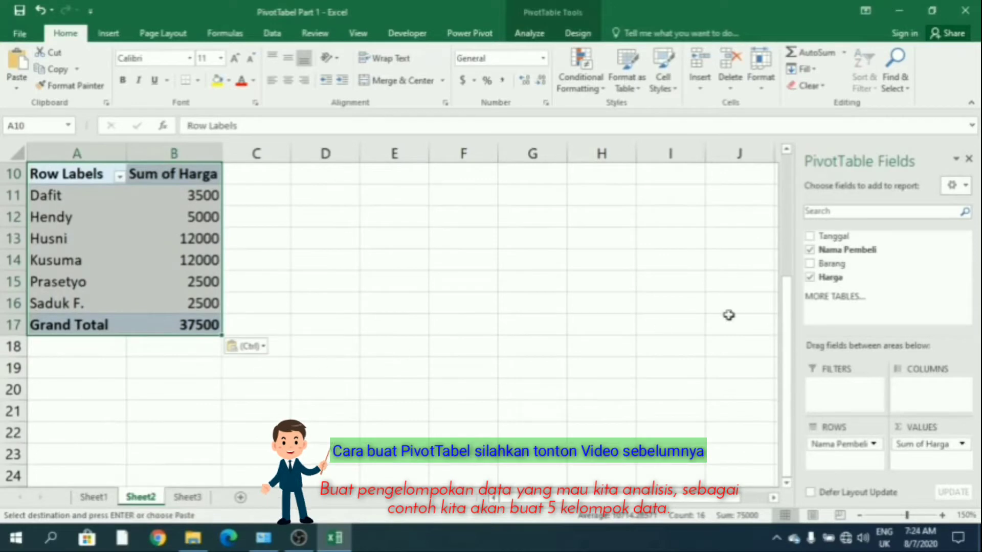
# Add the Barang field to the columns area of the pivot table starting at A10
pyautogui.scroll(1, 782, 323)
pyautogui.click(820, 265)
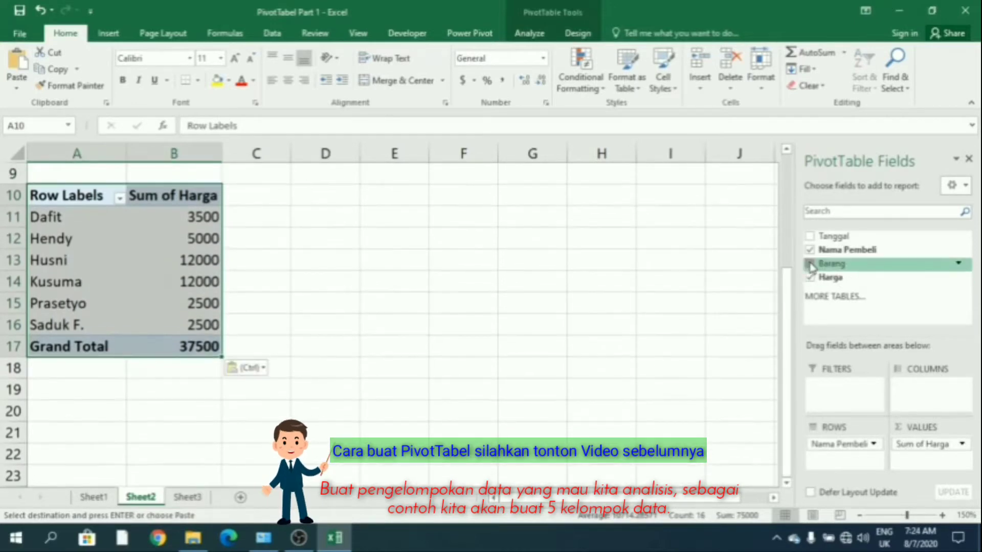
pyautogui.moveTo(836, 463); pyautogui.dragTo(913, 387)
pyautogui.click(350, 455)
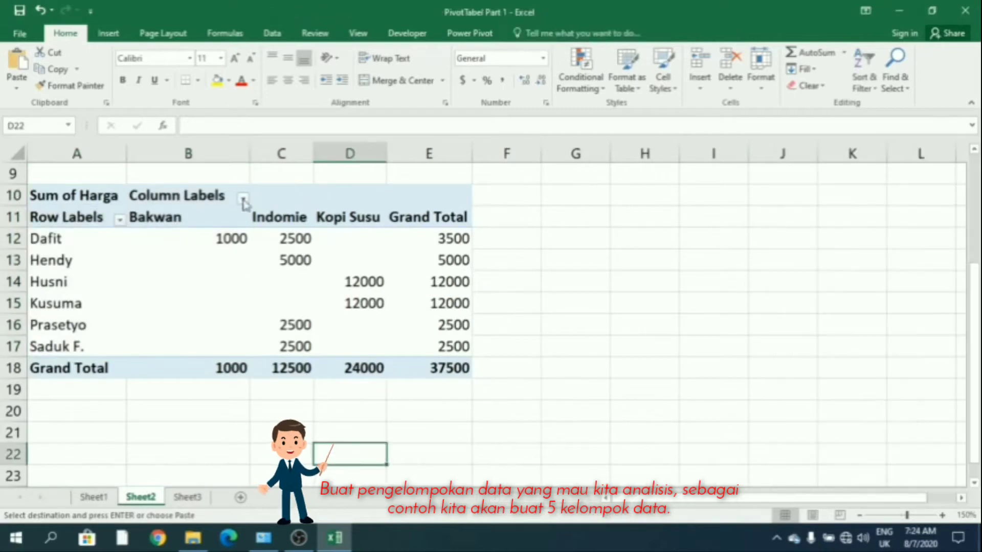
# Filter the column labels of the pivot table at A10 to show only Bakwan
pyautogui.click(233, 259)
pyautogui.click(244, 198)
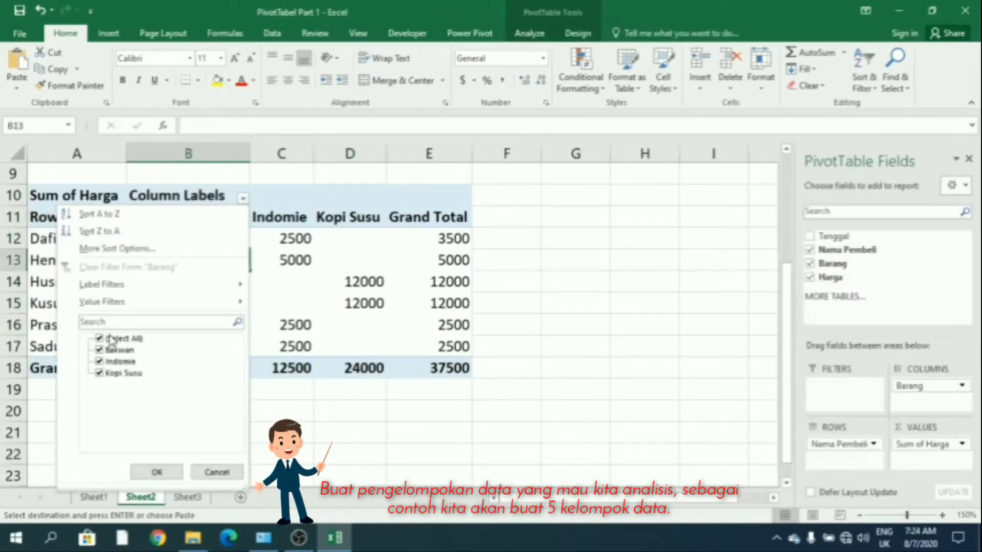
pyautogui.click(99, 349)
pyautogui.click(157, 471)
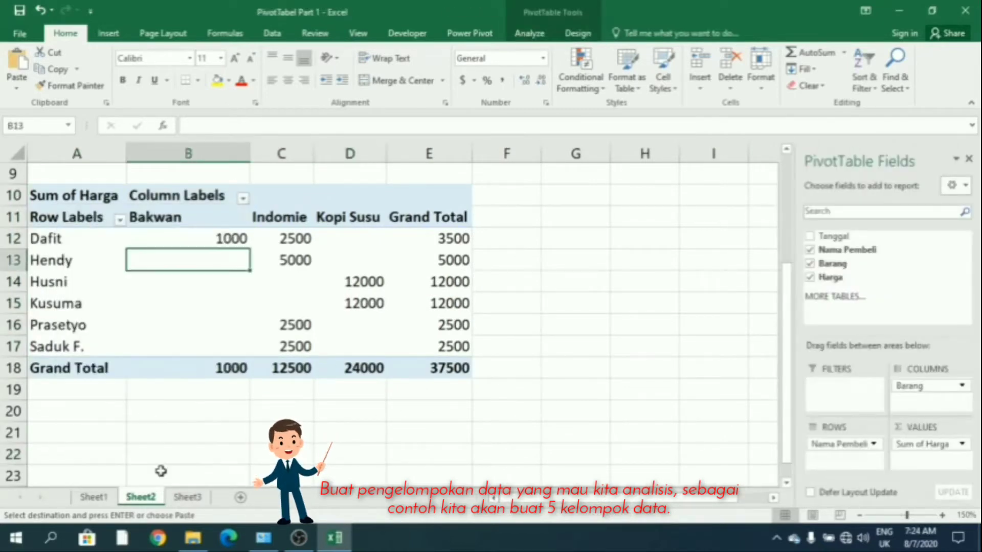
pyautogui.click(274, 392)
# Copy the Bakwan pivot table in A10:C13 and paste it at A15
pyautogui.moveTo(64, 195)
pyautogui.mouseDown()
pyautogui.moveTo(252, 219)
pyautogui.moveTo(300, 261)
pyautogui.mouseUp()
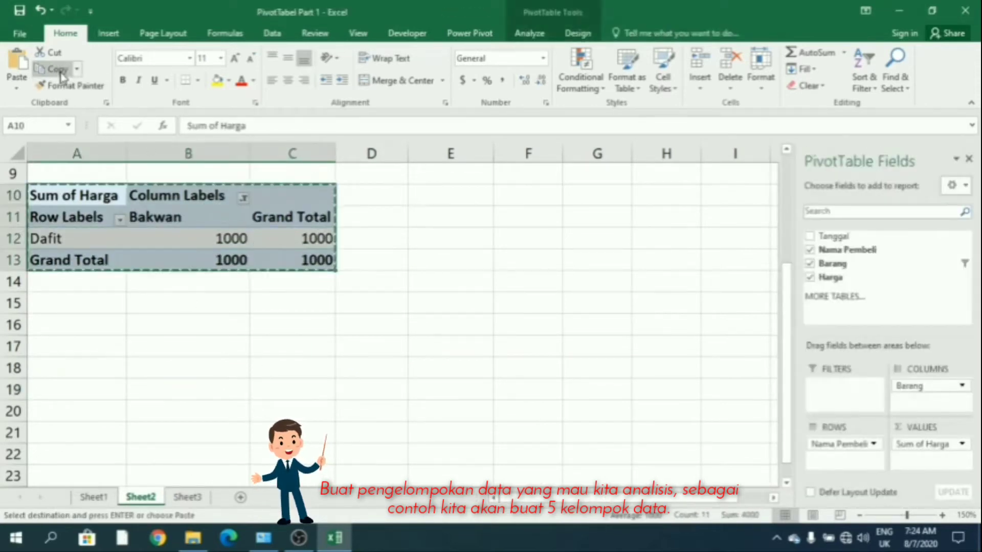
pyautogui.click(92, 296)
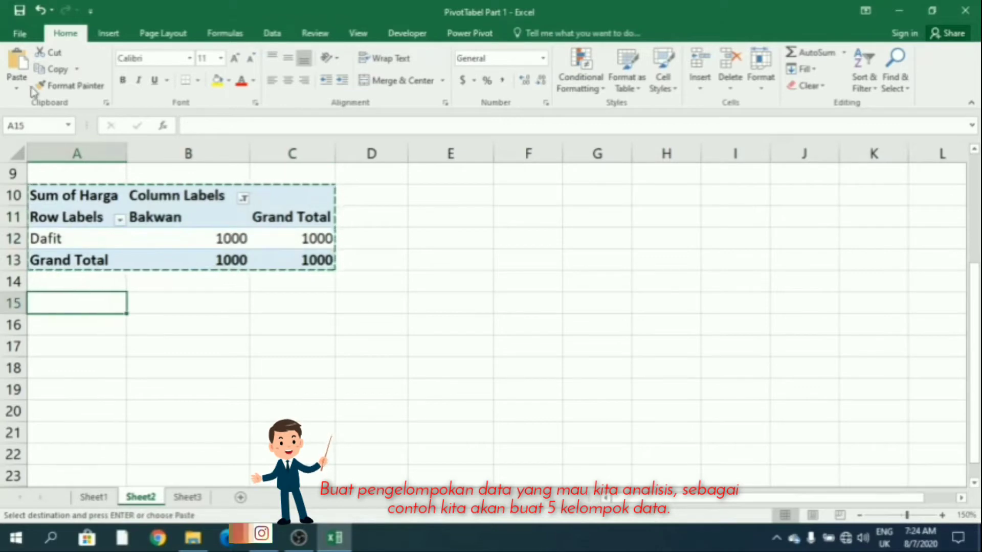
pyautogui.click(17, 60)
# Filter the column labels of the pivot table at A15 to show only Indomie
pyautogui.click(222, 326)
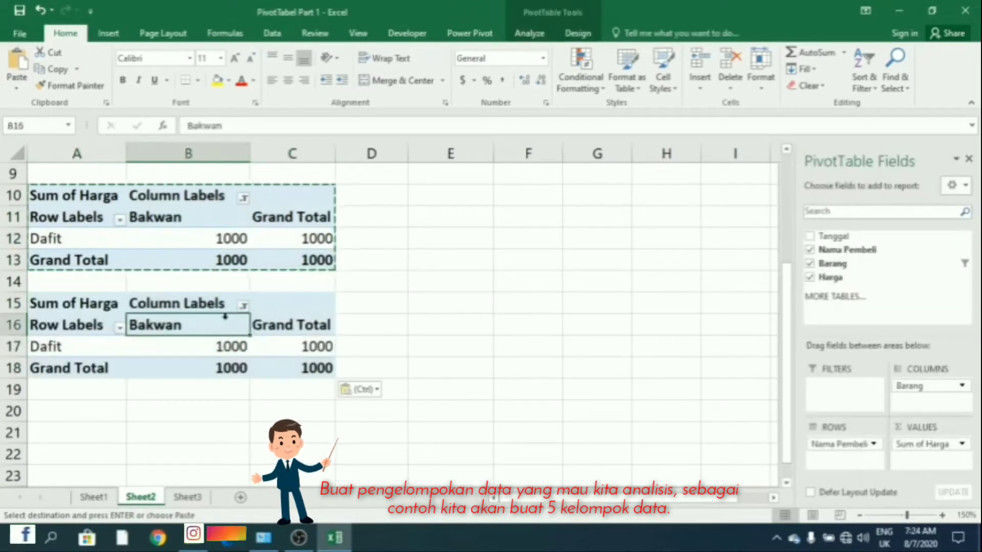
pyautogui.click(243, 305)
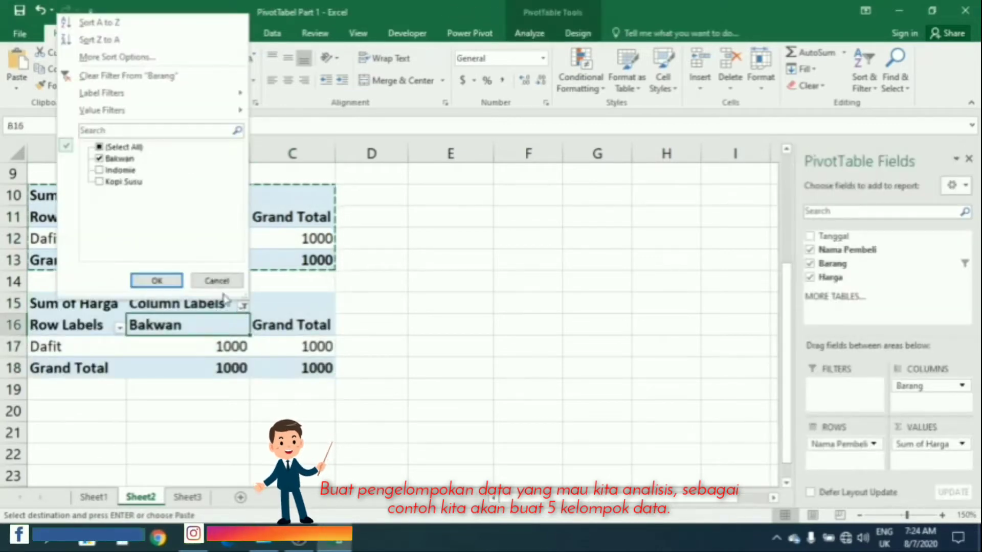
pyautogui.click(100, 170)
pyautogui.click(155, 281)
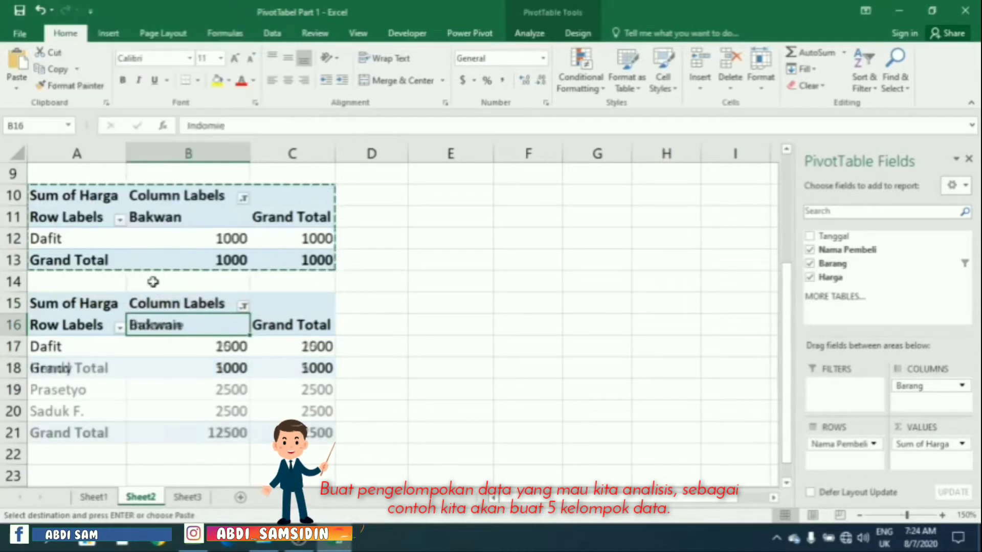
pyautogui.click(267, 369)
# Copy the Indomie pivot table in A15:C21 and paste it at A23
pyautogui.scroll(-1, 204, 307)
pyautogui.moveTo(59, 243); pyautogui.dragTo(307, 367)
pyautogui.click(56, 71)
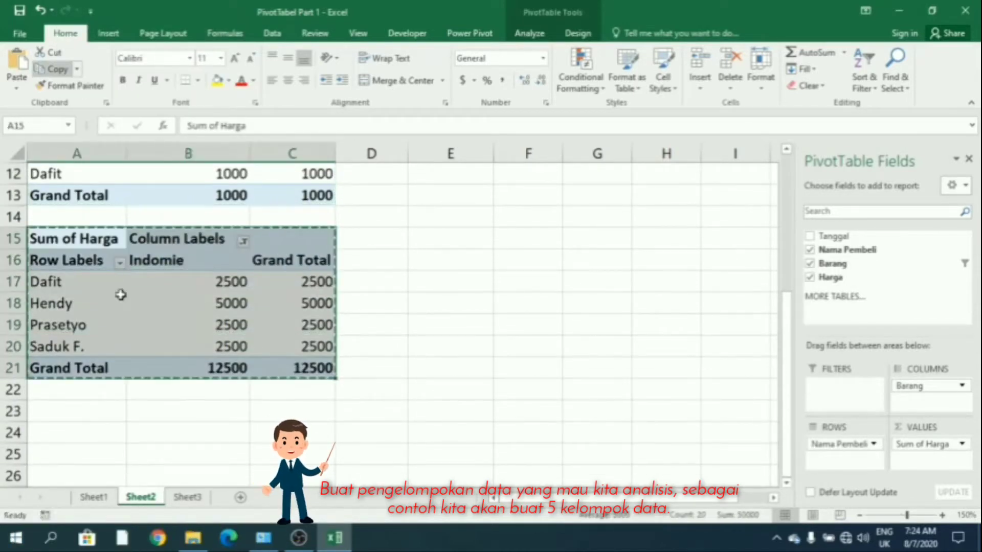
pyautogui.click(83, 414)
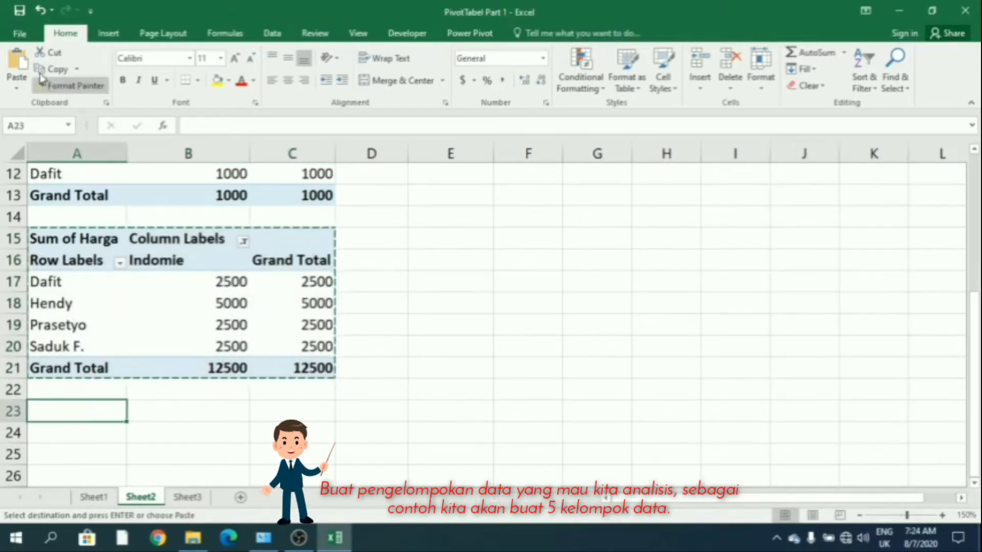
pyautogui.click(16, 64)
# Filter the column labels of the pivot table at A23 to show only Kopi Susu
pyautogui.scroll(-2, 212, 379)
pyautogui.scroll(-1, 212, 379)
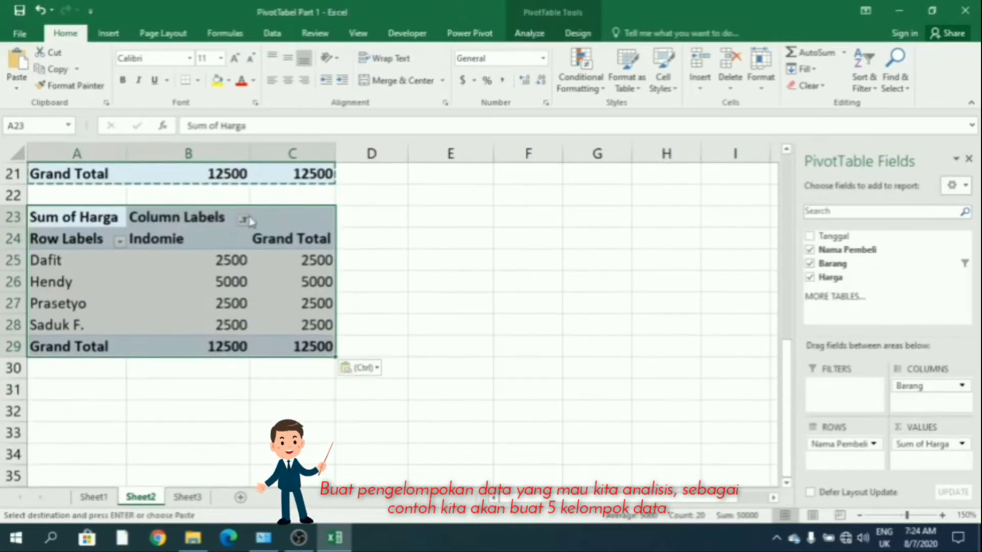
pyautogui.click(244, 221)
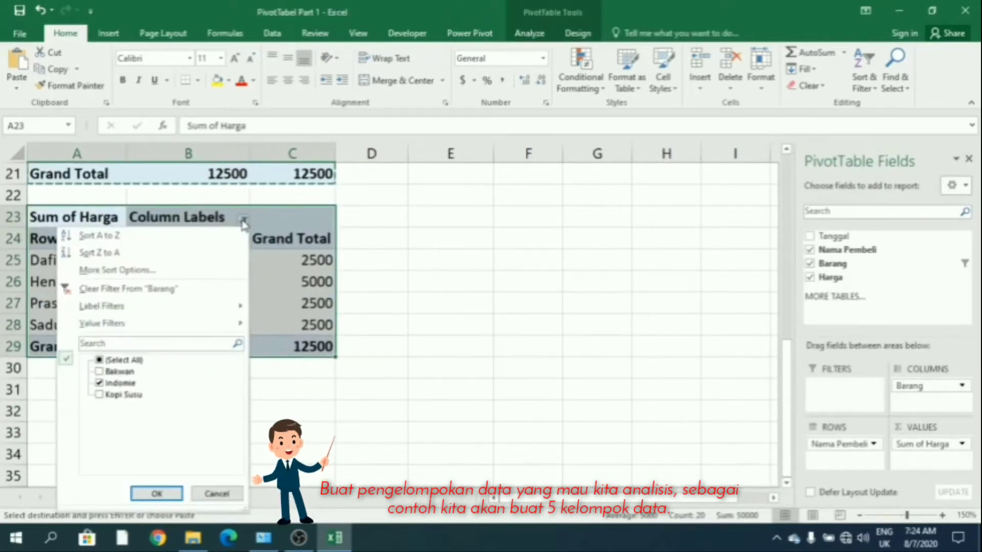
pyautogui.click(100, 395)
pyautogui.click(156, 493)
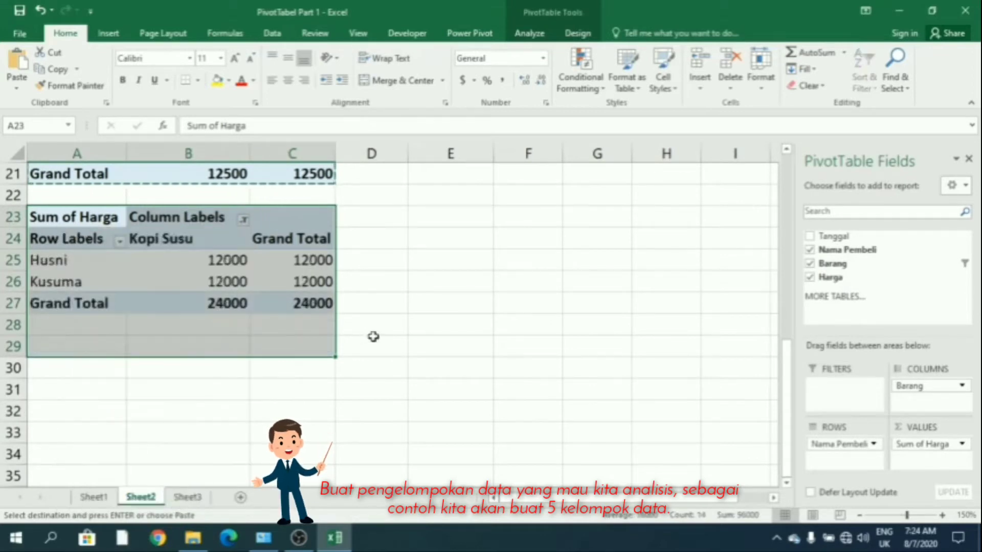
pyautogui.click(373, 336)
# Copy the first pivot table in A1:B8 and paste it at A29
pyautogui.scroll(7, 373, 338)
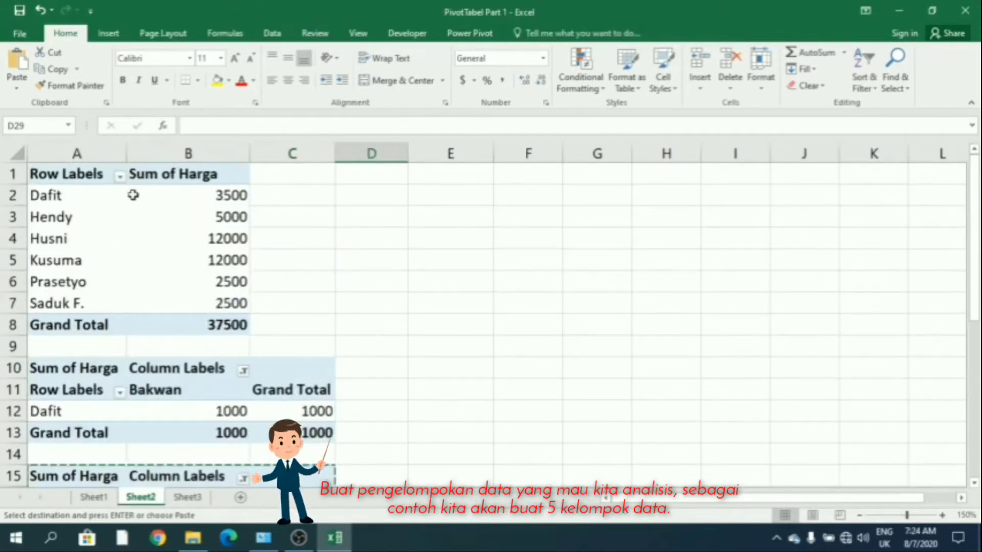
pyautogui.moveTo(76, 172); pyautogui.dragTo(204, 324)
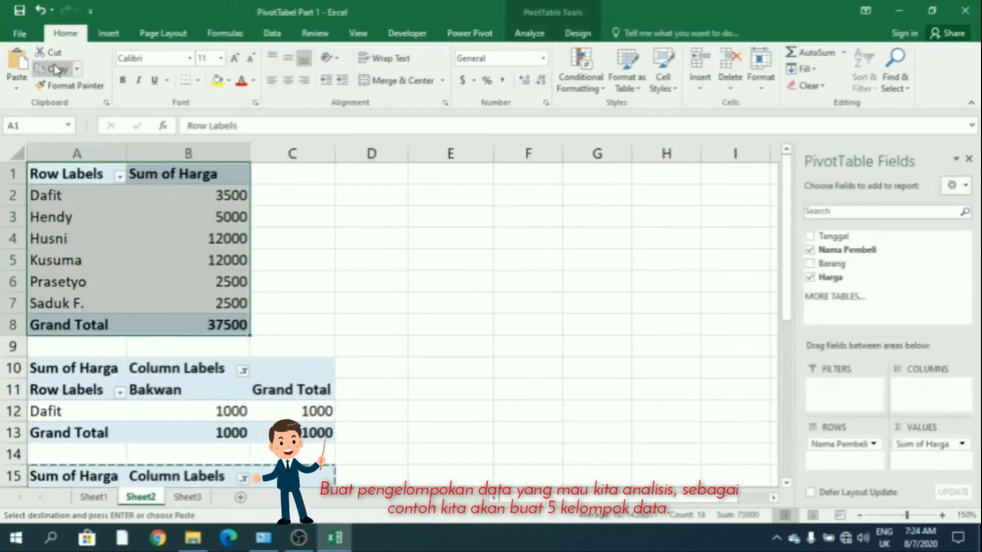
pyautogui.scroll(-7, 164, 281)
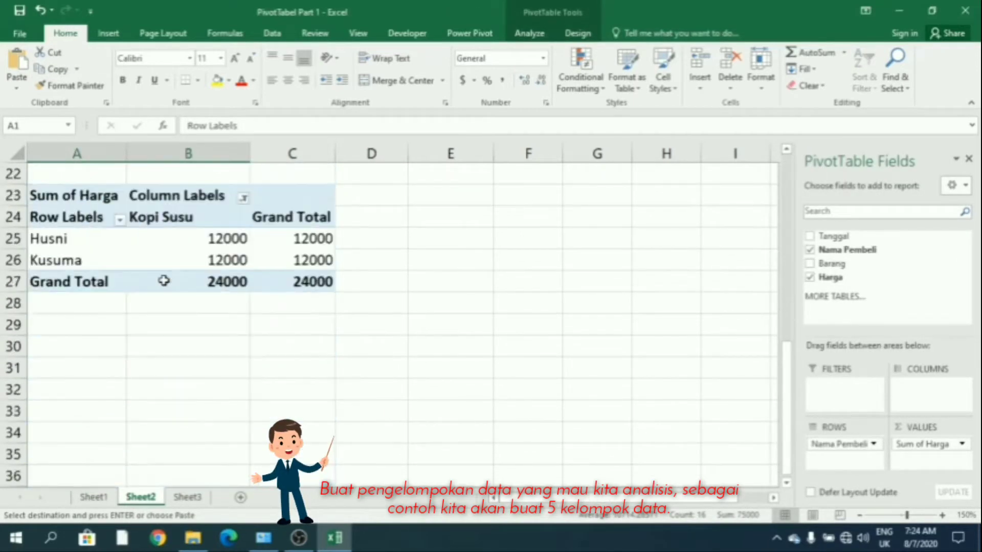
pyautogui.click(83, 324)
pyautogui.rightClick(83, 328)
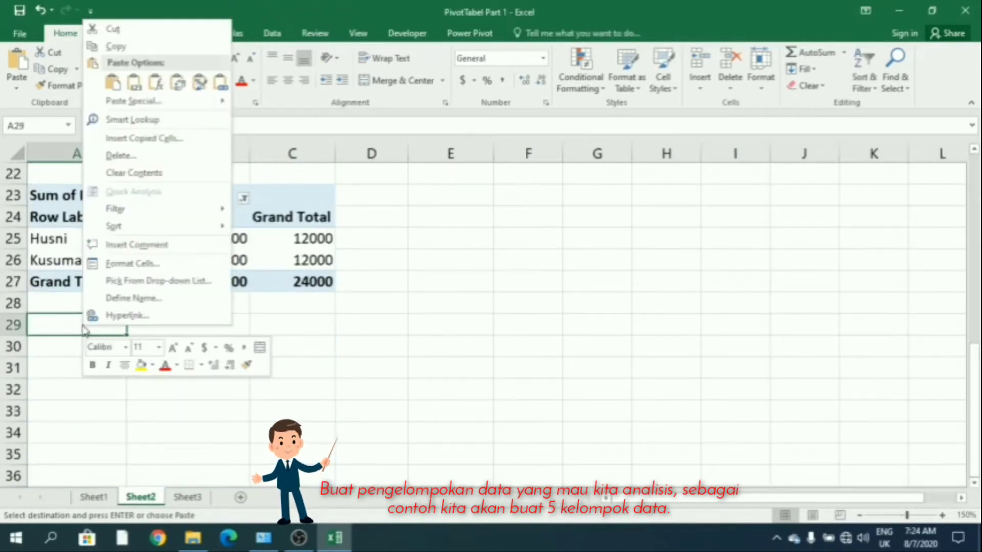
pyautogui.click(112, 82)
# Add the Barang field as a count to the values area of the pivot table at A29
pyautogui.click(198, 362)
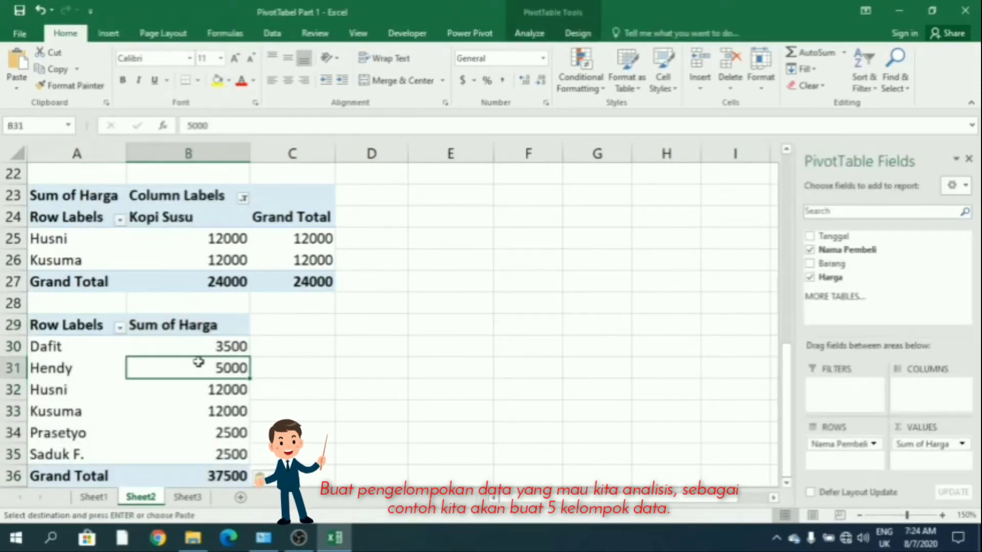
pyautogui.moveTo(839, 281); pyautogui.dragTo(928, 463)
pyautogui.click(446, 341)
# Save the workbook and return to the first pivot table on Sheet2
pyautogui.scroll(7, 394, 324)
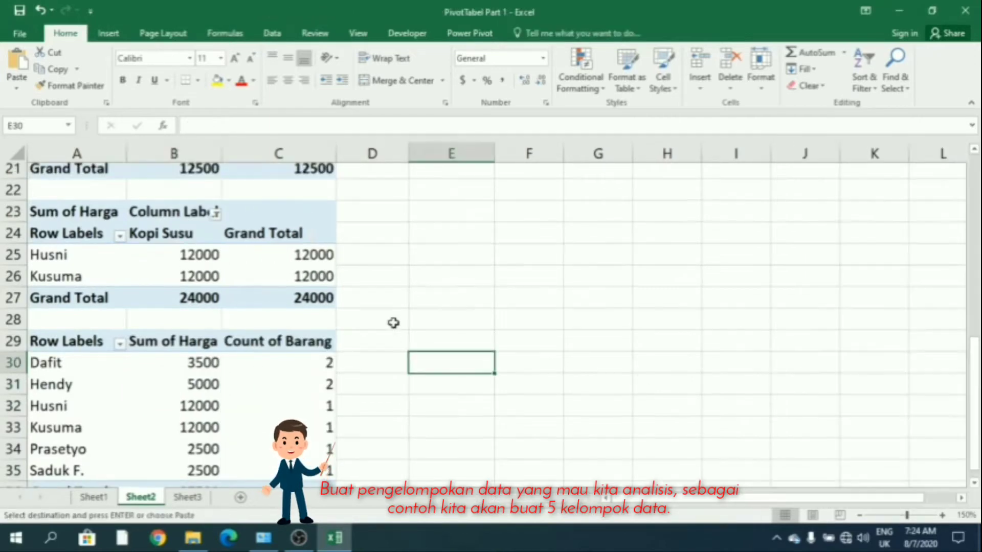
pyautogui.click(19, 10)
pyautogui.click(415, 309)
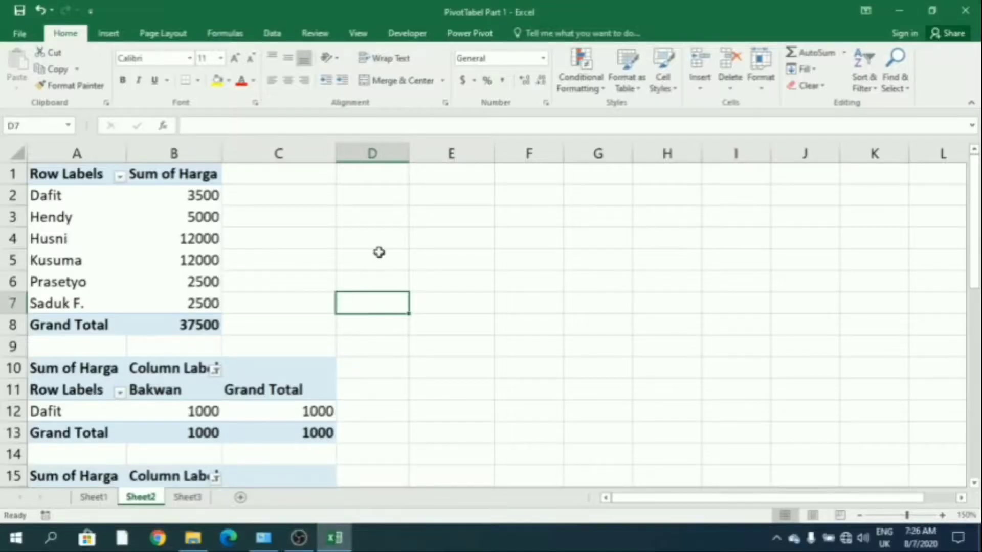
pyautogui.click(377, 252)
# Enter the title "Dashboard Penjualan" in cell A1 of Sheet3
pyautogui.click(188, 497)
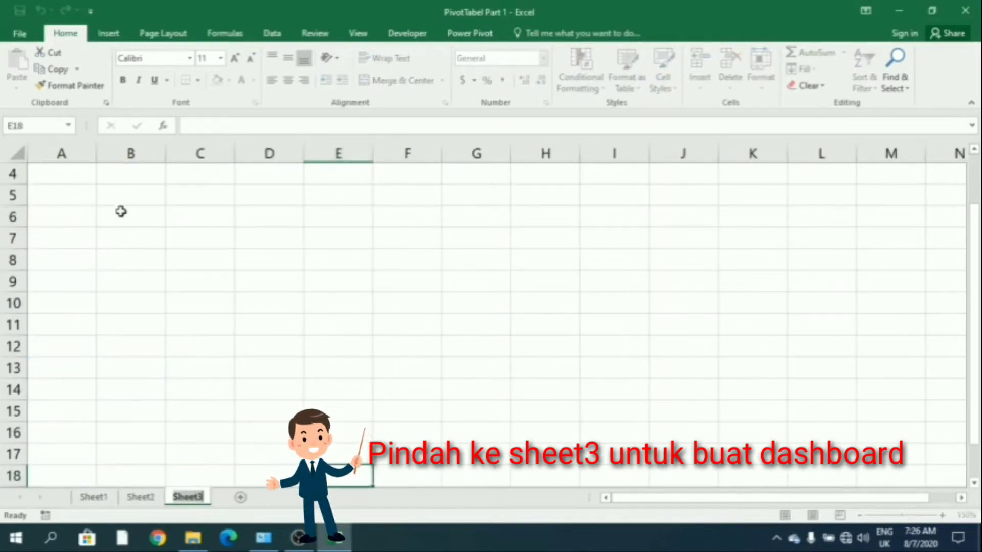
pyautogui.click(53, 176)
pyautogui.scroll(1, 53, 176)
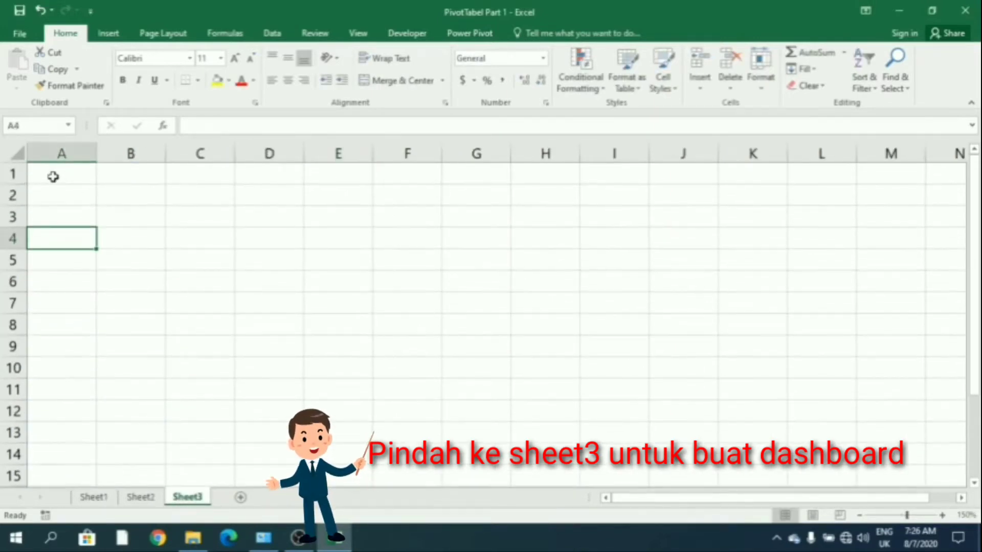
pyautogui.click(53, 177)
pyautogui.write('DASH')
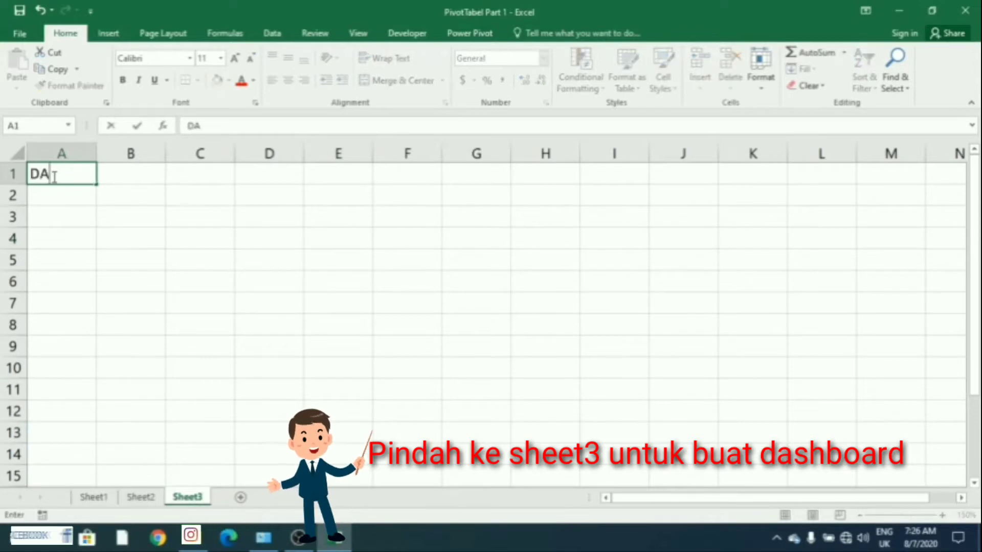
pyautogui.press('BackSpace')
pyautogui.press('BackSpace')
pyautogui.press('BackSpace')
pyautogui.write('a')
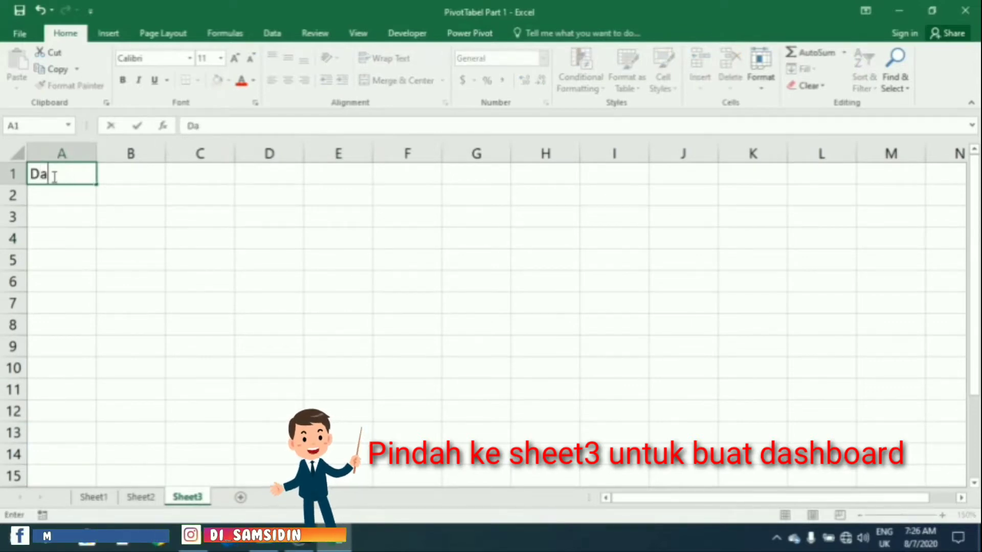
pyautogui.write('shboar')
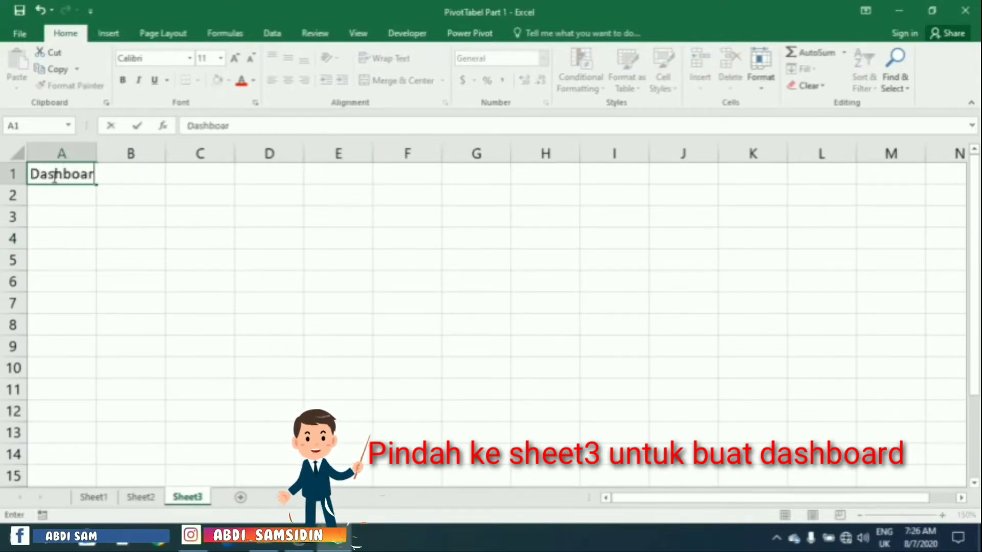
pyautogui.write('d Pen')
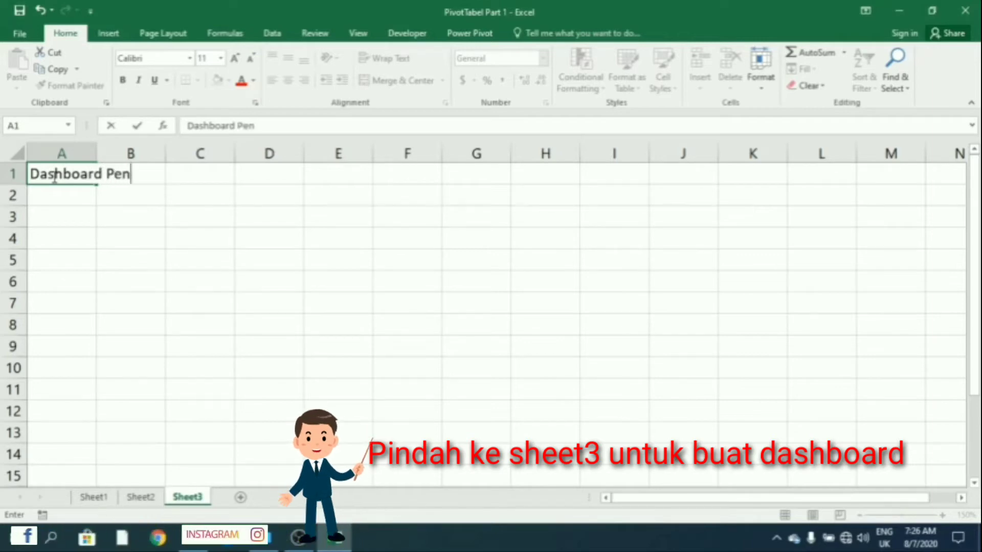
pyautogui.write('jualan')
pyautogui.press('Return')
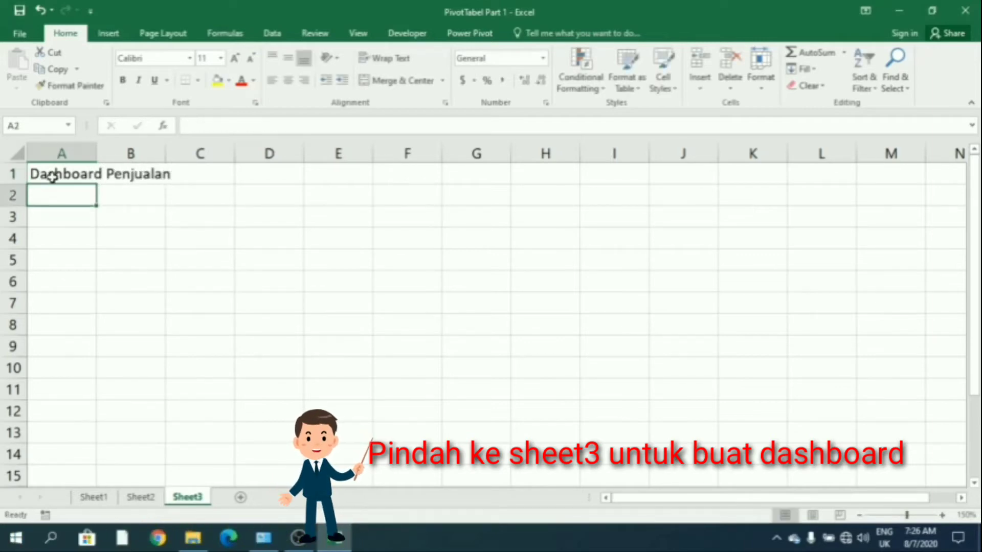
# Merge and center the dashboard title across A1:M1
pyautogui.click(119, 222)
pyautogui.click(74, 176)
pyautogui.moveTo(150, 170); pyautogui.dragTo(877, 157)
pyautogui.click(393, 81)
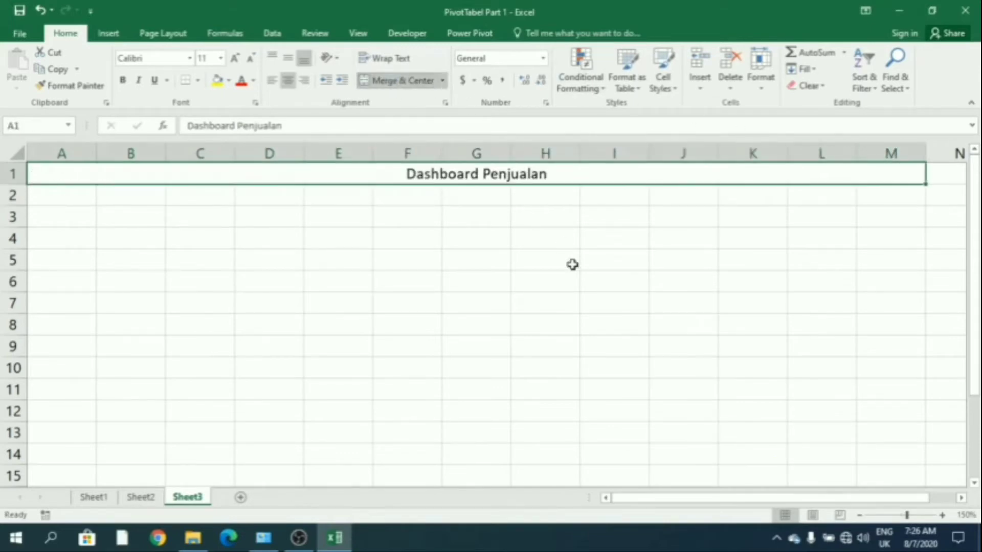
# Narrow column A on Sheet3 to less than half its default width
pyautogui.click(248, 252)
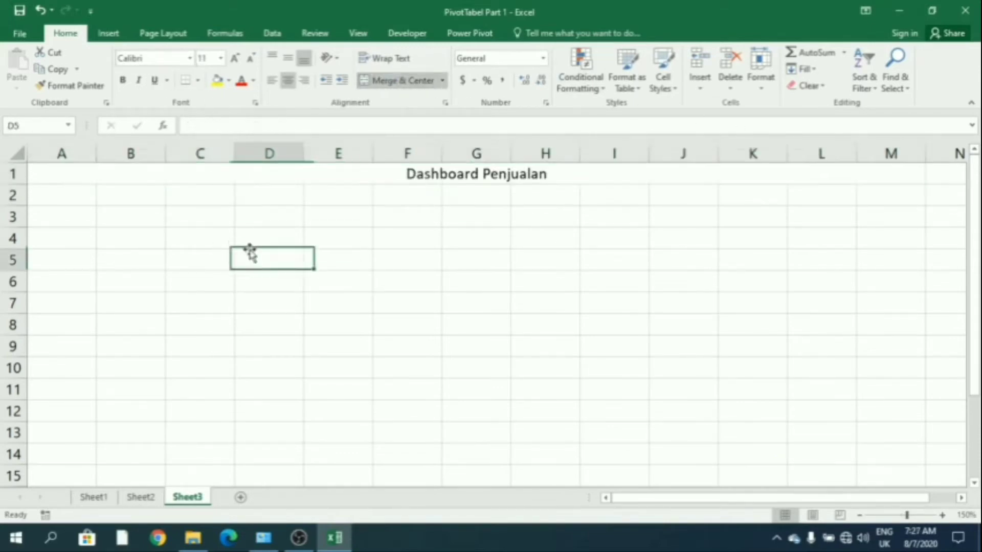
pyautogui.moveTo(94, 154); pyautogui.dragTo(54, 163)
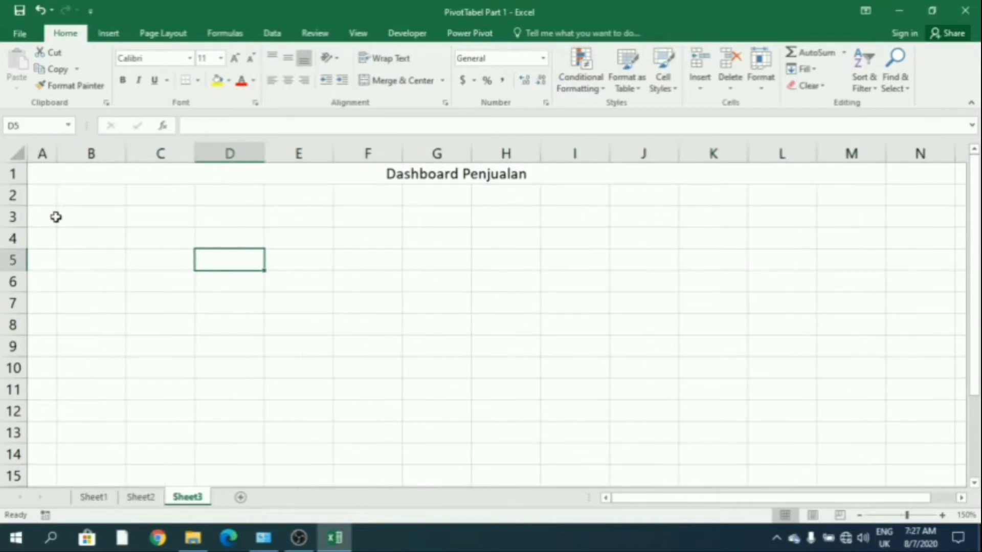
pyautogui.click(84, 207)
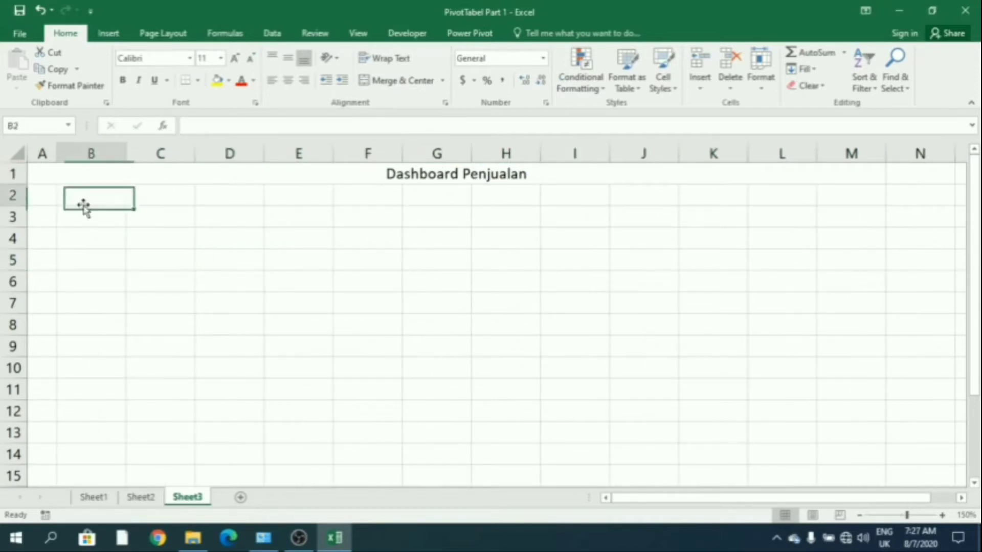
# Insert a clustered column PivotChart from the first pivot table, A1:B8 on Sheet2
pyautogui.click(139, 497)
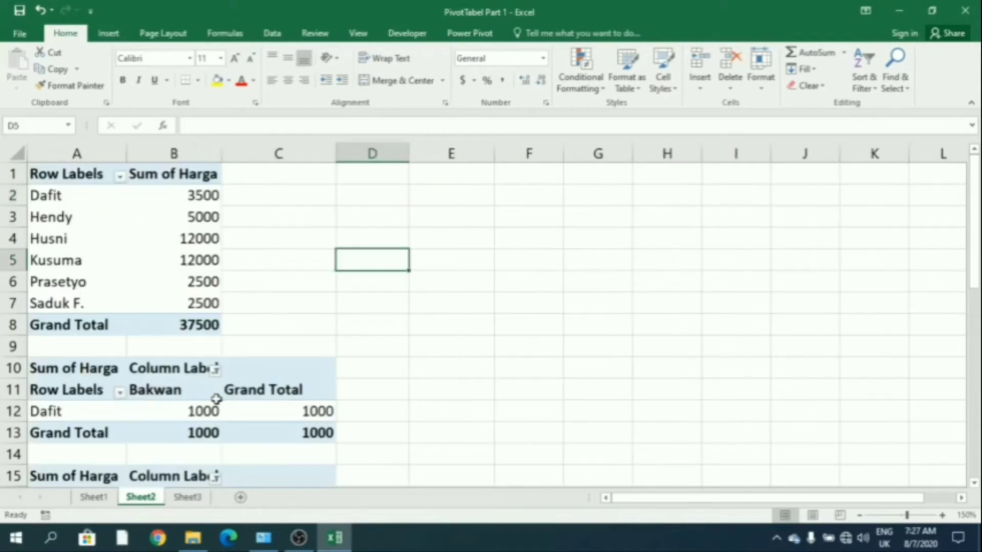
pyautogui.moveTo(60, 175); pyautogui.dragTo(200, 323)
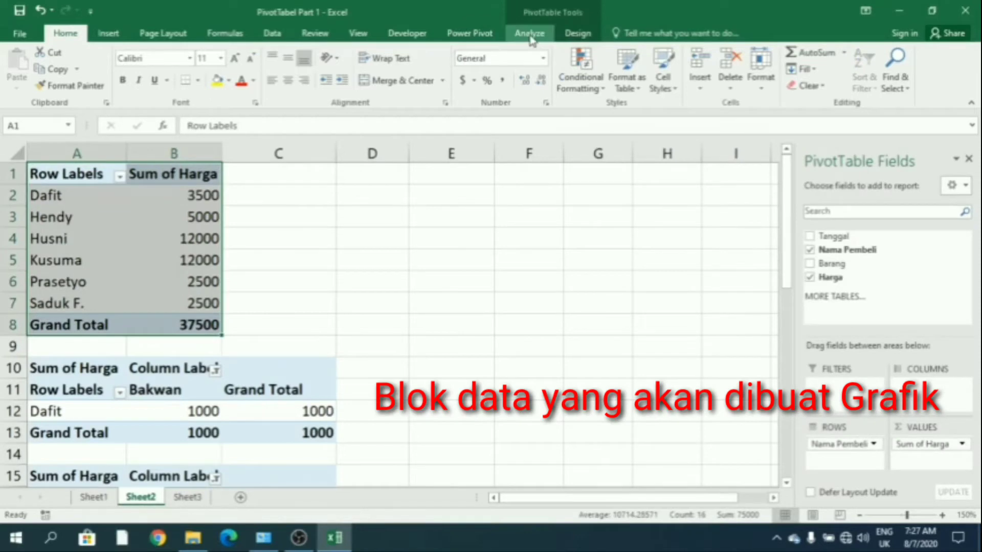
pyautogui.click(531, 35)
pyautogui.click(749, 64)
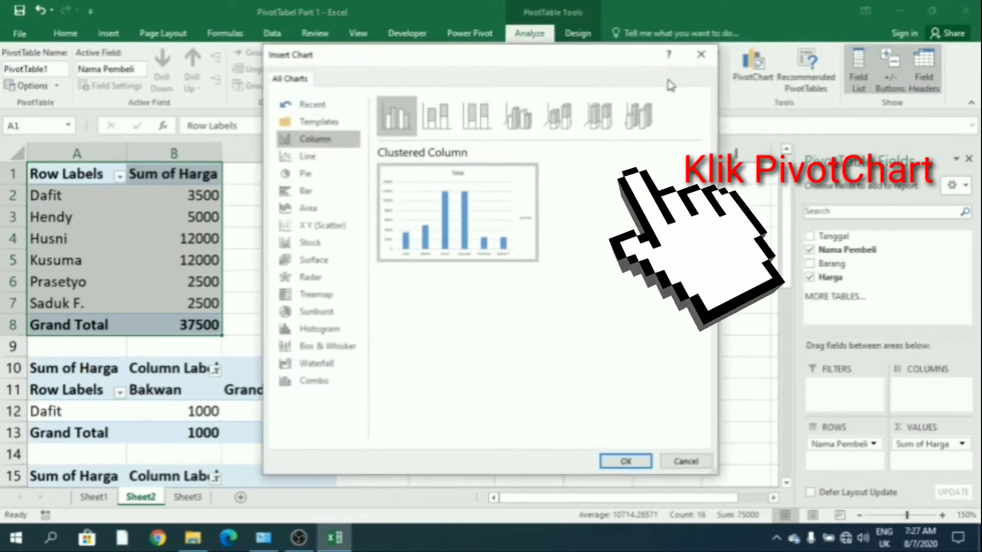
pyautogui.moveTo(431, 223)
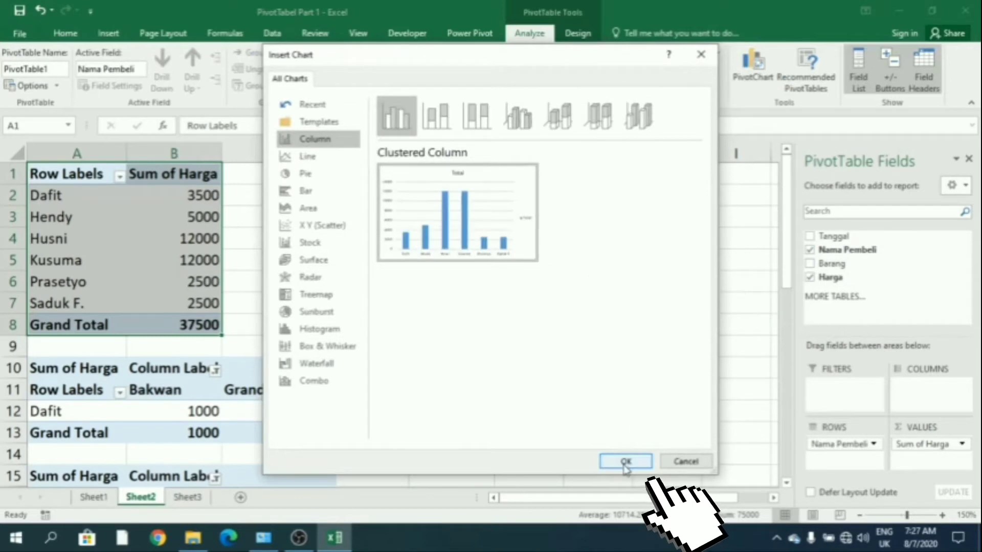
pyautogui.click(625, 462)
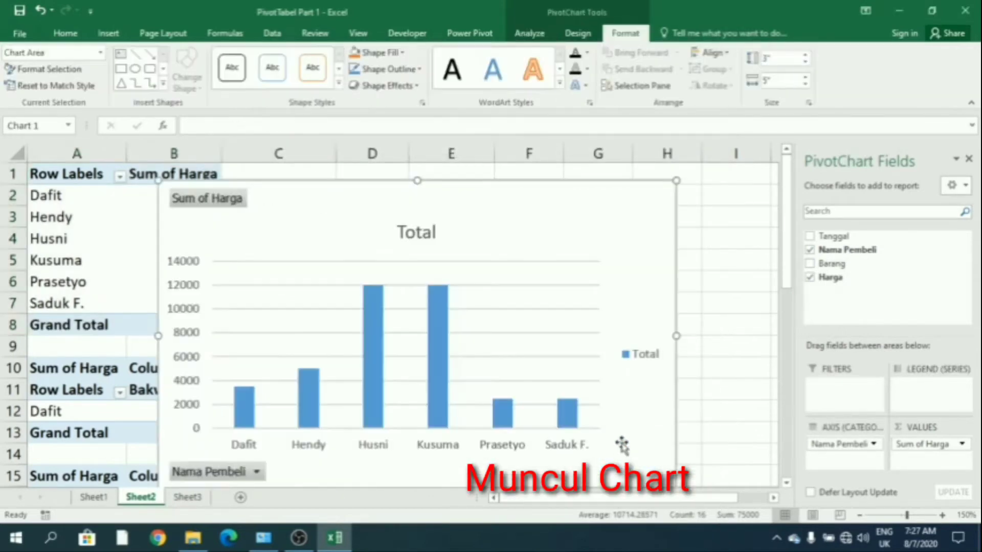
pyautogui.moveTo(470, 197); pyautogui.dragTo(469, 186)
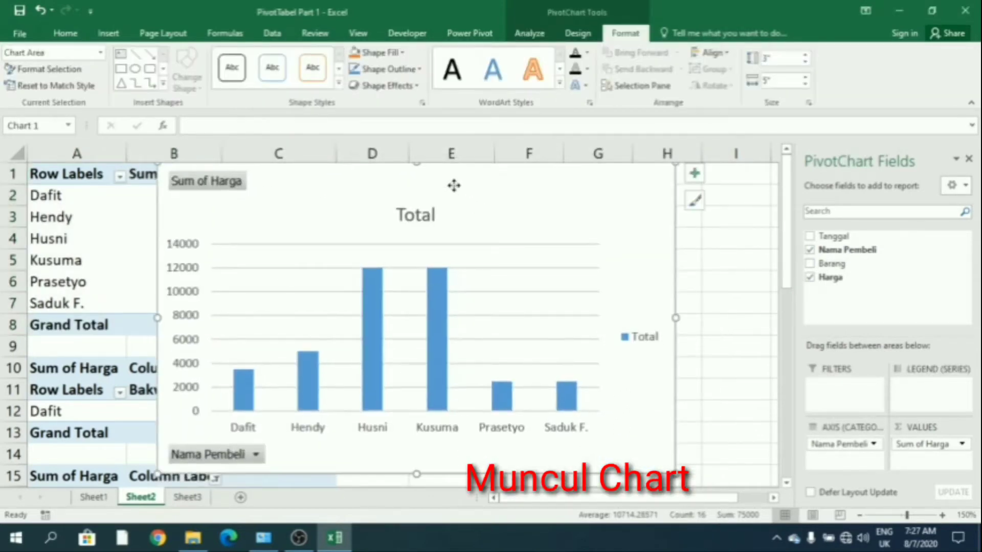
# Cut the column chart from Sheet2 and paste it at cell B2 of Sheet3
pyautogui.rightClick(454, 185)
pyautogui.click(483, 206)
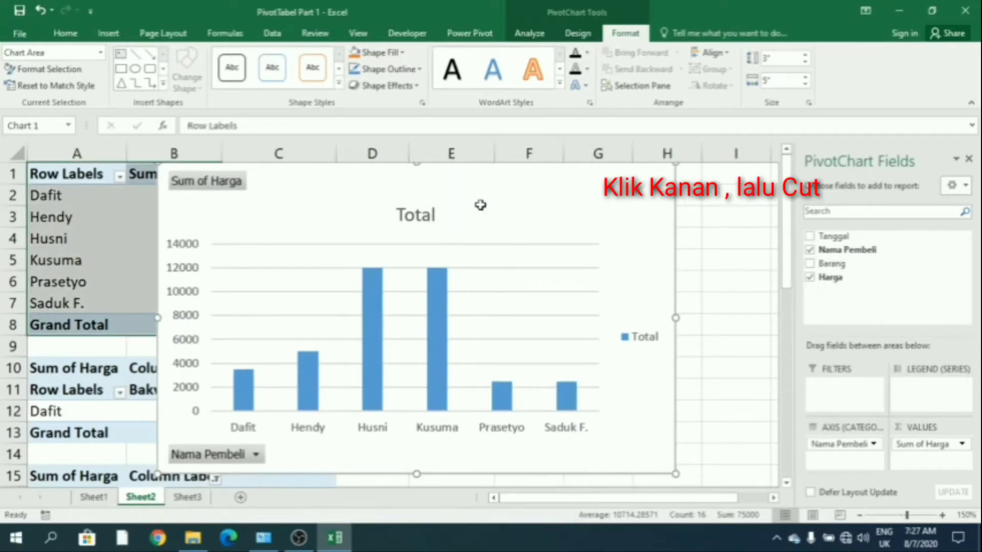
pyautogui.click(200, 502)
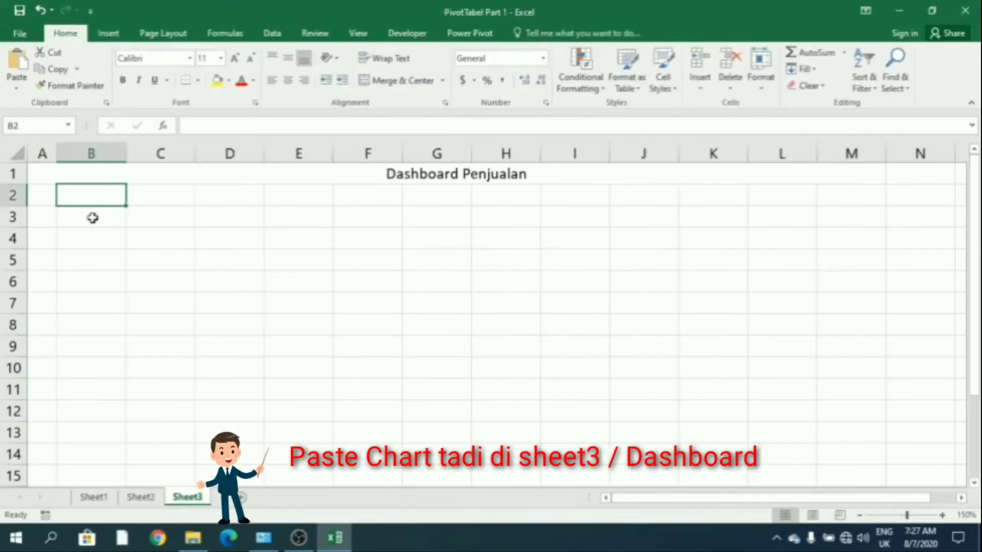
pyautogui.rightClick(81, 193)
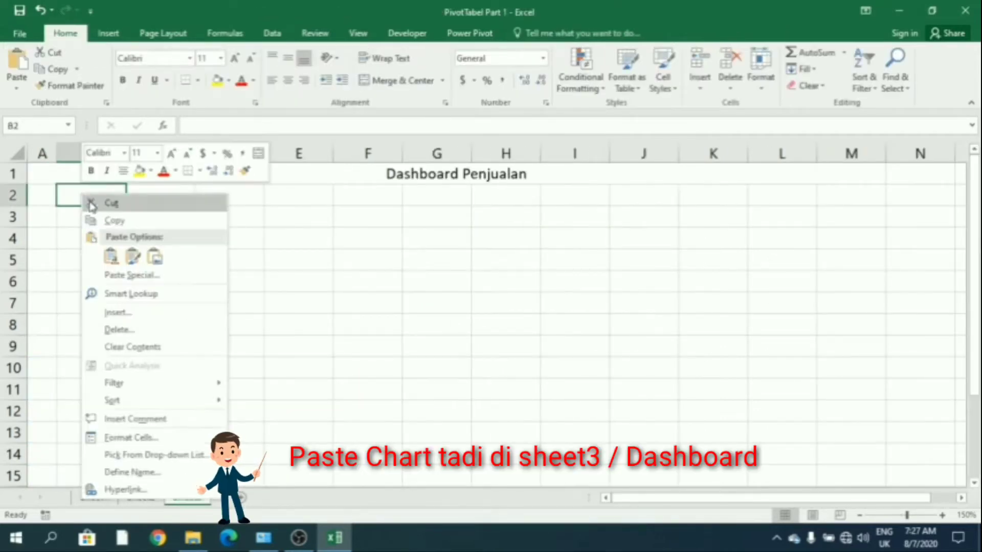
pyautogui.click(111, 256)
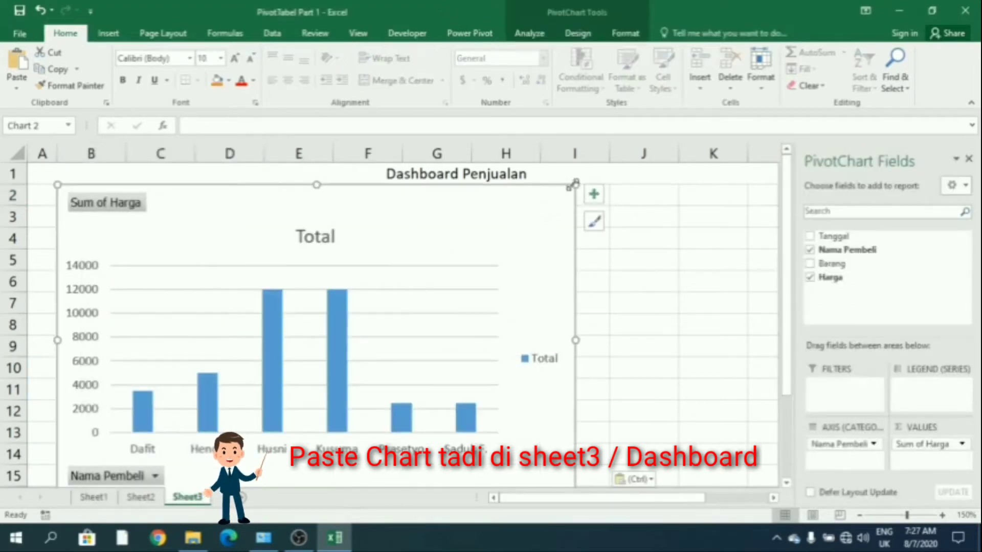
# Shrink and reposition the column chart so it fills cells B3:F10 below the dashboard title
pyautogui.moveTo(575, 182); pyautogui.dragTo(369, 230)
pyautogui.moveTo(252, 263); pyautogui.dragTo(250, 238)
pyautogui.moveTo(368, 335); pyautogui.dragTo(403, 336)
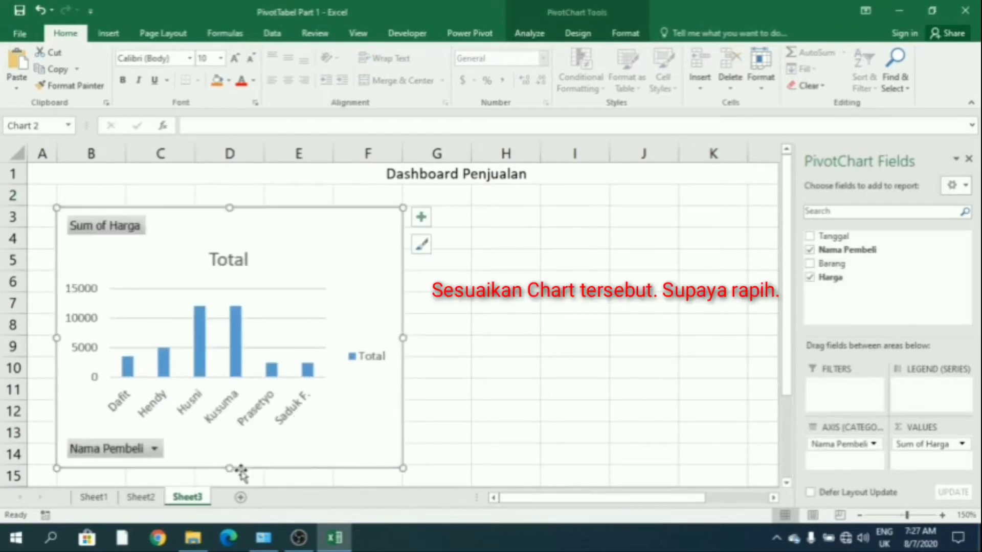
pyautogui.moveTo(229, 452); pyautogui.dragTo(231, 379)
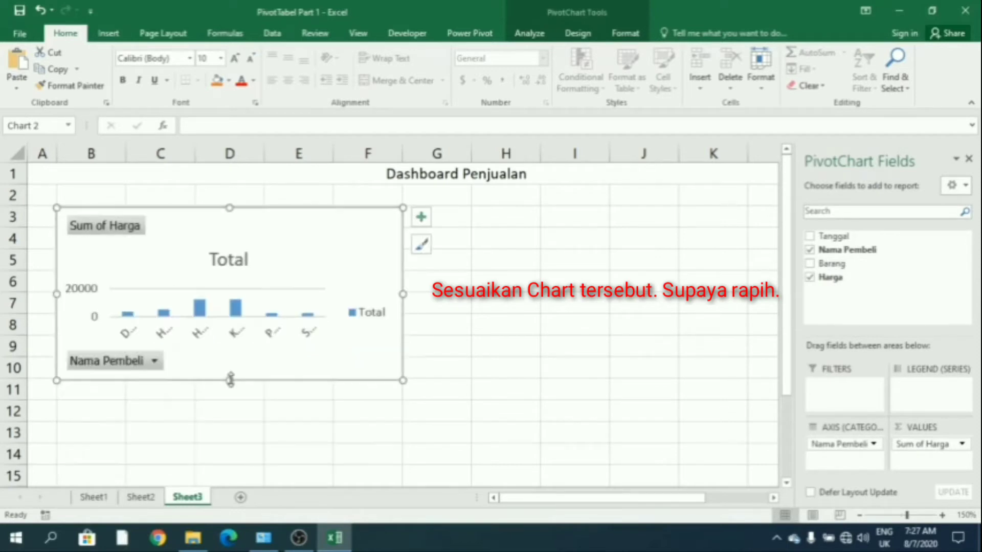
# Hide all field buttons on the column chart and set its horizontal axis labels to font size 8
pyautogui.rightClick(131, 232)
pyautogui.click(181, 389)
pyautogui.click(209, 344)
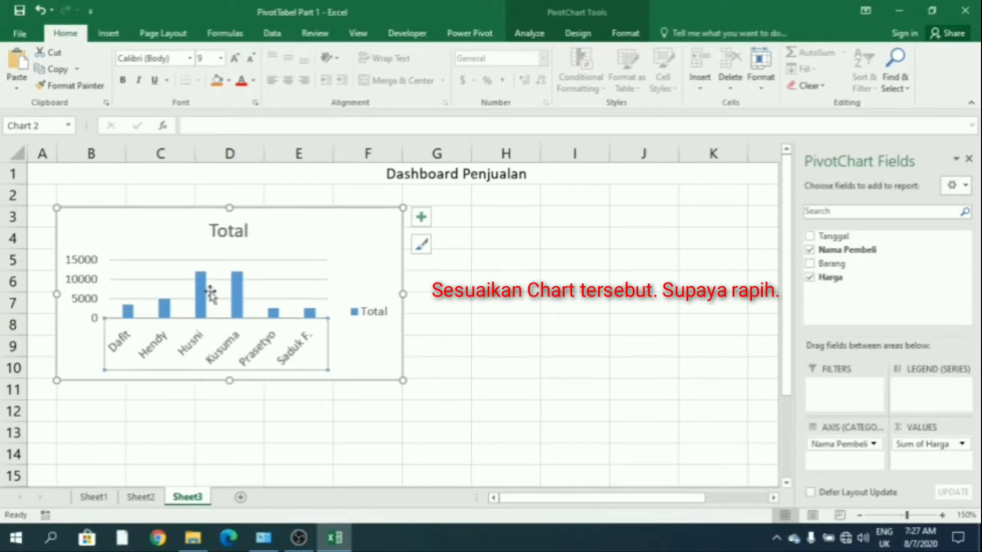
pyautogui.click(221, 57)
pyautogui.click(215, 84)
# Move the column chart's legend up slightly and set its font size to 8
pyautogui.click(375, 320)
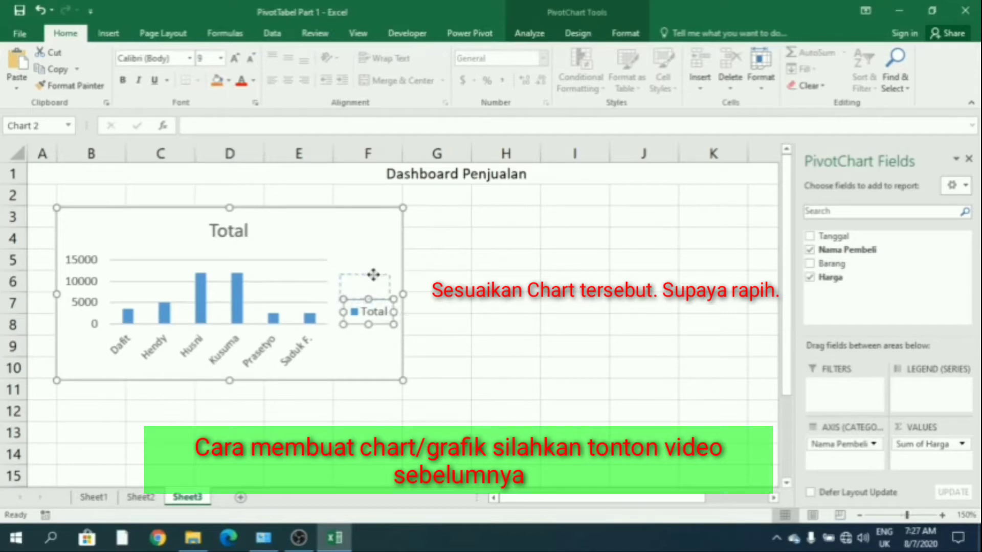
pyautogui.moveTo(374, 275); pyautogui.dragTo(374, 276)
pyautogui.click(221, 58)
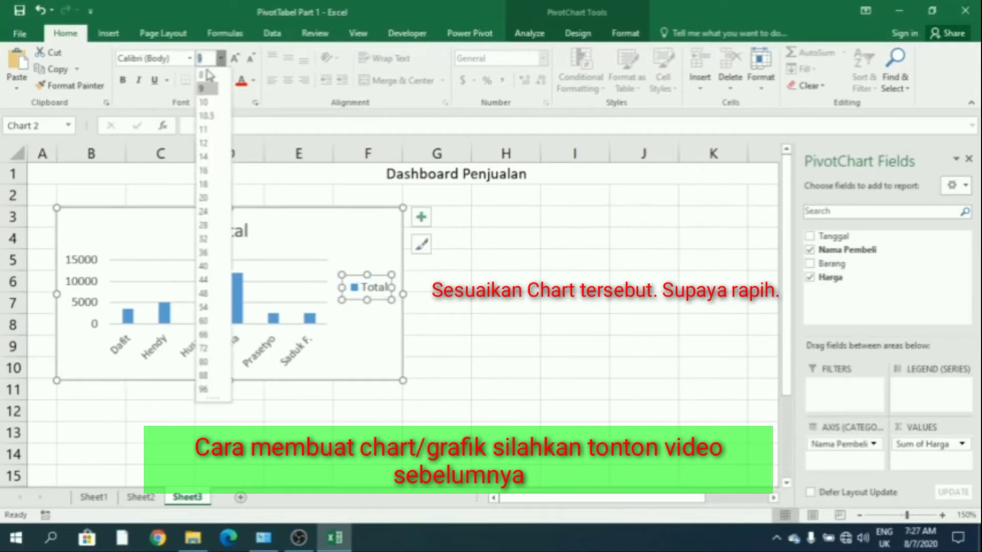
pyautogui.click(203, 79)
# Change the column chart's title to "Total Penjualan" and make it bold
pyautogui.click(229, 233)
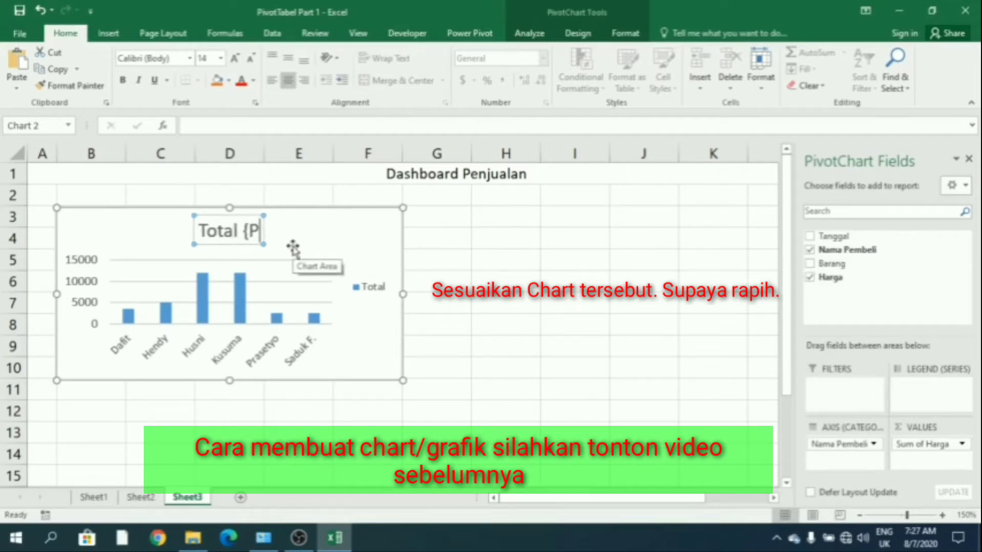
pyautogui.write('Penjual')
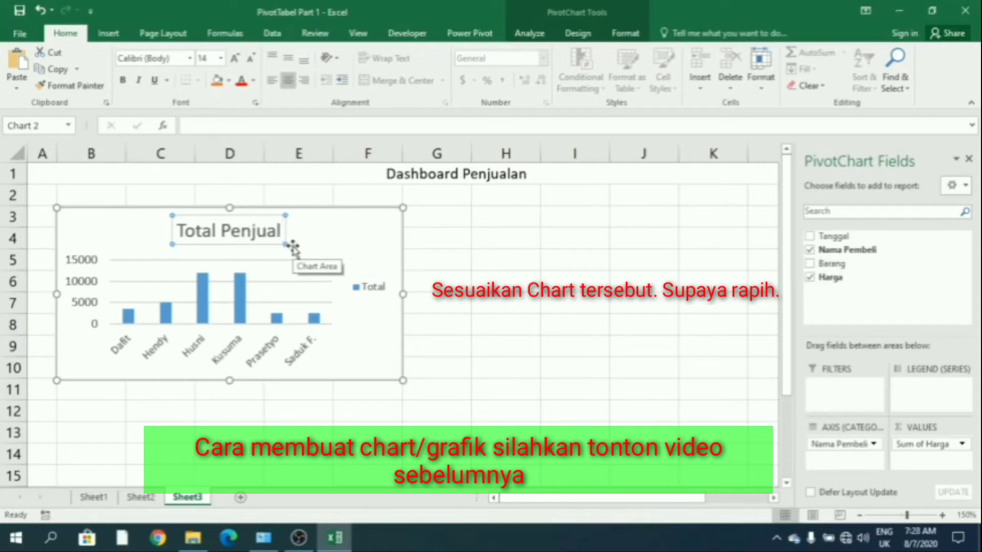
pyautogui.write('an')
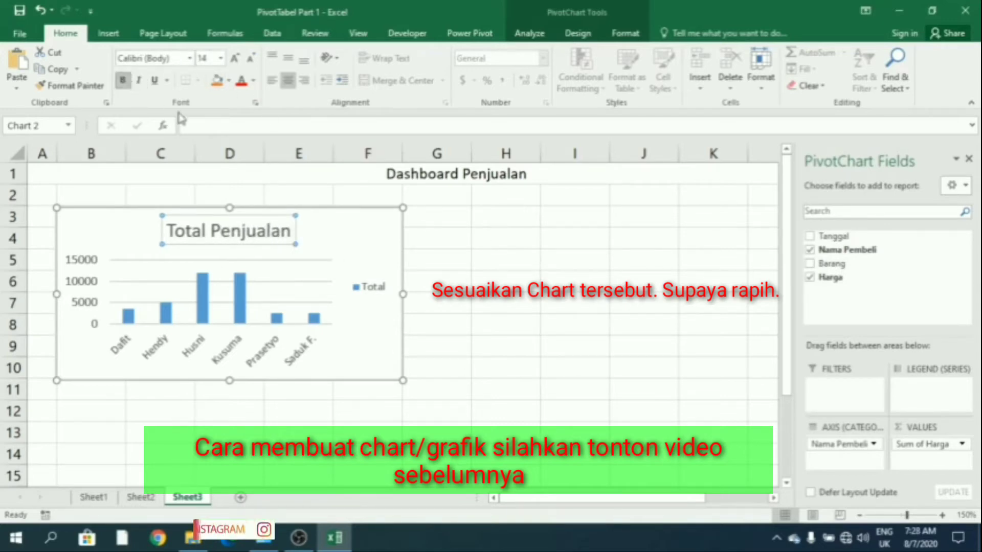
pyautogui.click(167, 230)
pyautogui.click(171, 228)
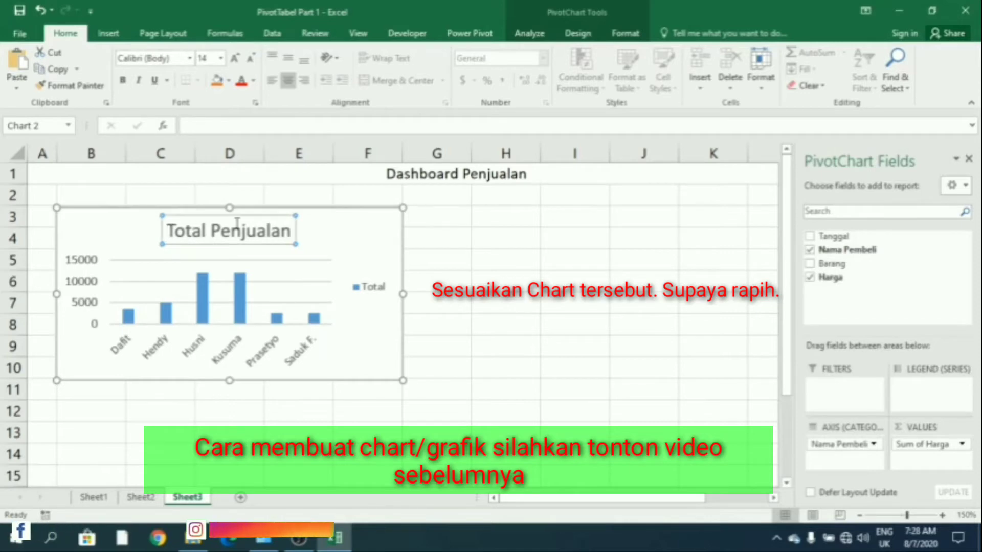
pyautogui.hotkey('ctrl', 'a')
pyautogui.click(123, 80)
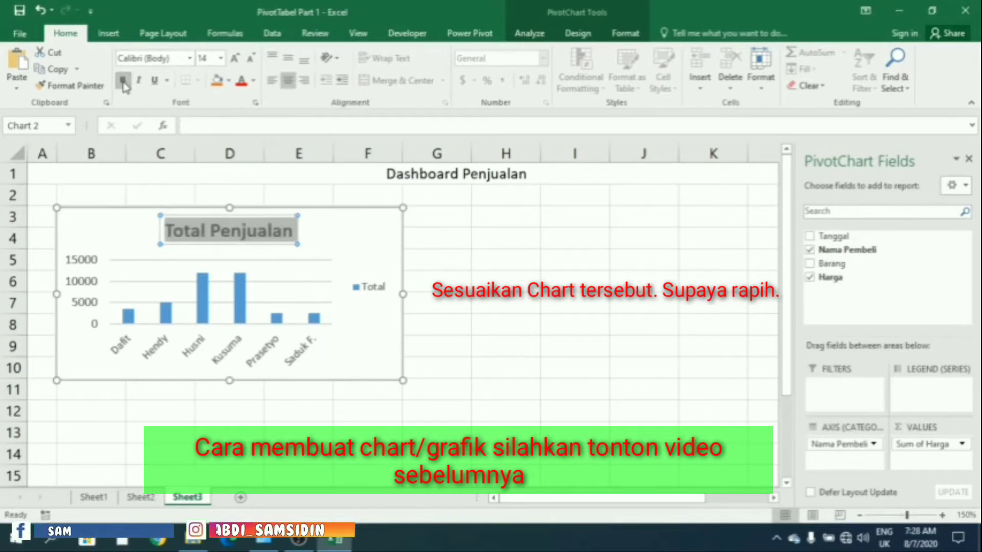
pyautogui.click(488, 301)
# Add data labels to the column series of the Total Penjualan chart
pyautogui.click(138, 280)
pyautogui.click(204, 294)
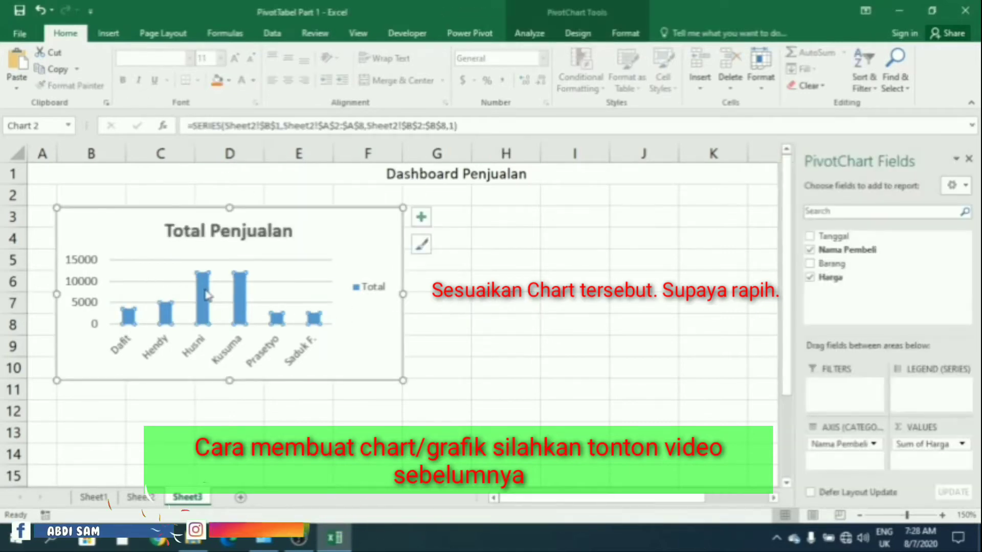
pyautogui.rightClick(207, 295)
pyautogui.moveTo(240, 423)
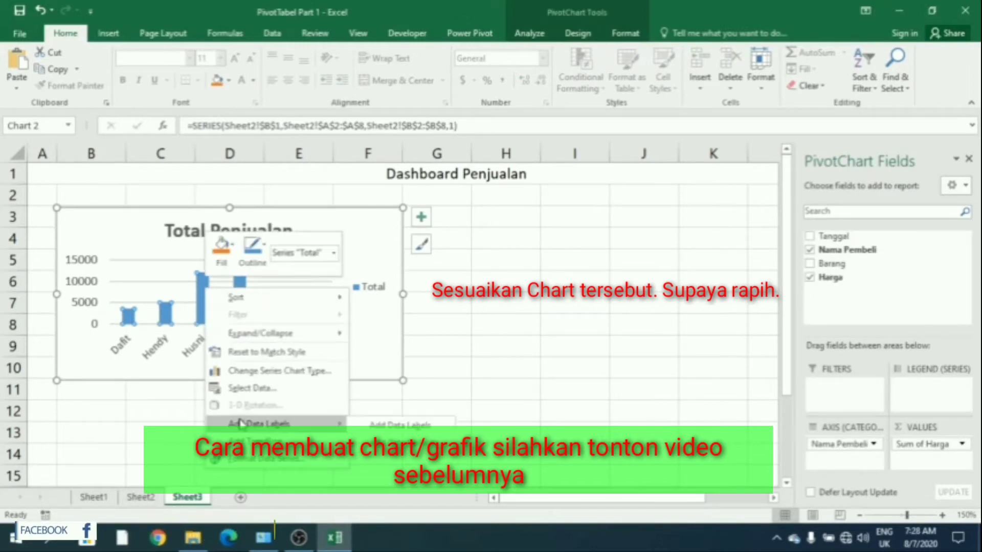
pyautogui.click(401, 424)
pyautogui.click(517, 355)
pyautogui.click(477, 250)
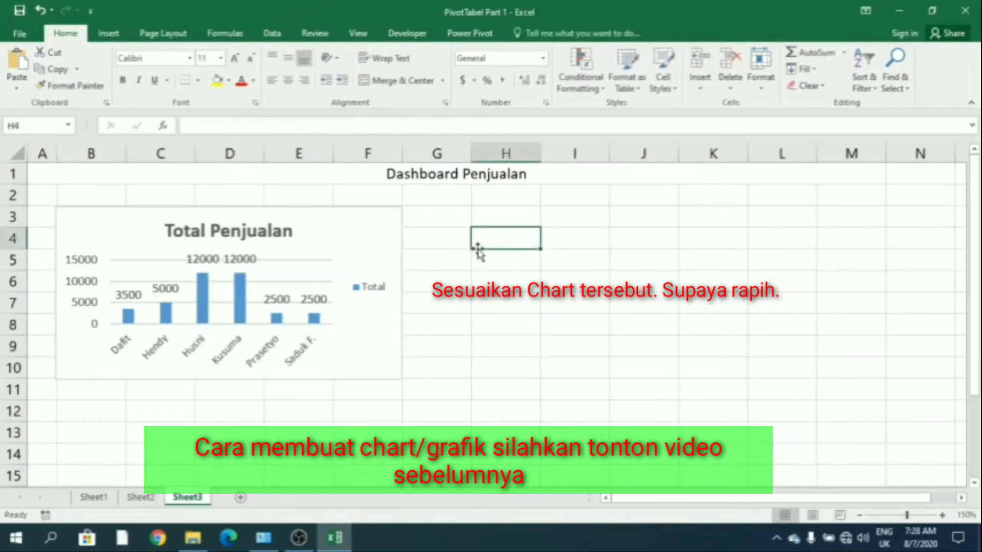
pyautogui.click(383, 232)
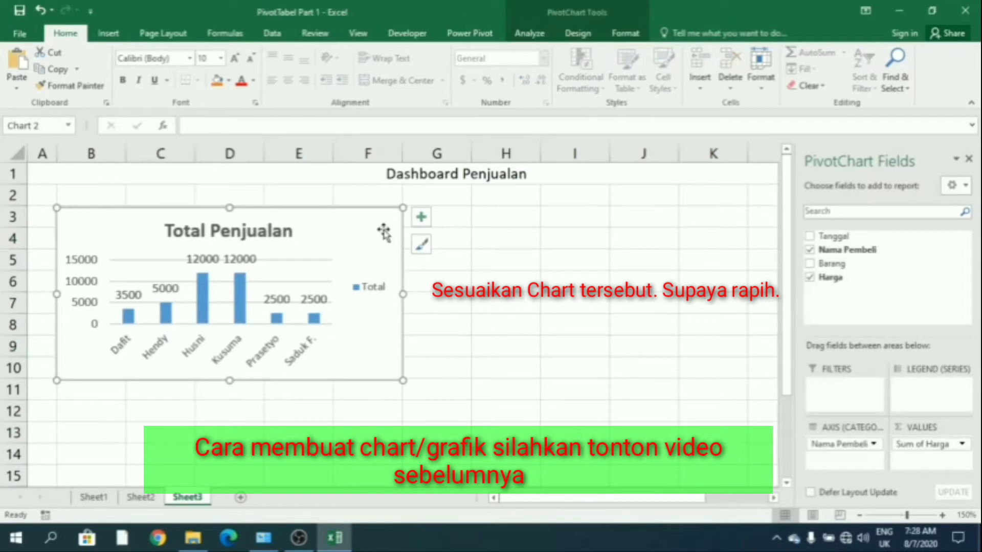
pyautogui.click(447, 241)
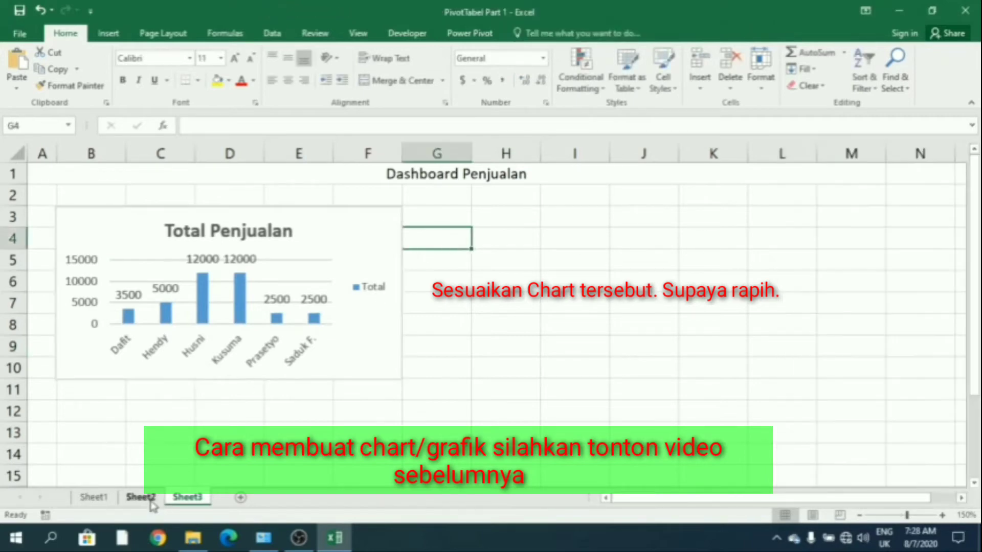
# Insert a pie PivotChart from the Bakwan pivot table, A10:C13 on Sheet2
pyautogui.click(150, 503)
pyautogui.scroll(-2, 223, 330)
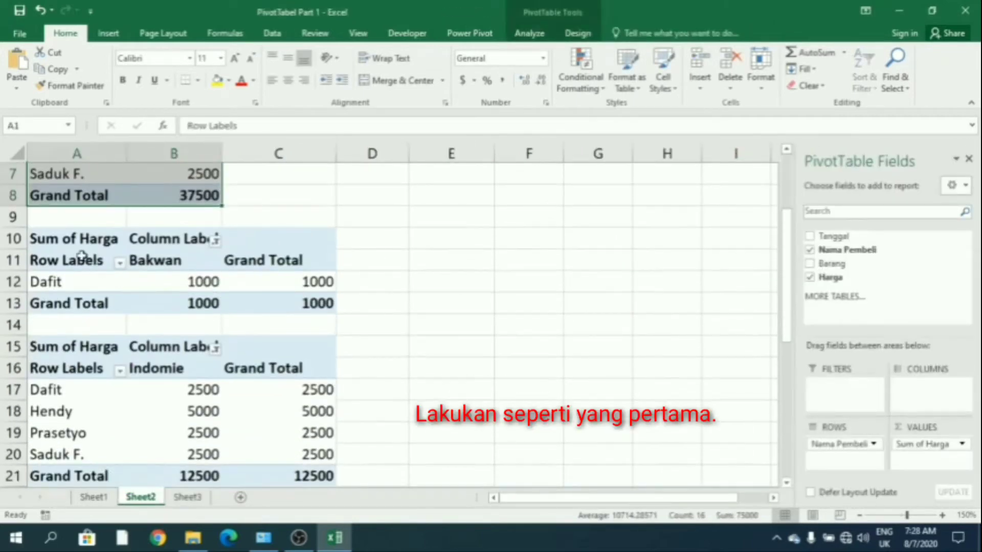
pyautogui.moveTo(72, 241); pyautogui.dragTo(280, 301)
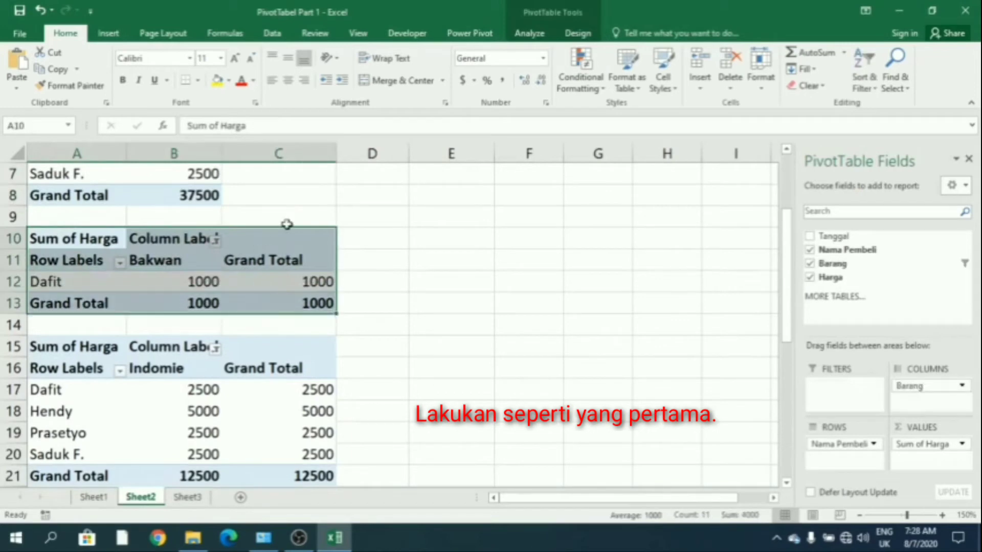
pyautogui.click(530, 33)
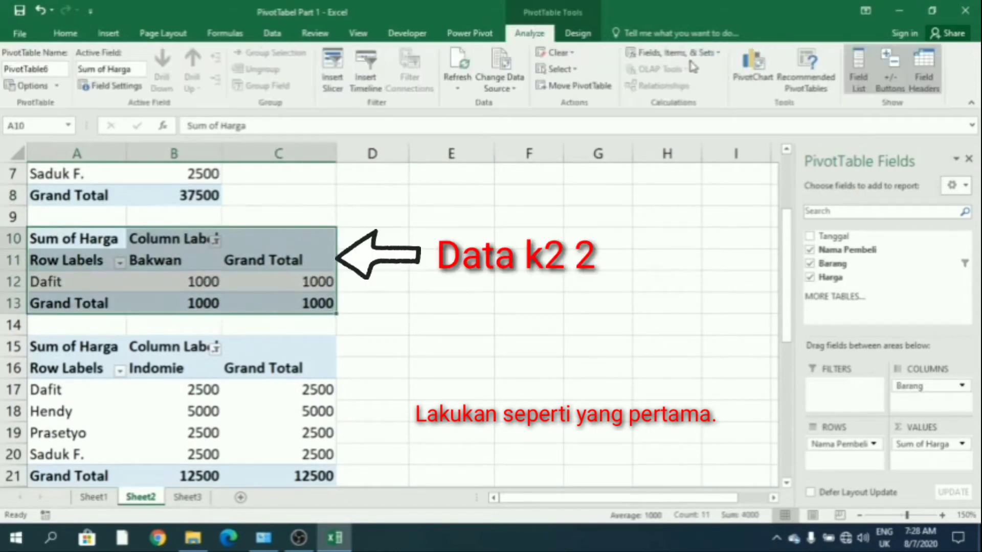
pyautogui.click(752, 66)
pyautogui.click(299, 175)
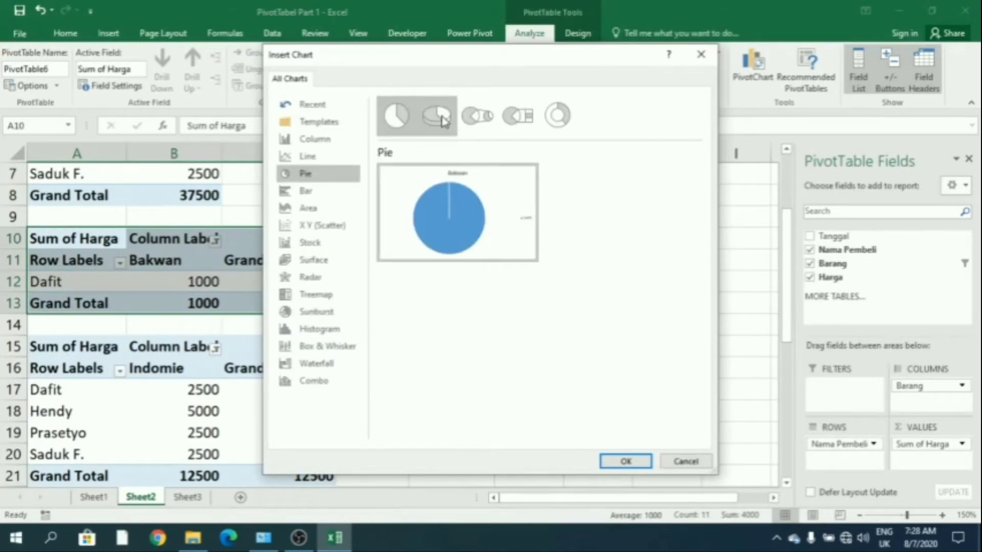
pyautogui.click(614, 462)
# Cut the Bakwan pie chart from Sheet2 and paste it at cell H4 of Sheet3
pyautogui.rightClick(351, 201)
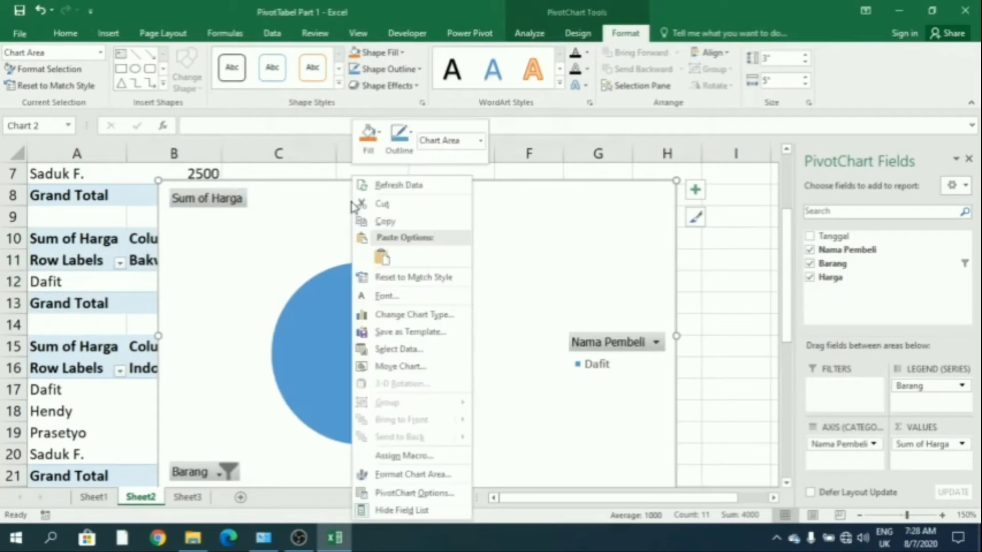
pyautogui.click(317, 363)
pyautogui.press('Delete')
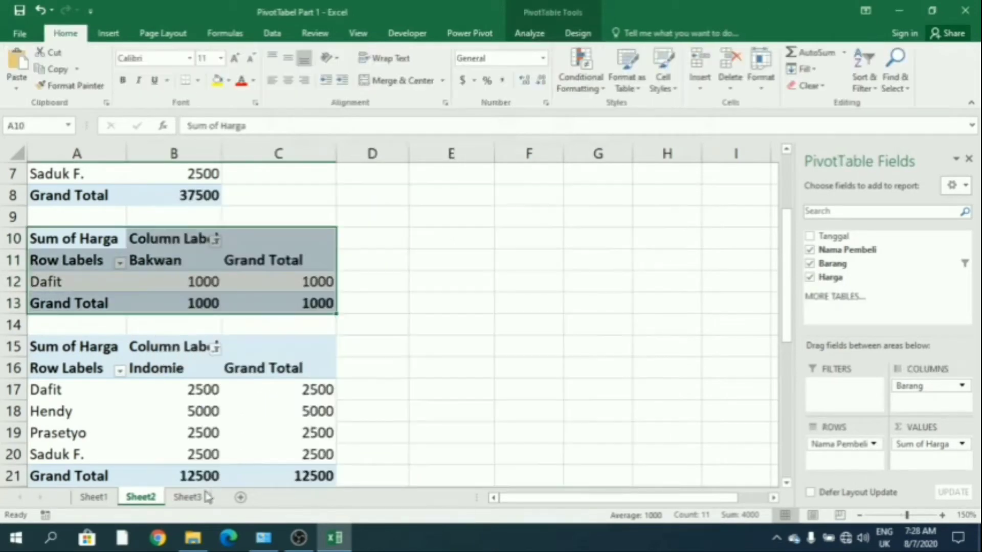
pyautogui.click(188, 497)
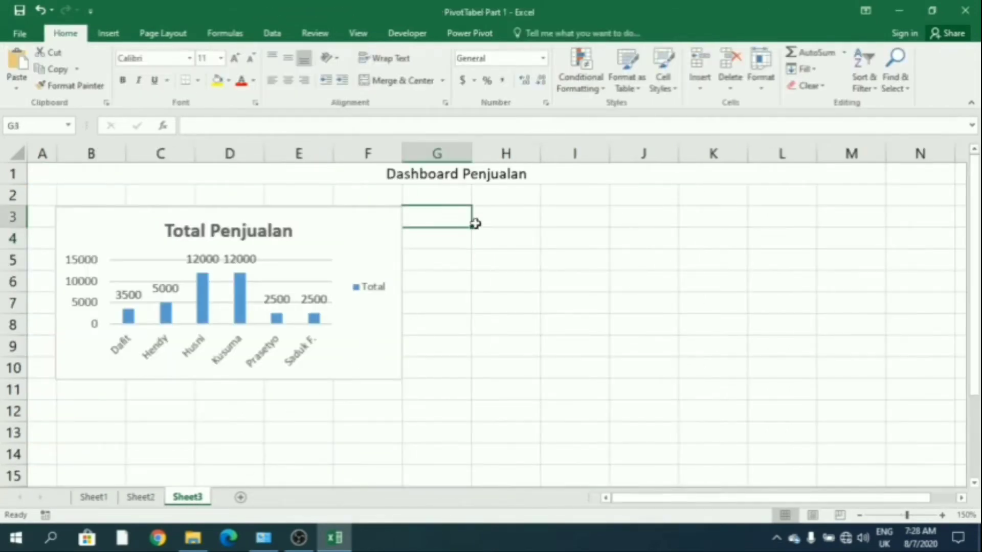
pyautogui.rightClick(501, 231)
pyautogui.click(531, 278)
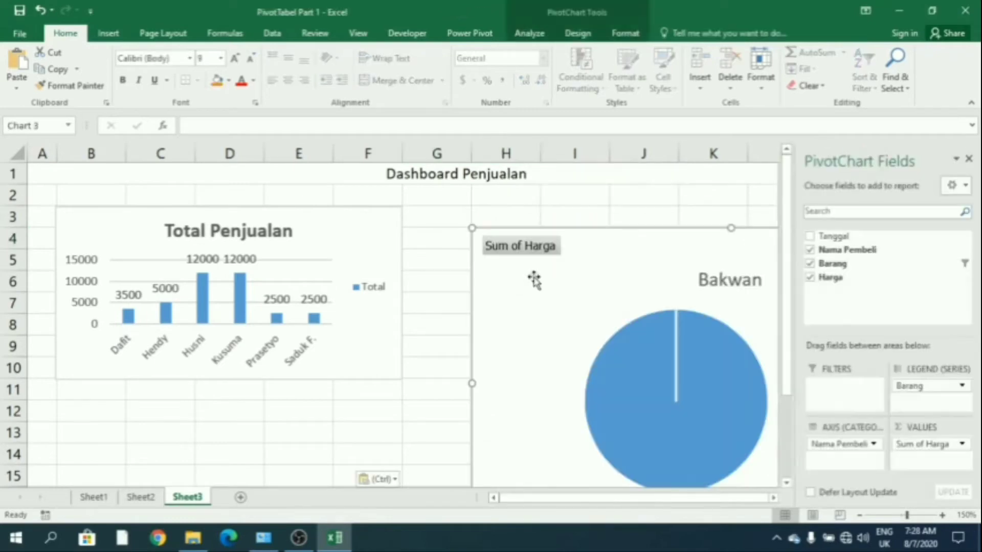
# Shrink the Bakwan pie chart to the size of the Total Penjualan chart and place it beside that chart, spanning columns G to K, rows 3 to 10
pyautogui.moveTo(553, 278)
pyautogui.mouseDown()
pyautogui.moveTo(333, 244)
pyautogui.moveTo(180, 258)
pyautogui.moveTo(229, 241)
pyautogui.mouseUp()
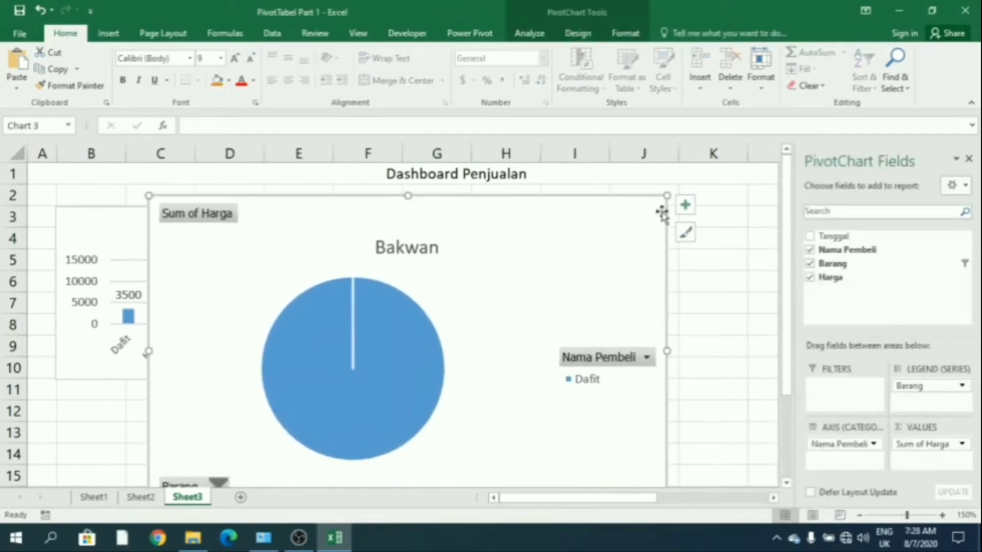
pyautogui.moveTo(663, 204); pyautogui.dragTo(526, 317)
pyautogui.moveTo(476, 346)
pyautogui.mouseDown()
pyautogui.moveTo(421, 274)
pyautogui.moveTo(369, 254)
pyautogui.mouseUp()
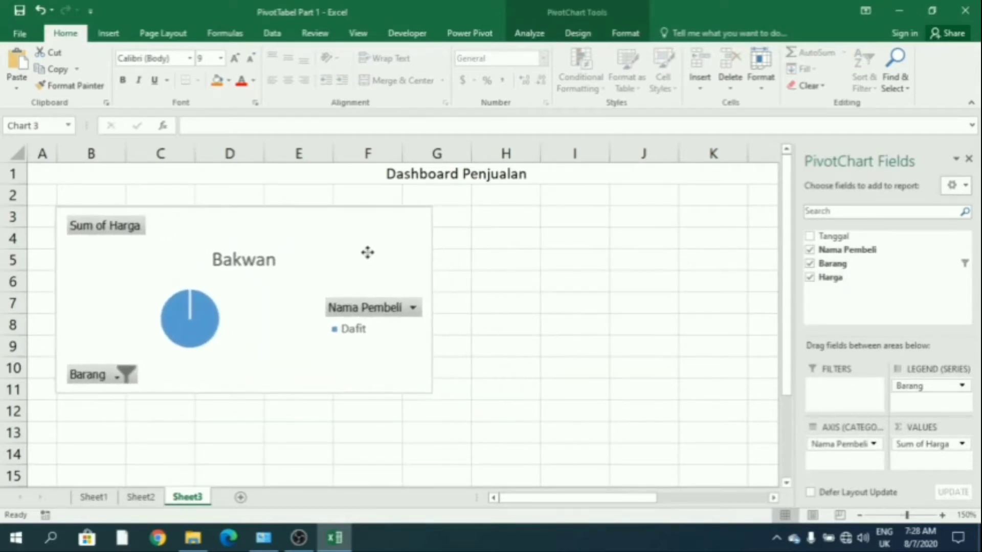
pyautogui.moveTo(432, 300); pyautogui.dragTo(401, 301)
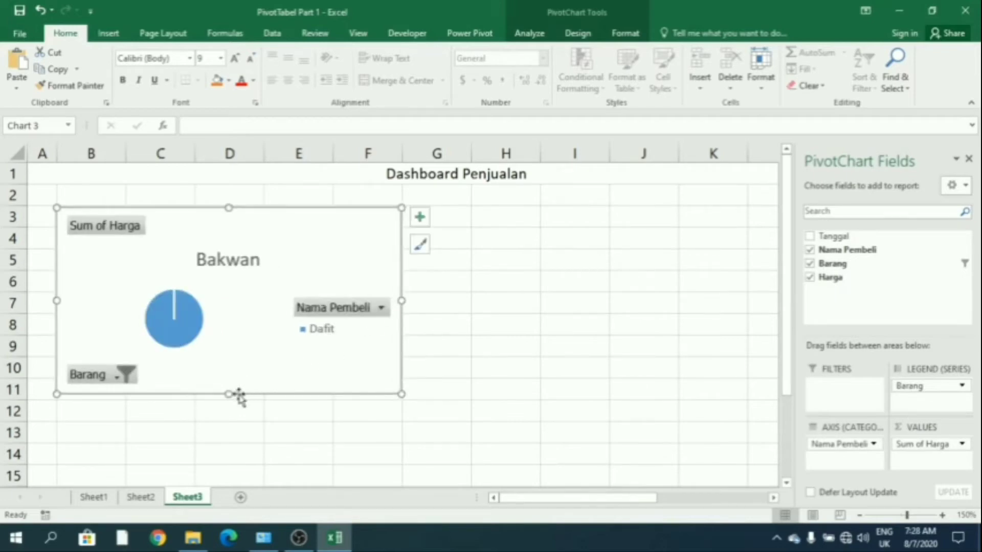
pyautogui.moveTo(228, 394); pyautogui.dragTo(235, 356)
pyautogui.moveTo(230, 374); pyautogui.dragTo(232, 379)
pyautogui.moveTo(256, 305); pyautogui.dragTo(604, 300)
# Hide all field buttons on the Bakwan pie chart and add data labels to its series
pyautogui.rightClick(459, 228)
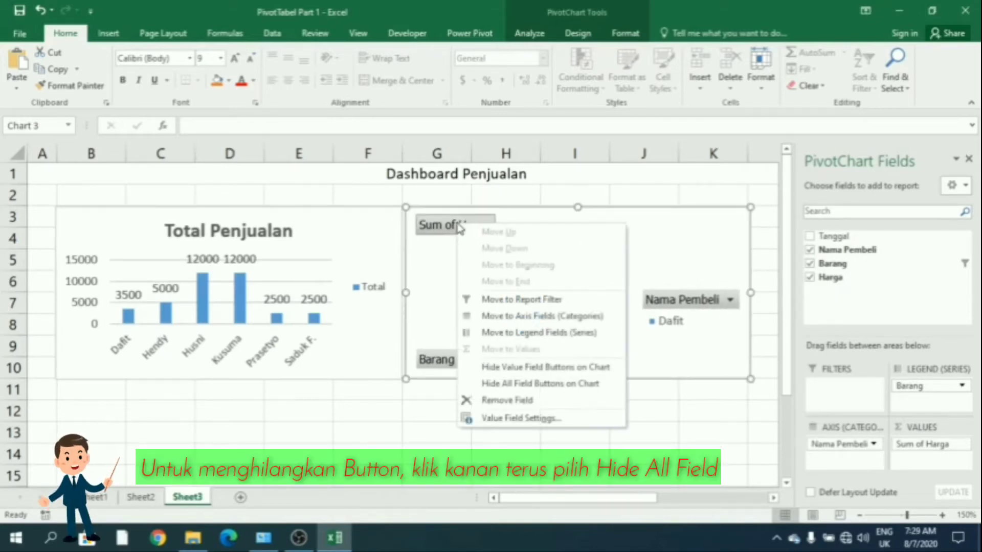
pyautogui.click(506, 384)
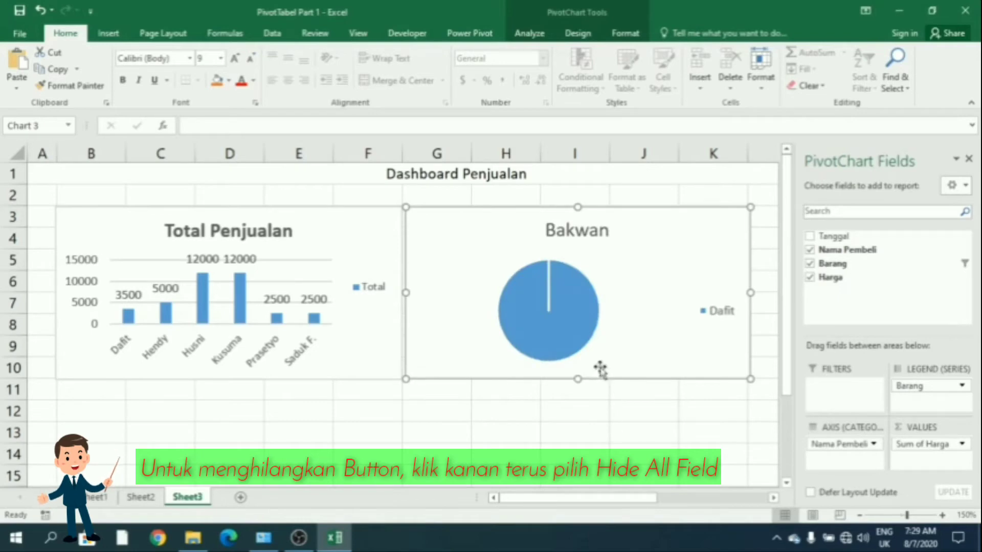
pyautogui.click(559, 332)
pyautogui.rightClick(573, 323)
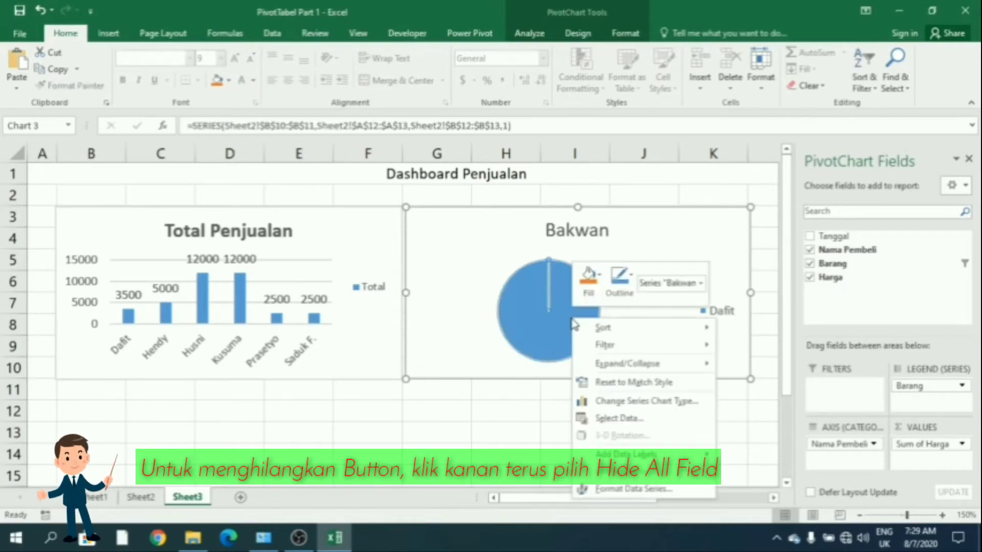
pyautogui.click(626, 454)
# Move the Bakwan chart's legend closer to the pie, enlarge its frame slightly, and narrow the chart to span columns G to J
pyautogui.click(713, 307)
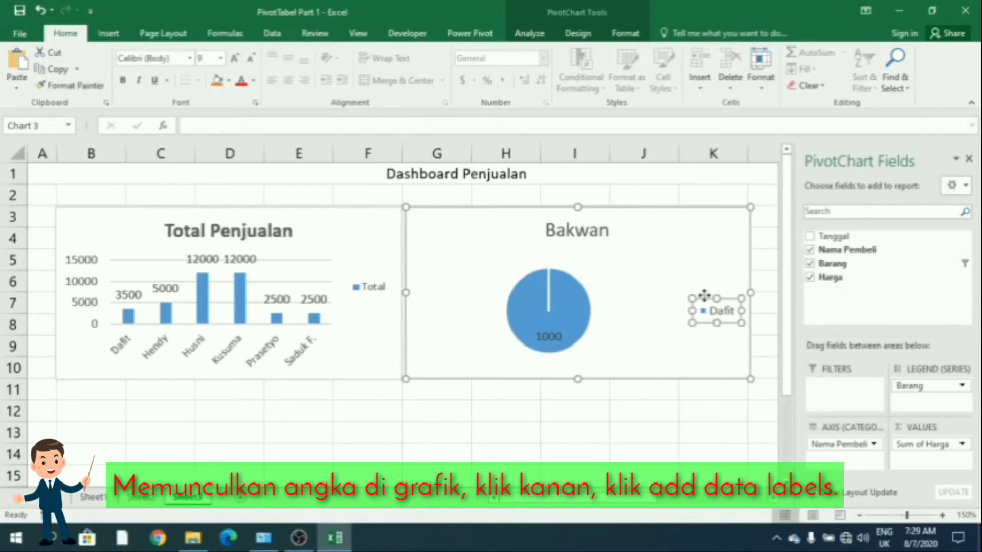
pyautogui.moveTo(704, 295); pyautogui.dragTo(650, 285)
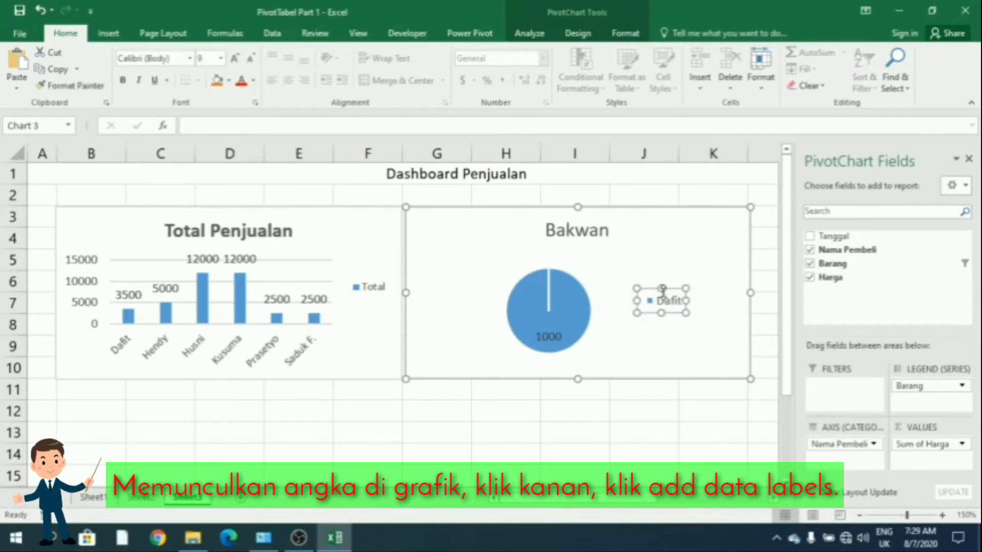
pyautogui.moveTo(685, 314); pyautogui.dragTo(698, 329)
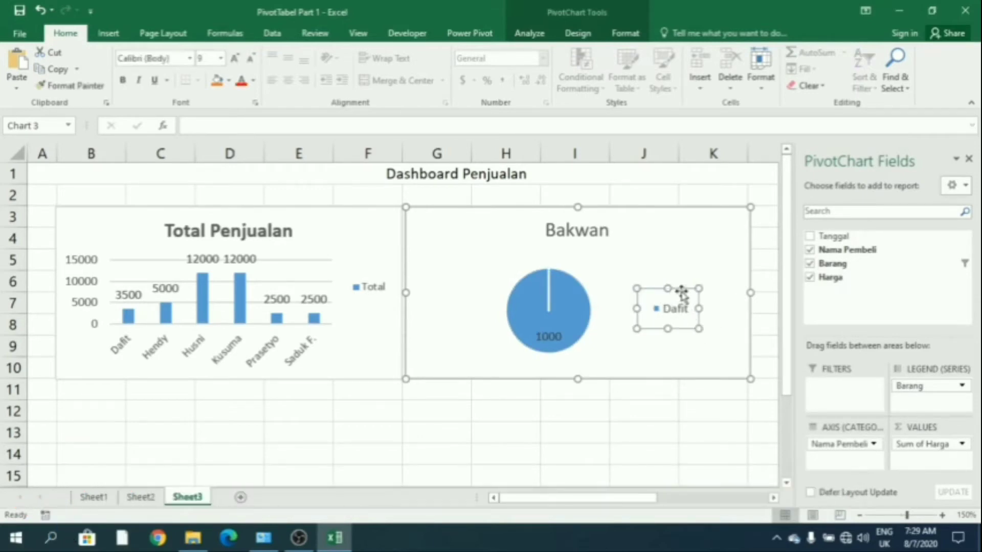
pyautogui.moveTo(680, 275); pyautogui.dragTo(680, 275)
pyautogui.click(580, 232)
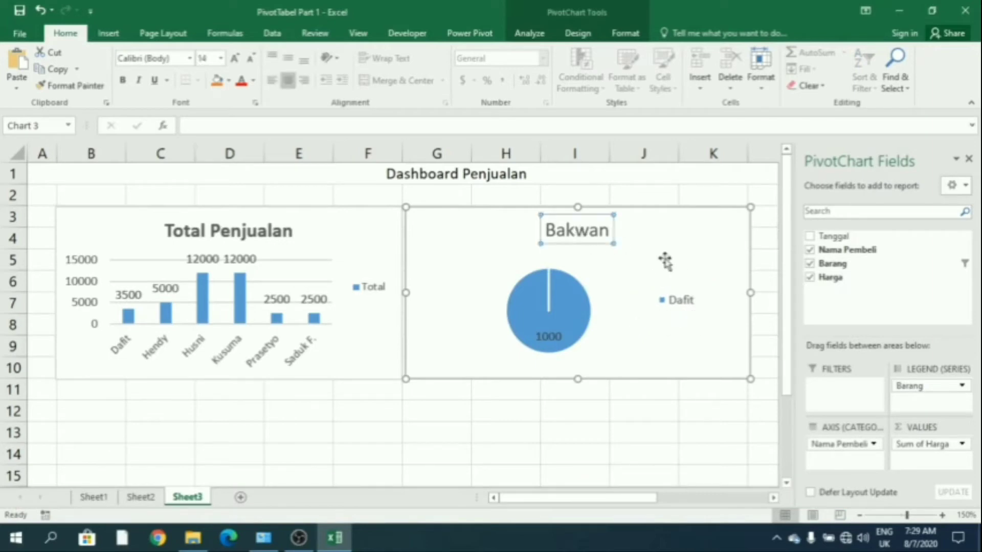
pyautogui.moveTo(748, 291); pyautogui.dragTo(670, 291)
pyautogui.click(604, 417)
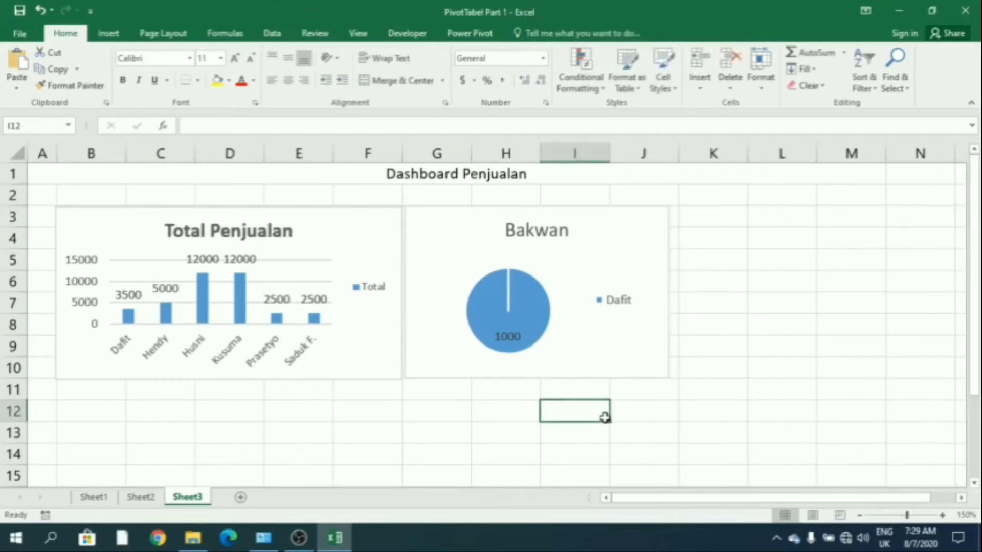
pyautogui.click(609, 350)
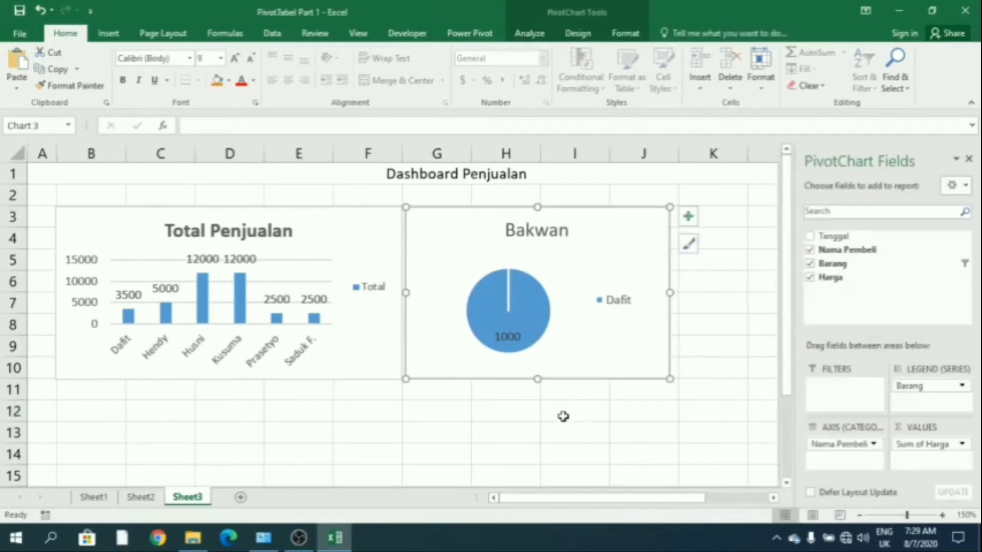
pyautogui.click(563, 416)
# Make the Bakwan chart's title bold and set its legend's font size to 8
pyautogui.click(511, 305)
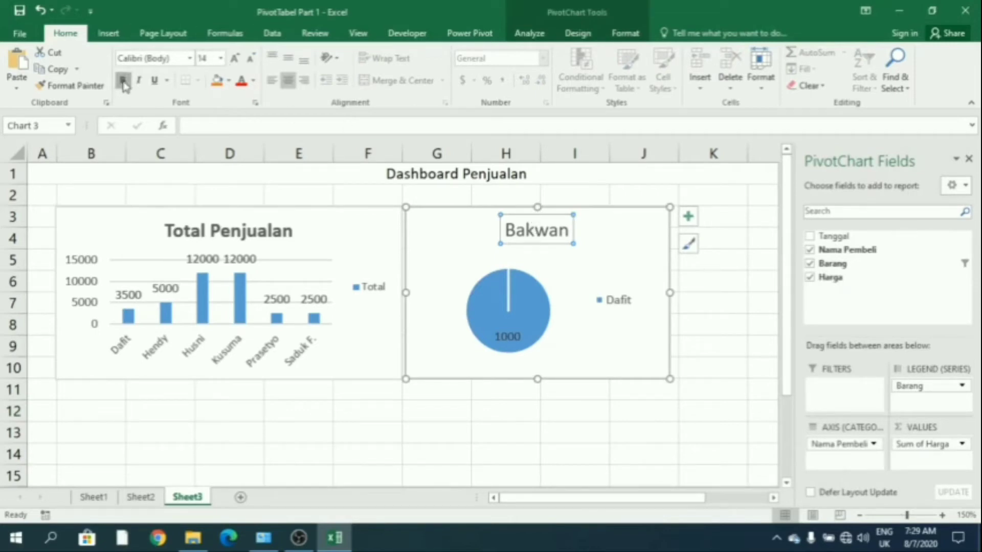
pyautogui.click(123, 80)
pyautogui.click(618, 304)
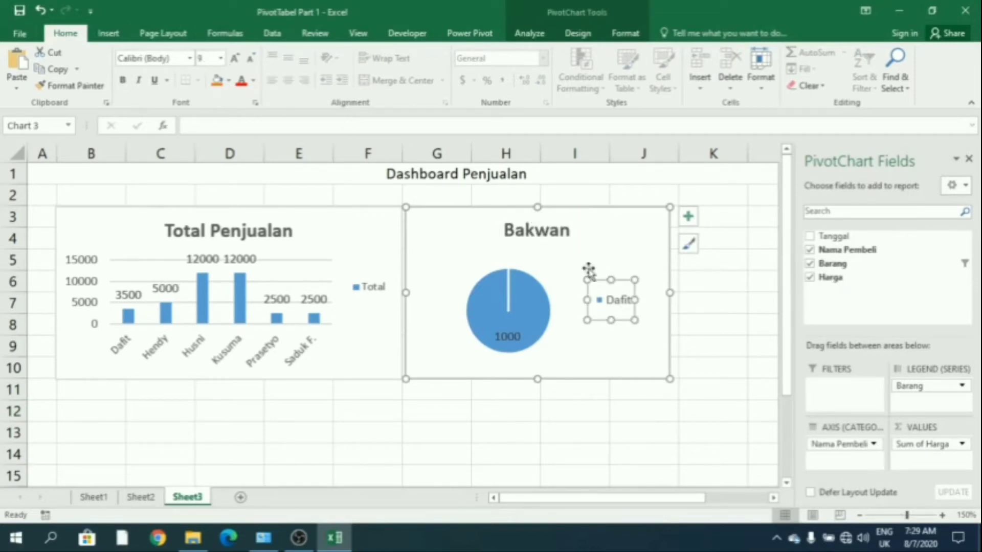
pyautogui.click(220, 58)
pyautogui.click(589, 434)
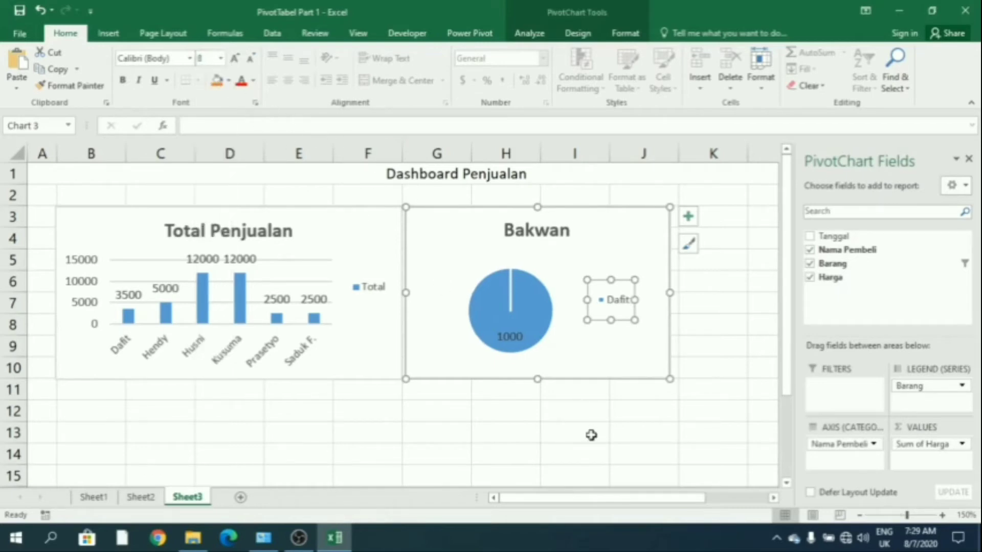
pyautogui.click(587, 447)
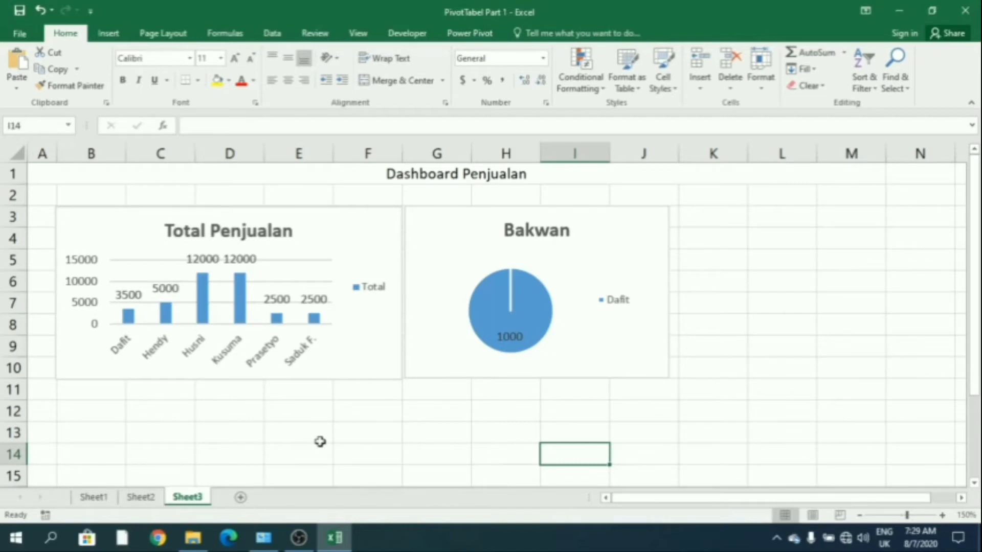
# Insert a 3-D Pie PivotChart from the Indomie pivot table, A15:C21 on Sheet2
pyautogui.scroll(-1, 320, 441)
pyautogui.scroll(1, 321, 441)
pyautogui.click(143, 497)
pyautogui.scroll(-1, 190, 332)
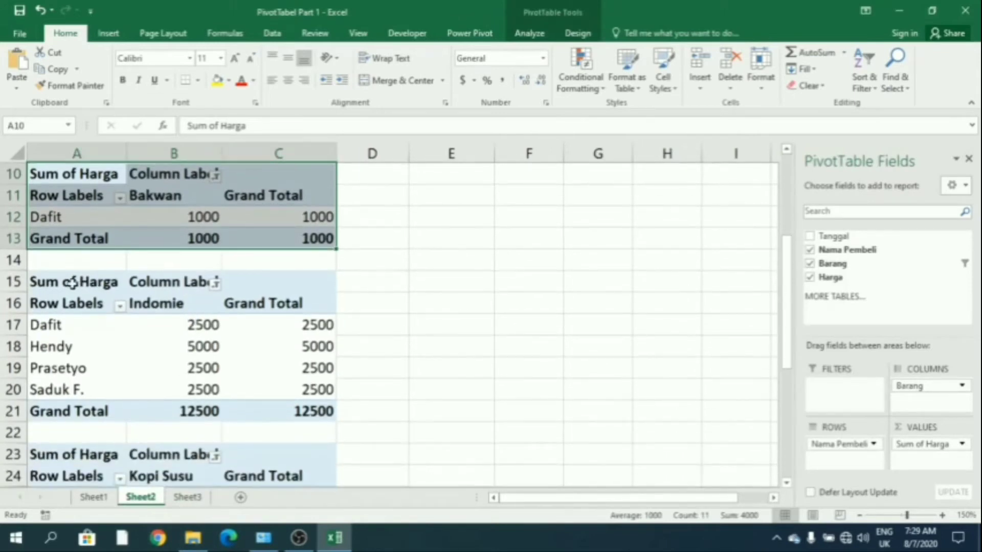
pyautogui.moveTo(71, 282); pyautogui.dragTo(306, 411)
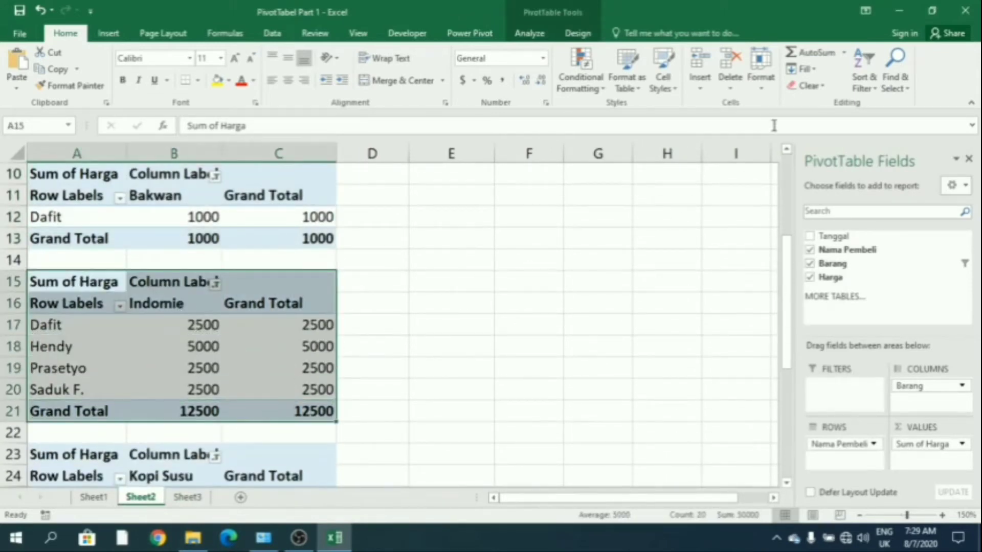
pyautogui.click(529, 34)
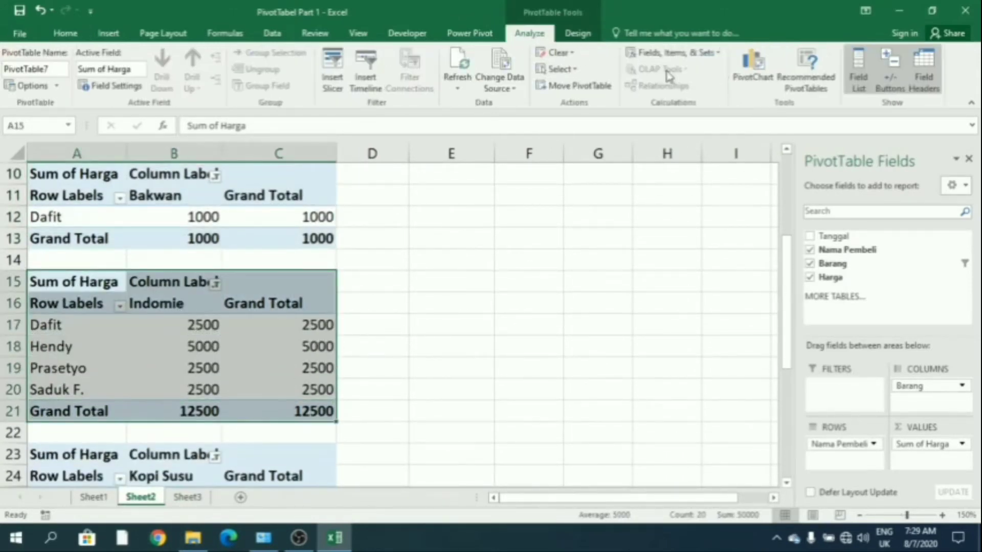
pyautogui.click(743, 71)
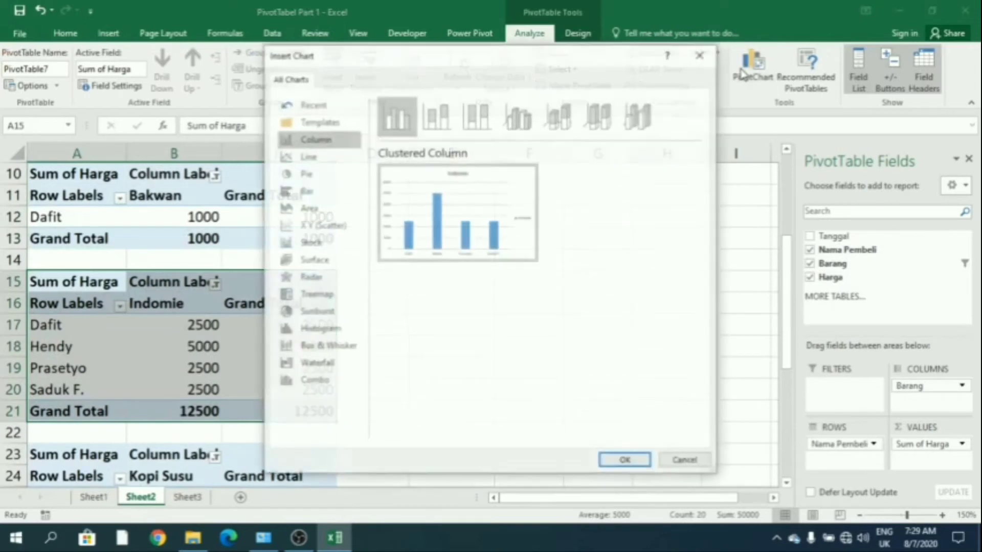
pyautogui.click(305, 174)
pyautogui.click(437, 116)
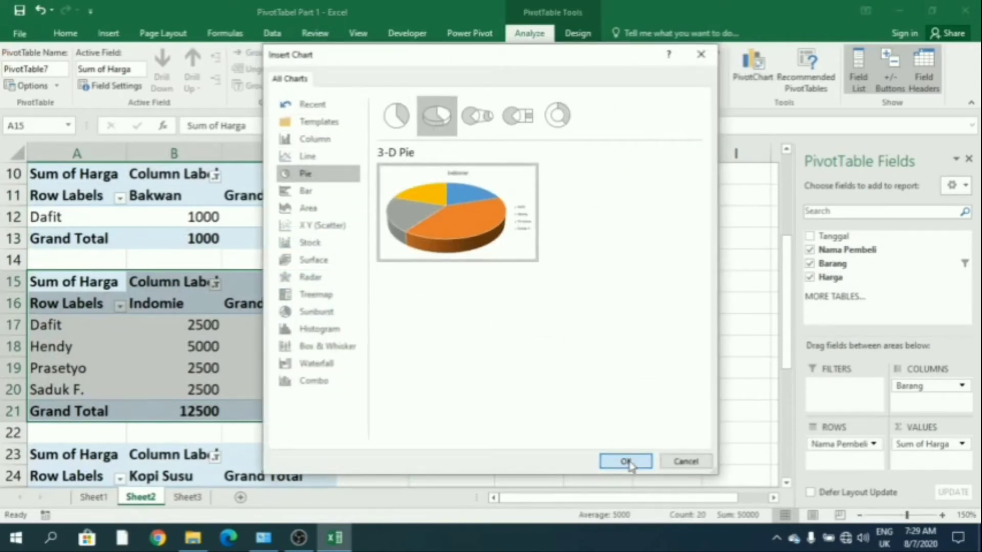
pyautogui.click(626, 462)
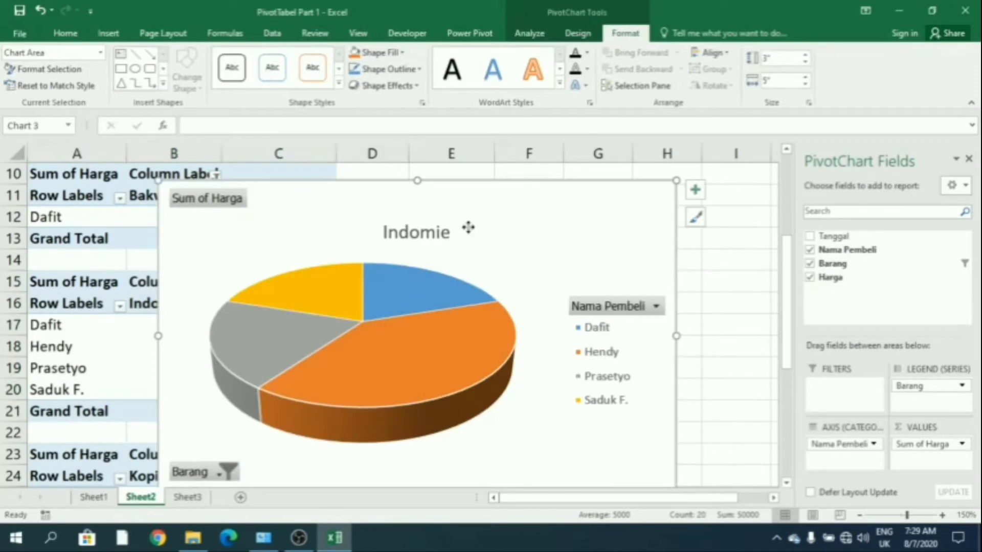
# Cut the Indomie pie chart from Sheet2 and paste it at cell G13 of Sheet3
pyautogui.rightClick(468, 227)
pyautogui.click(495, 209)
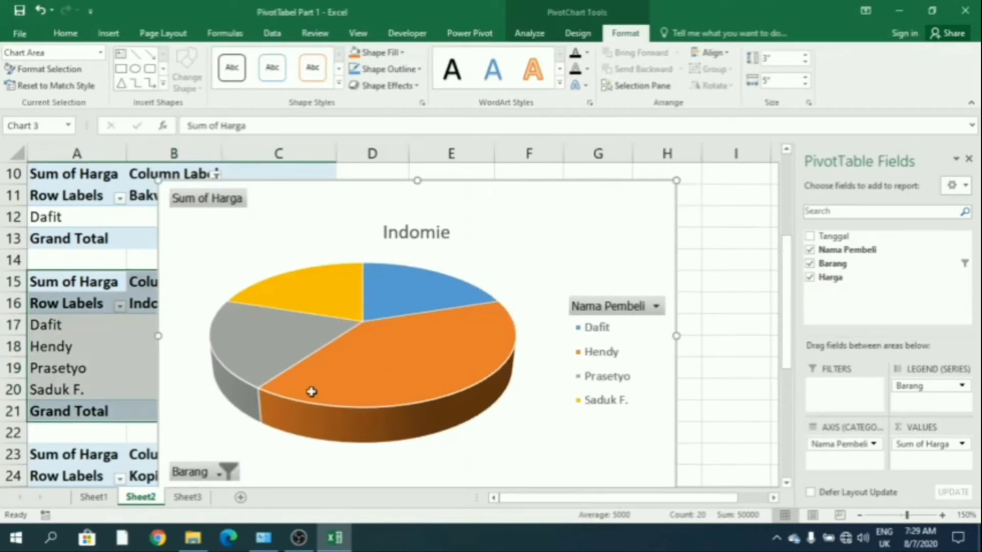
pyautogui.click(205, 498)
pyautogui.click(423, 430)
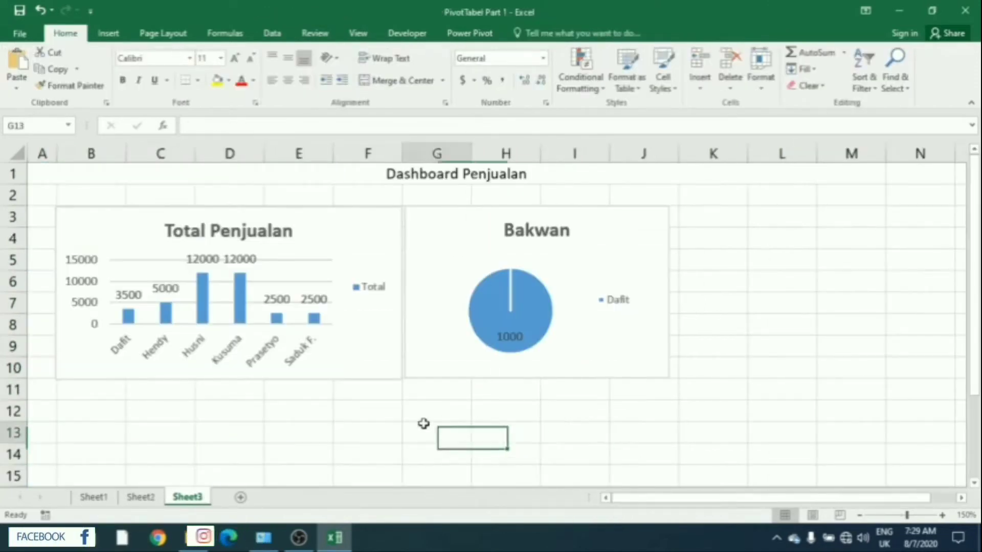
pyautogui.rightClick(423, 430)
pyautogui.click(454, 181)
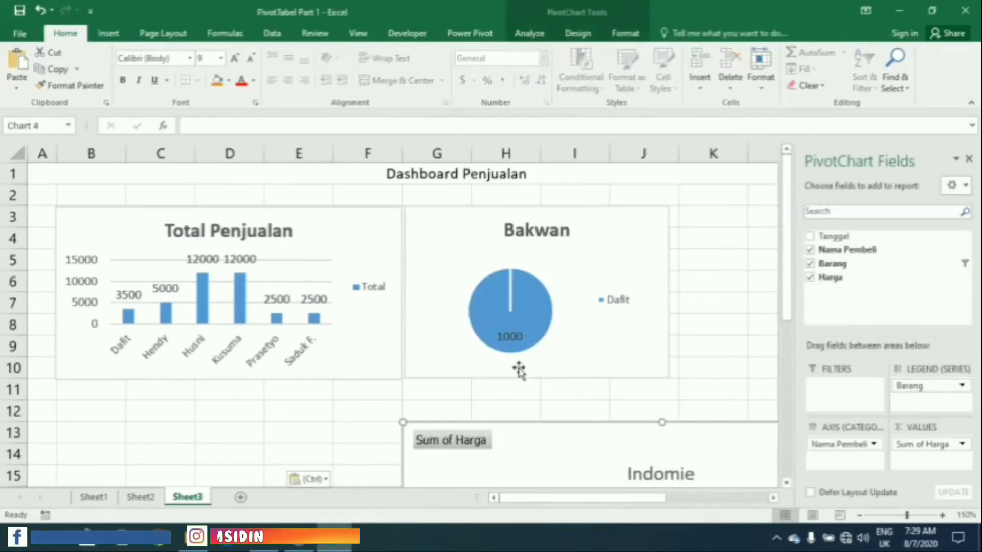
# Shrink the Indomie chart to about the height of the existing charts and move it up across them, starting at row 3
pyautogui.moveTo(543, 443); pyautogui.dragTo(266, 208)
pyautogui.moveTo(644, 188); pyautogui.dragTo(483, 325)
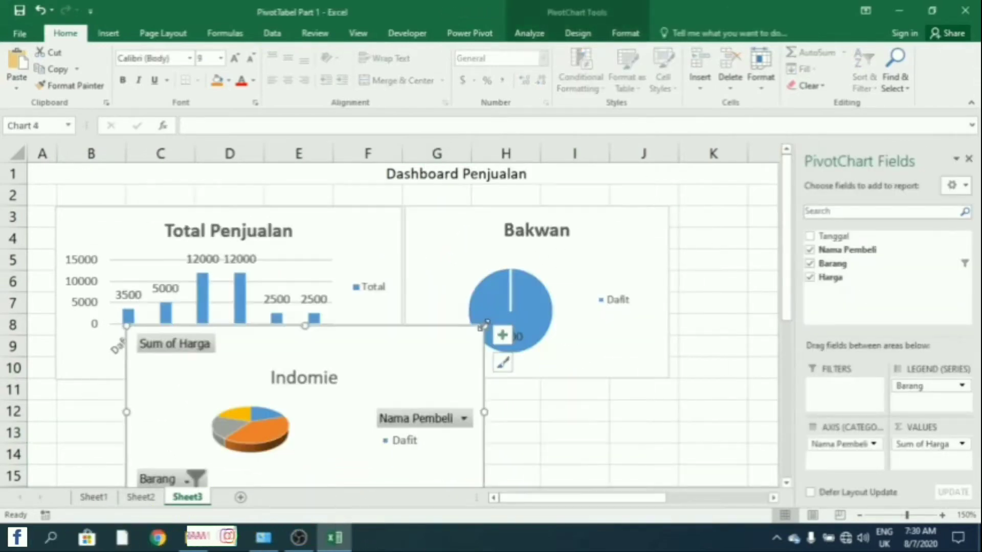
pyautogui.moveTo(393, 372); pyautogui.dragTo(513, 261)
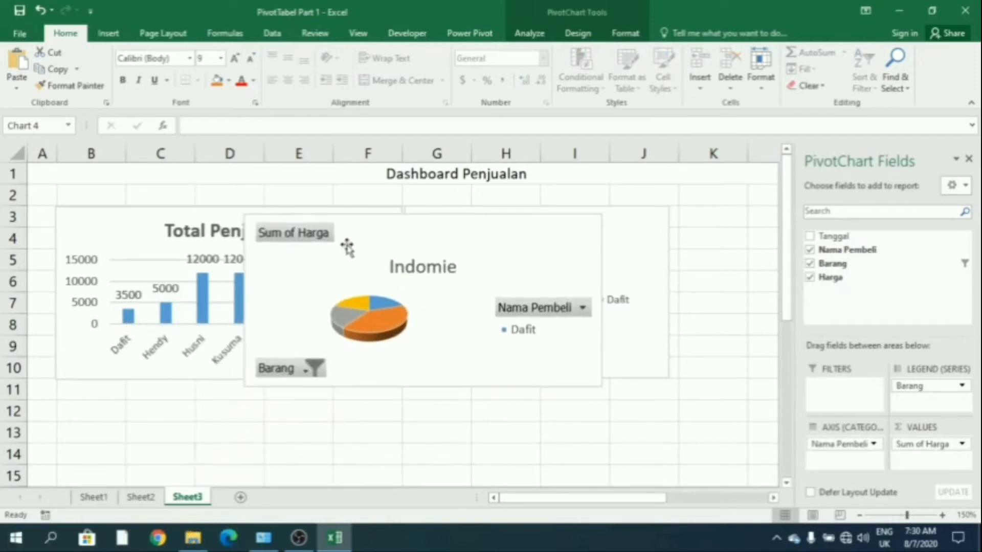
# Hide all field buttons on the Indomie pie chart and add data labels to its series
pyautogui.rightClick(299, 236)
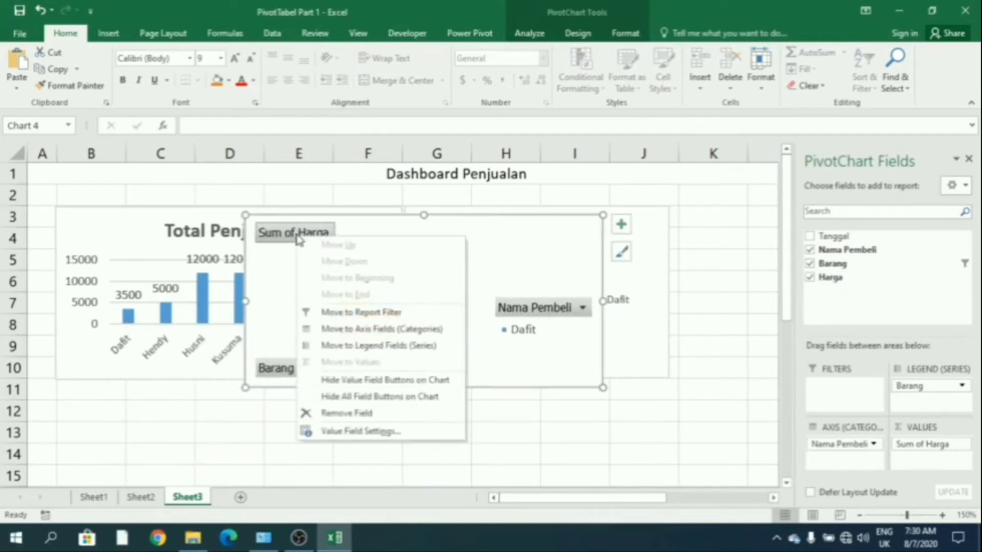
pyautogui.click(341, 398)
pyautogui.rightClick(393, 315)
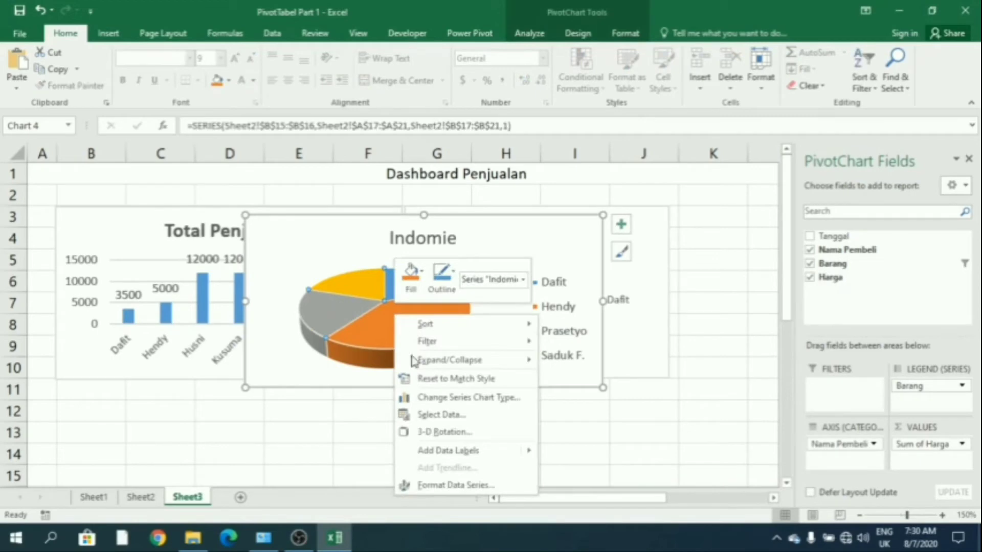
pyautogui.click(444, 452)
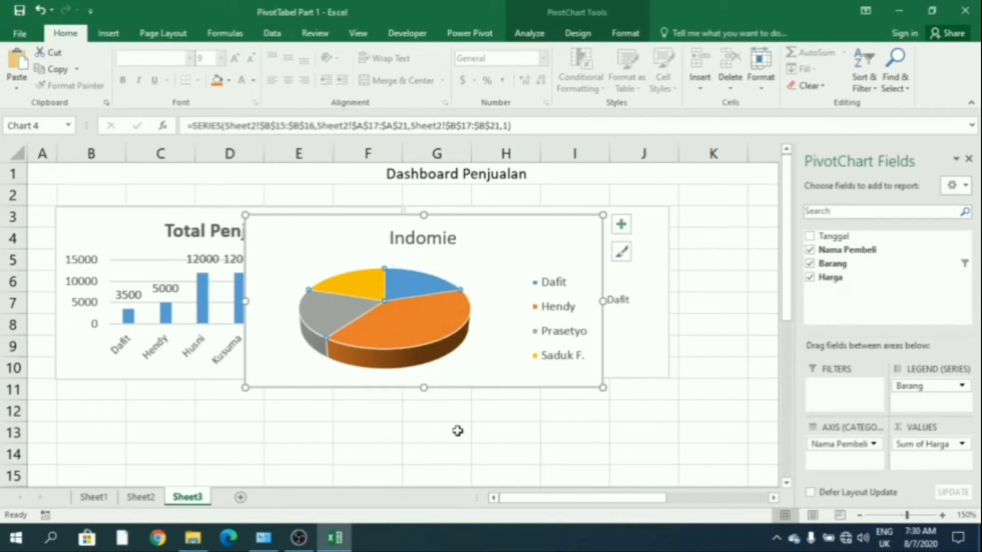
# Move the Indomie chart's legend closer to the pie and set its font size to 8
pyautogui.click(567, 307)
pyautogui.moveTo(557, 255); pyautogui.dragTo(557, 255)
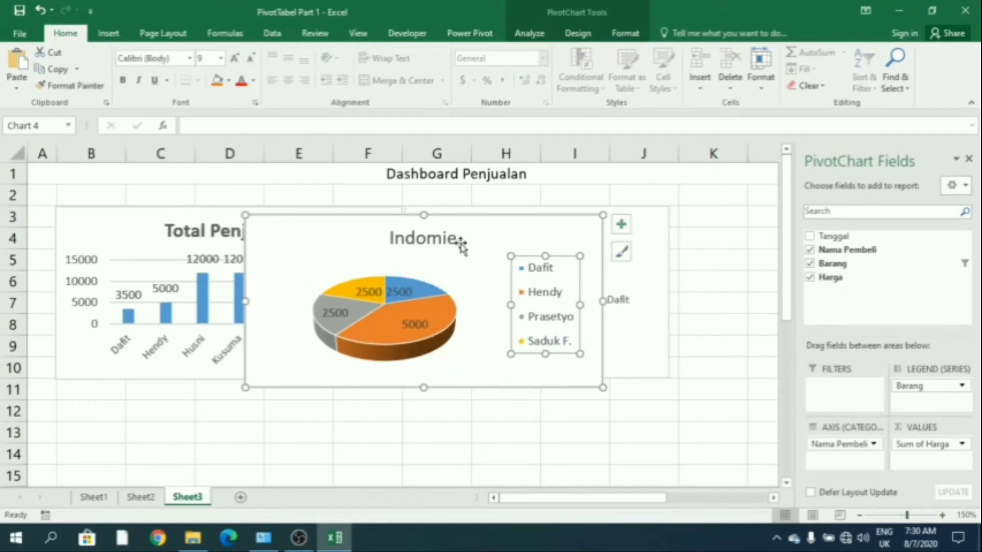
pyautogui.click(221, 58)
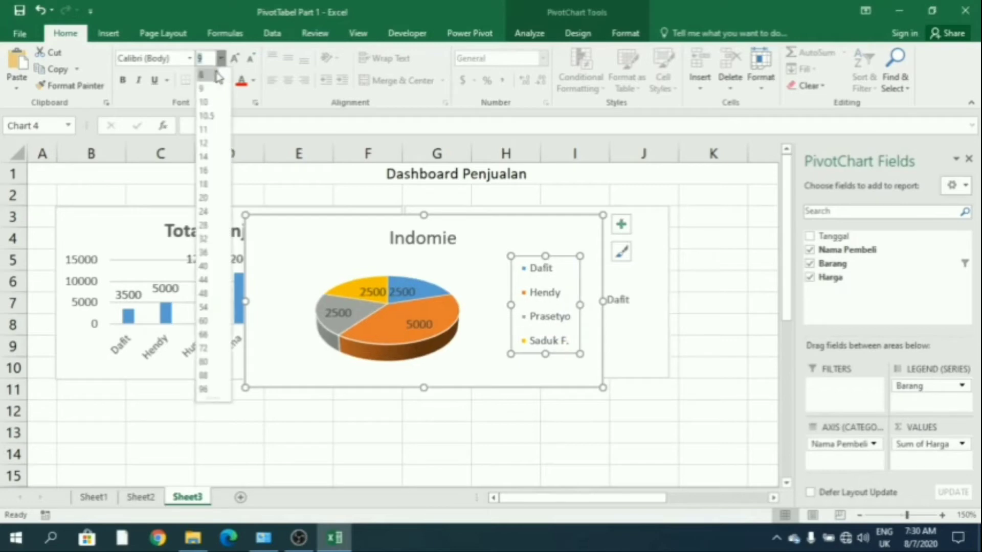
pyautogui.click(207, 71)
# Make the Indomie chart's title bold
pyautogui.click(414, 238)
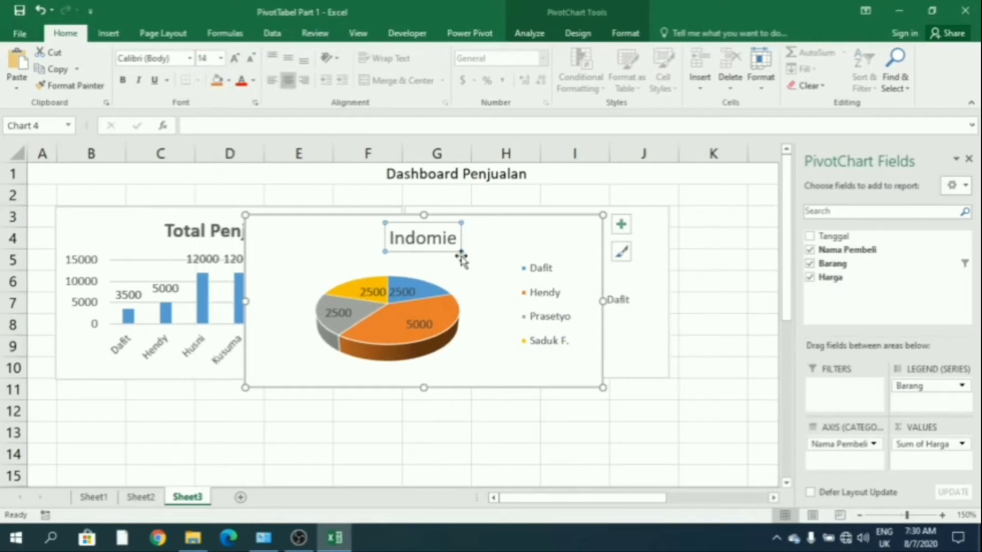
pyautogui.moveTo(456, 238); pyautogui.dragTo(391, 232)
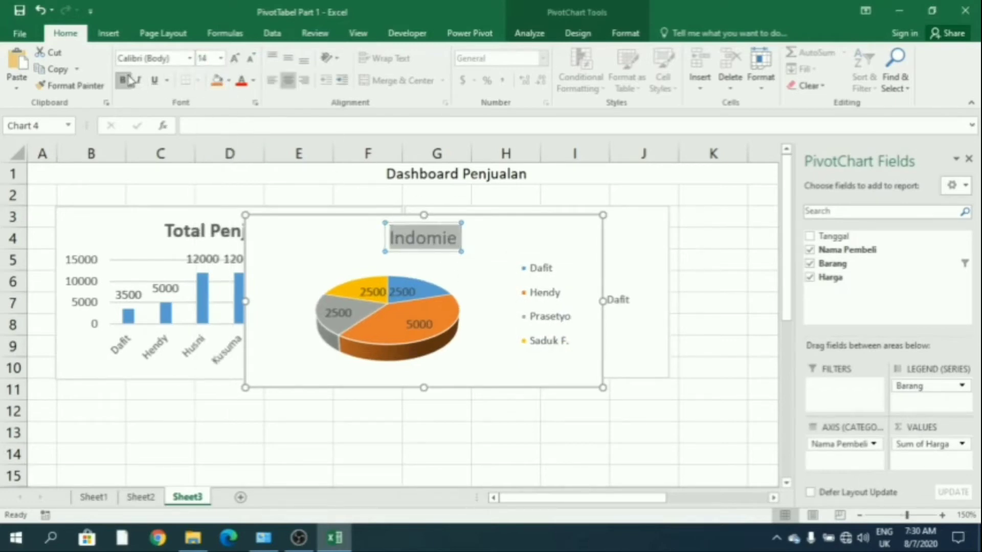
pyautogui.click(127, 79)
pyautogui.click(559, 409)
pyautogui.click(563, 340)
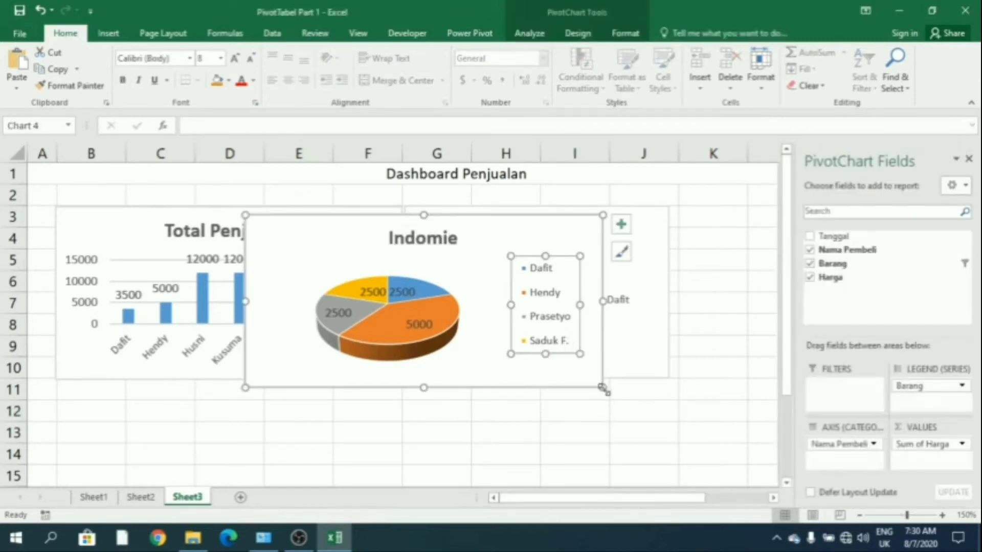
# Shrink the Indomie chart and shift the chart and its legend slightly across the dashboard
pyautogui.moveTo(604, 389); pyautogui.dragTo(554, 376)
pyautogui.click(541, 419)
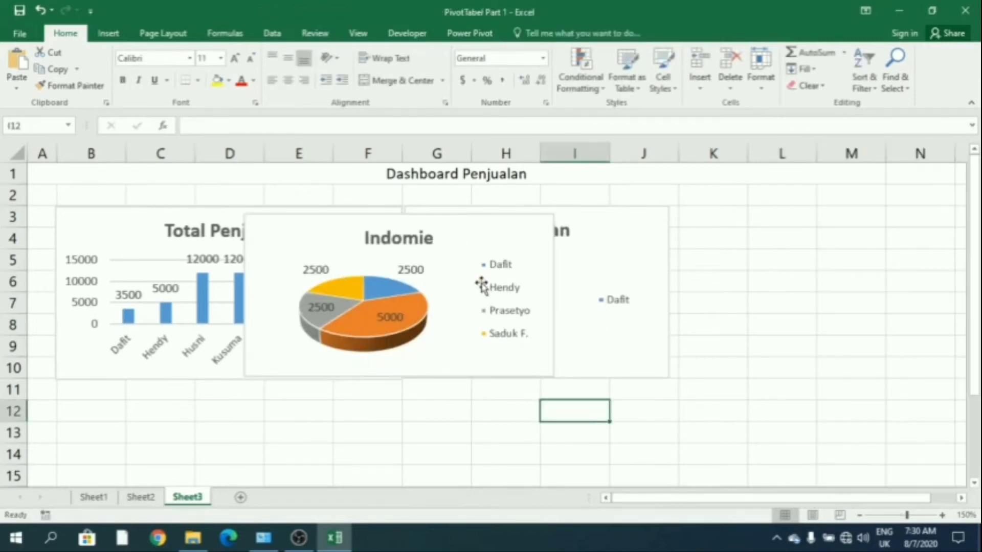
pyautogui.moveTo(485, 256); pyautogui.dragTo(517, 270)
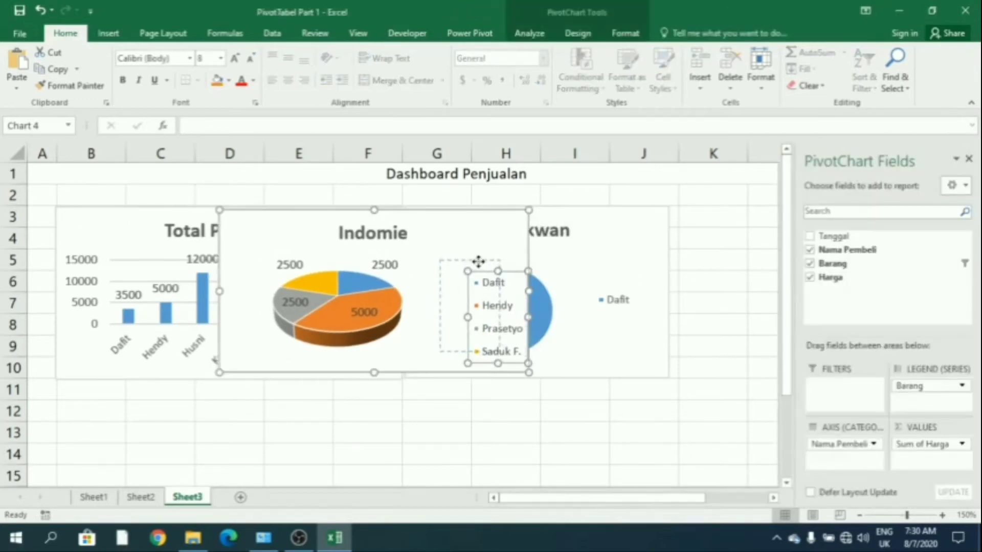
# Resize the Indomie chart to about the Bakwan chart's size, ending at row 10, and place it directly beside that chart
pyautogui.moveTo(436, 212)
pyautogui.mouseDown()
pyautogui.moveTo(620, 244)
pyautogui.moveTo(636, 217)
pyautogui.moveTo(622, 210)
pyautogui.mouseUp()
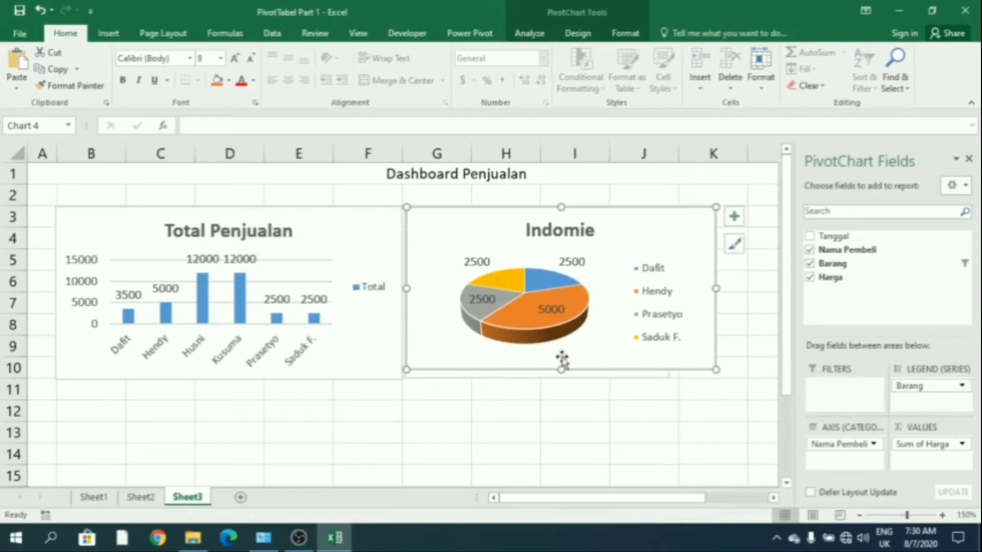
pyautogui.moveTo(560, 371); pyautogui.dragTo(559, 378)
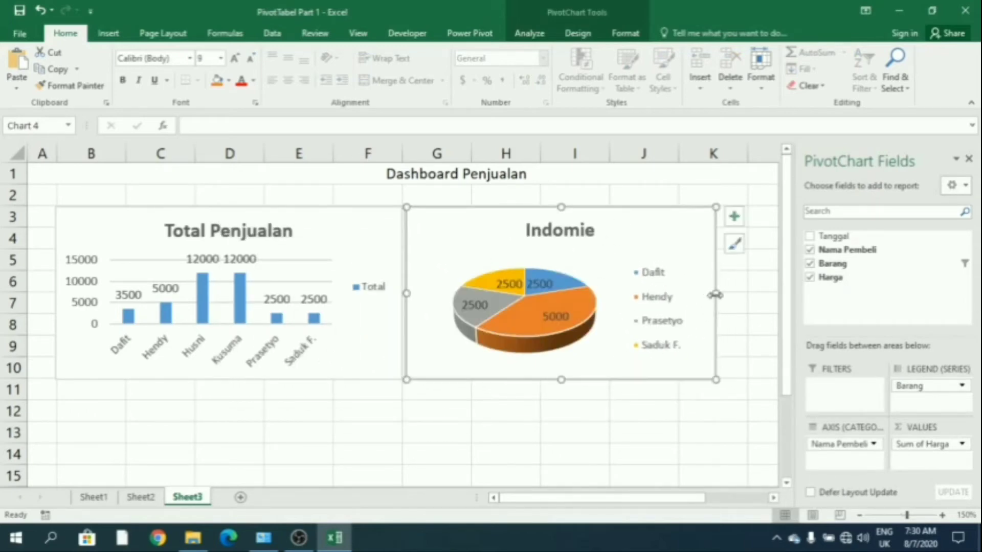
pyautogui.moveTo(715, 289); pyautogui.dragTo(688, 295)
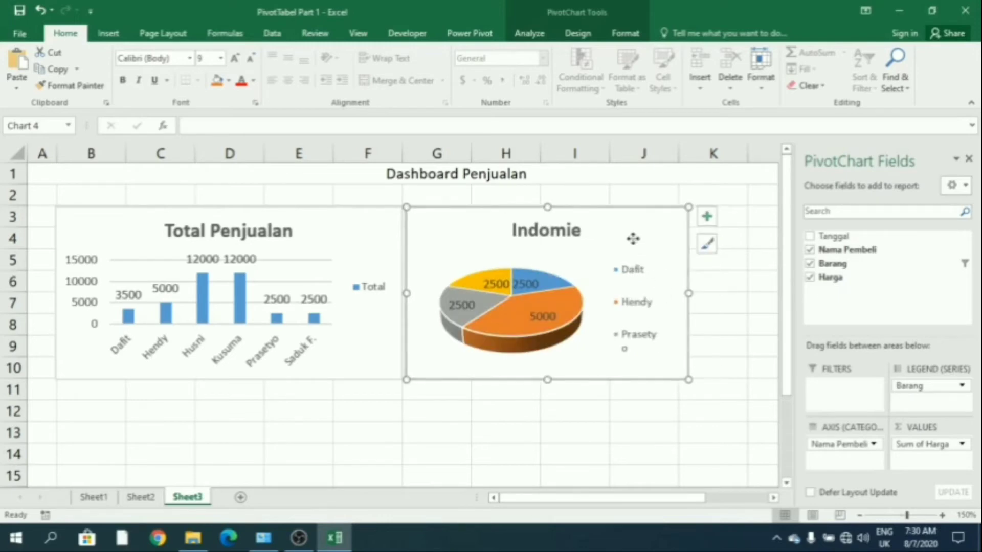
pyautogui.moveTo(633, 239); pyautogui.dragTo(528, 237)
pyautogui.click(602, 432)
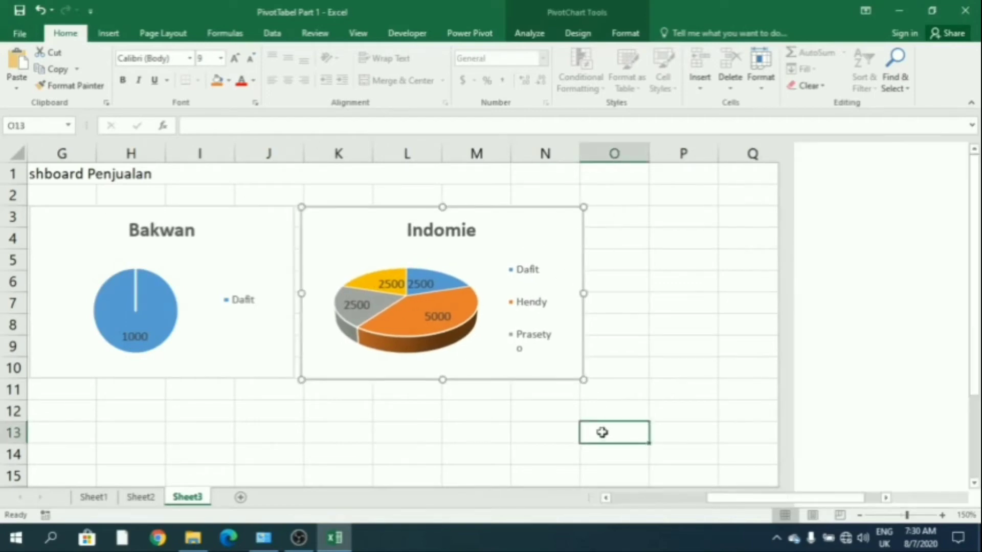
pyautogui.moveTo(761, 499); pyautogui.dragTo(740, 500)
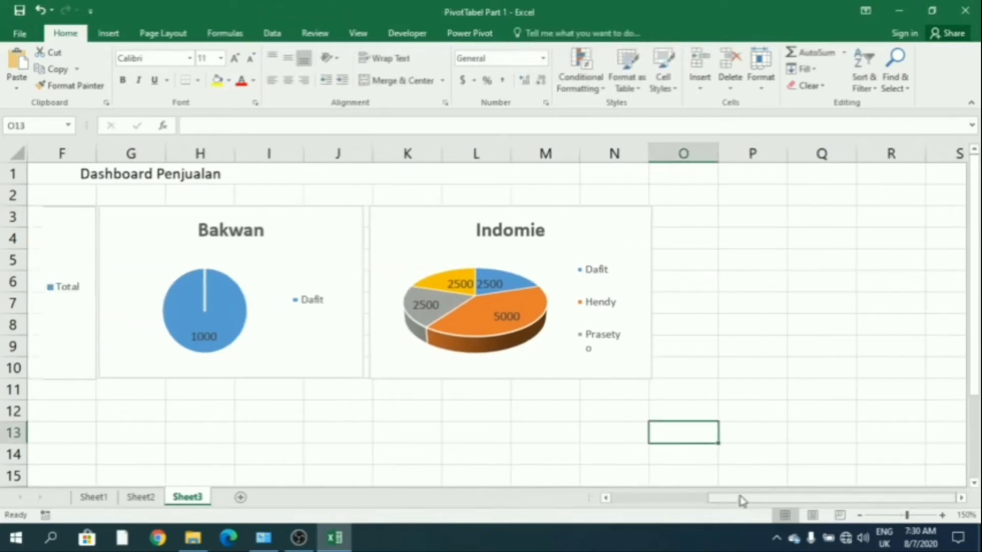
# Widen the Indomie chart's legend box and trim its height so that all four buyer names fit
pyautogui.click(605, 318)
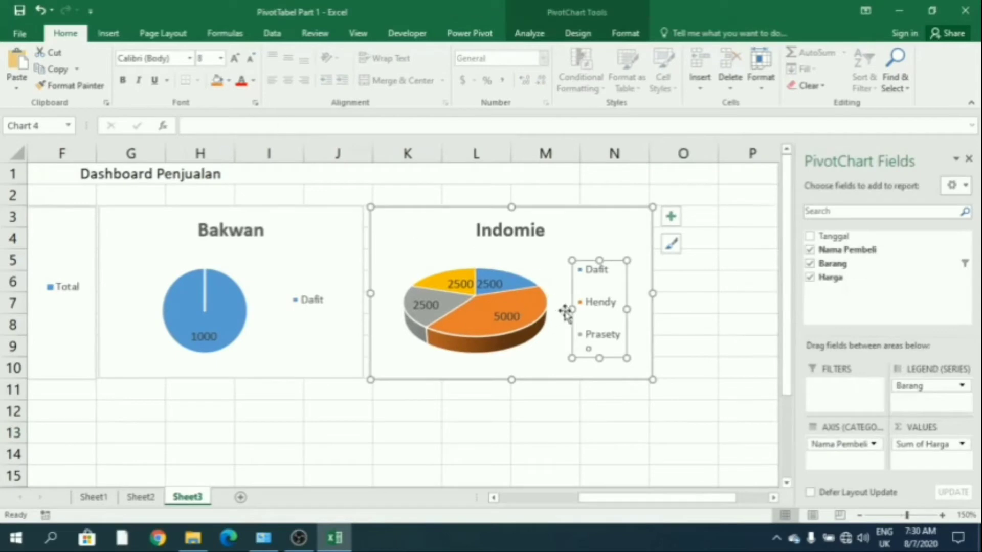
pyautogui.moveTo(557, 306); pyautogui.dragTo(558, 306)
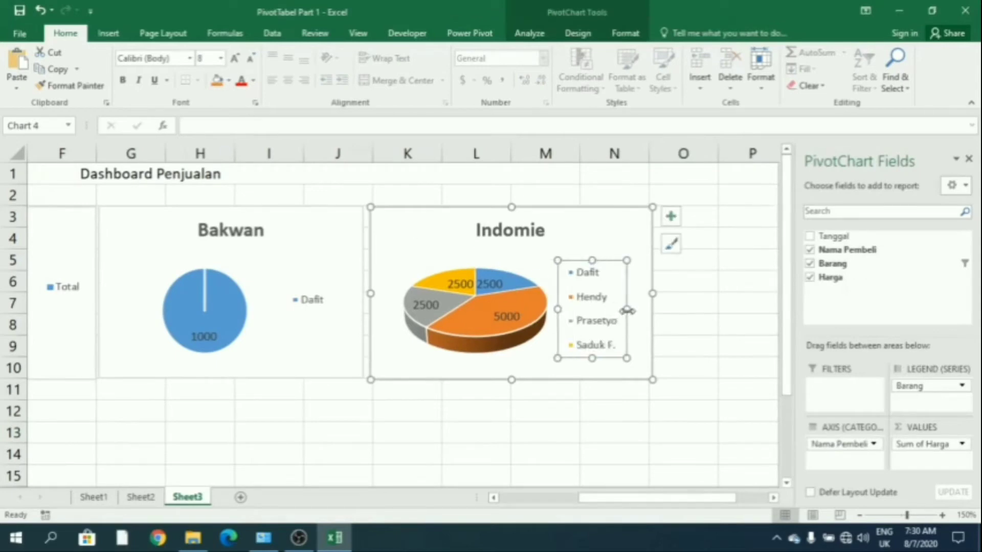
pyautogui.moveTo(627, 309); pyautogui.dragTo(637, 313)
pyautogui.moveTo(599, 358)
pyautogui.mouseDown()
pyautogui.moveTo(605, 371)
pyautogui.moveTo(597, 354)
pyautogui.mouseUp()
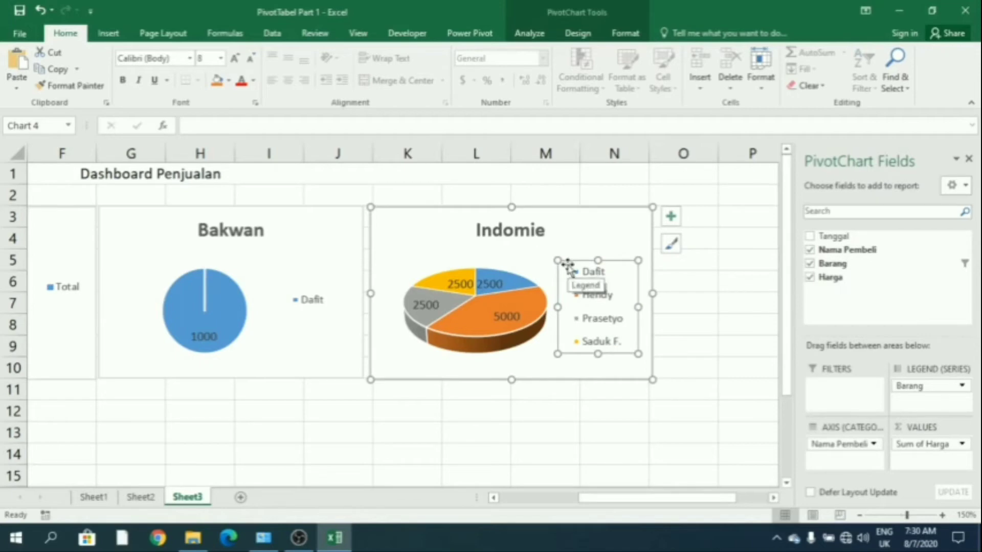
# Set the Indomie legend's font size to 5
pyautogui.click(221, 59)
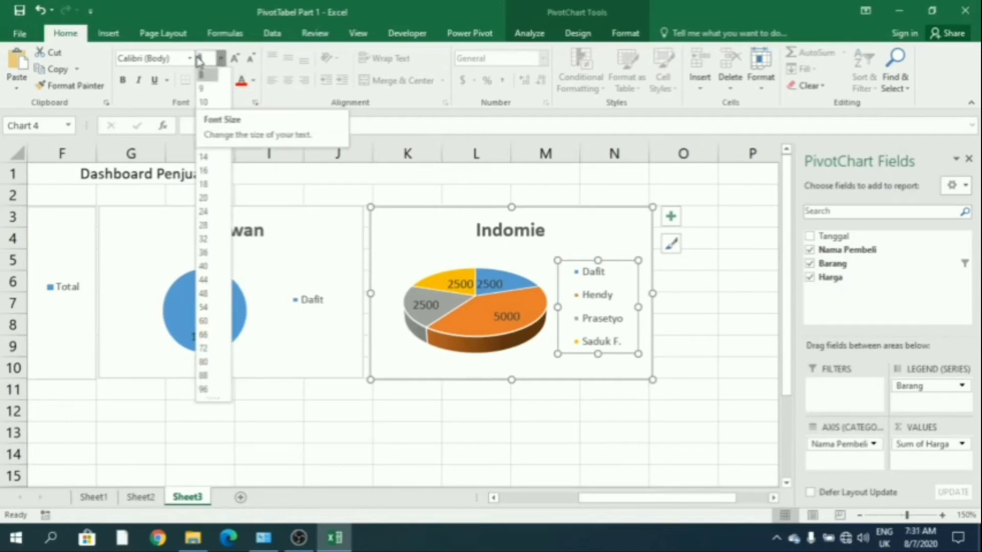
pyautogui.write('5')
pyautogui.press('Return')
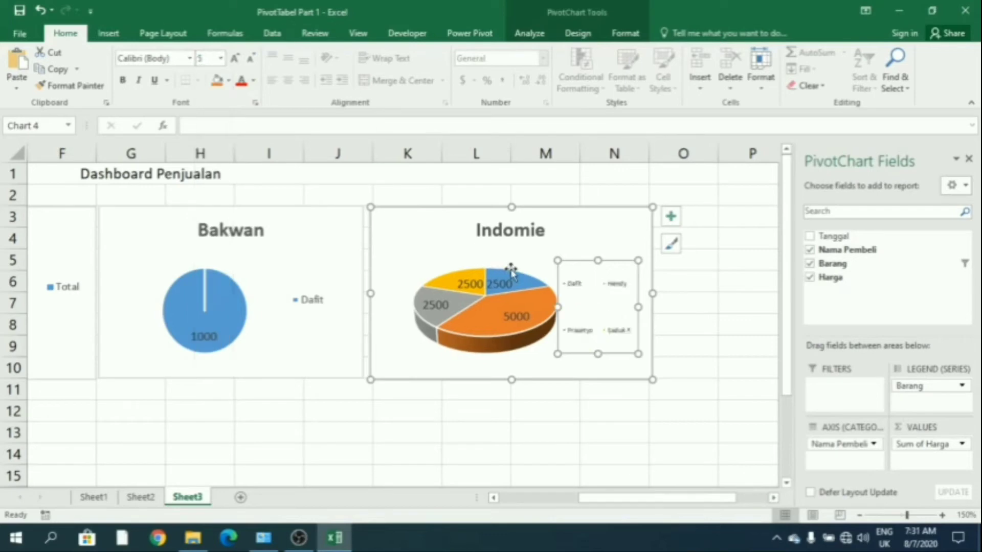
# Set the Indomie legend's font size to 7
pyautogui.click(220, 58)
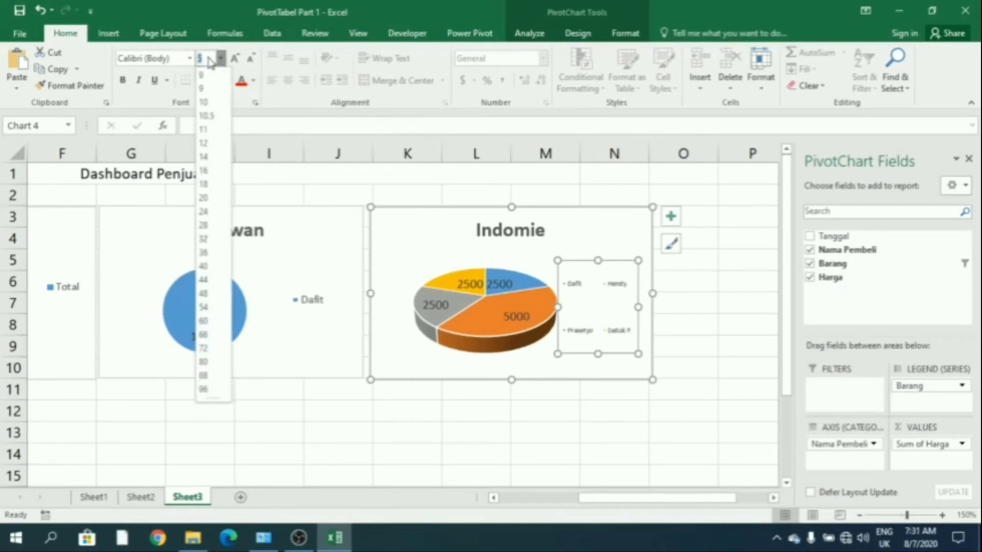
pyautogui.write('7')
pyautogui.press('Return')
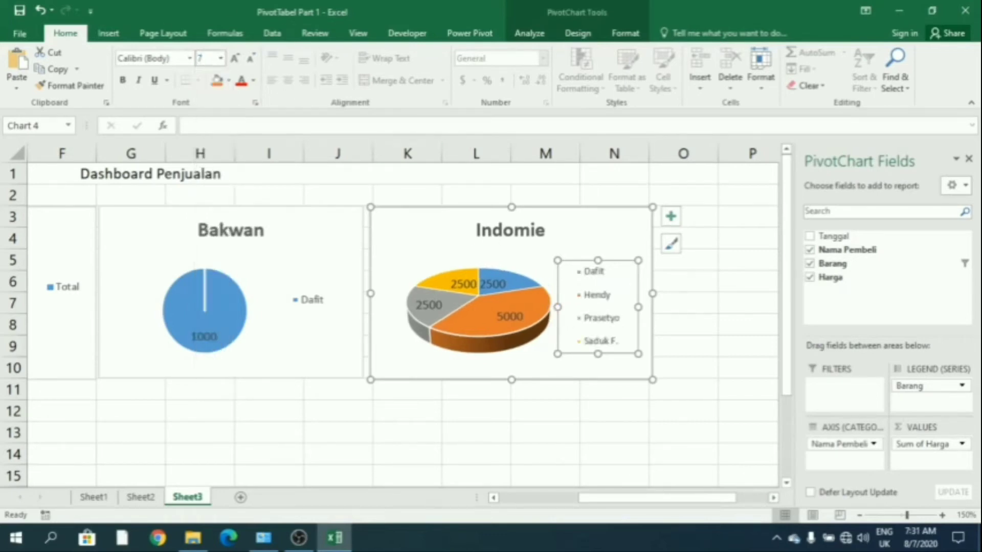
pyautogui.click(715, 365)
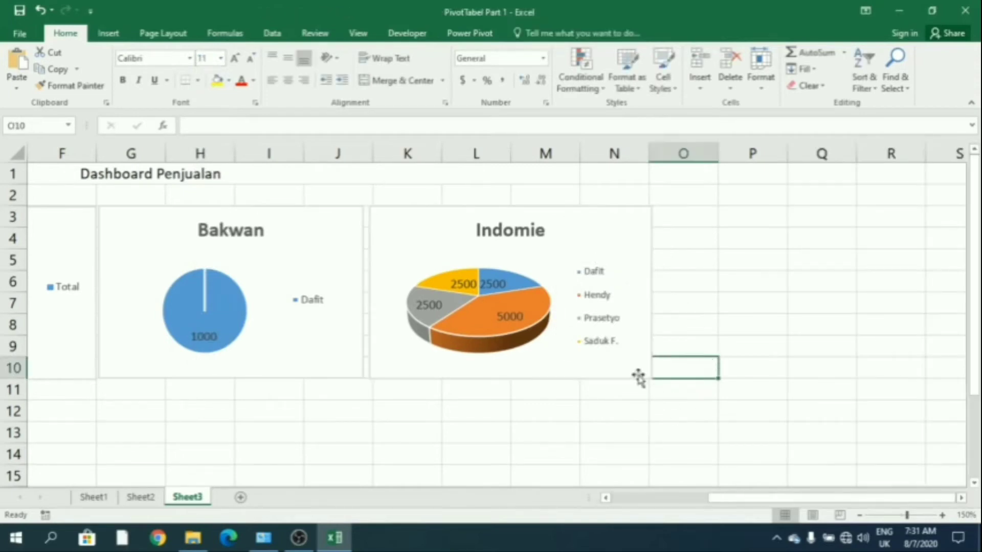
# Move the Indomie legend up slightly and nudge the whole chart closer to the Bakwan chart
pyautogui.click(612, 325)
pyautogui.moveTo(609, 262); pyautogui.dragTo(609, 250)
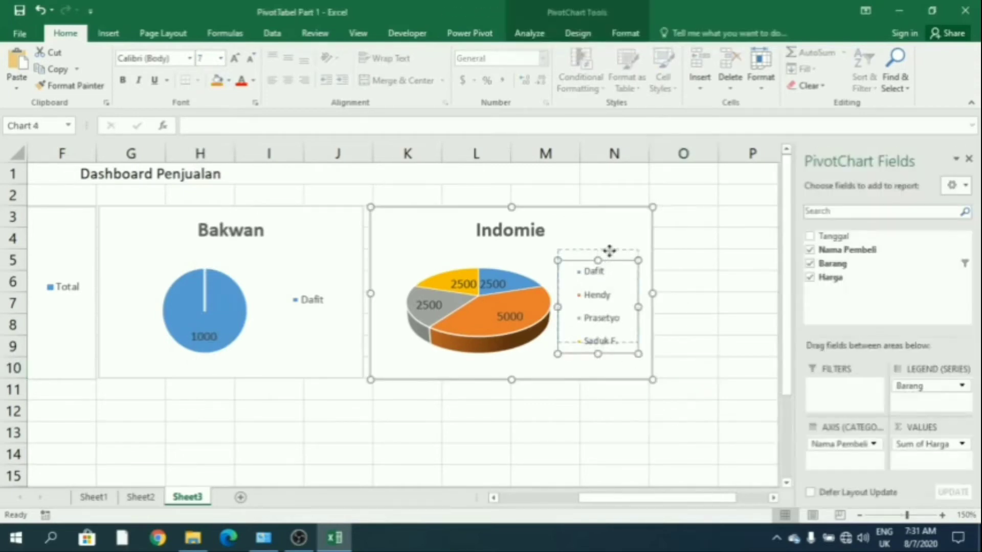
pyautogui.click(721, 299)
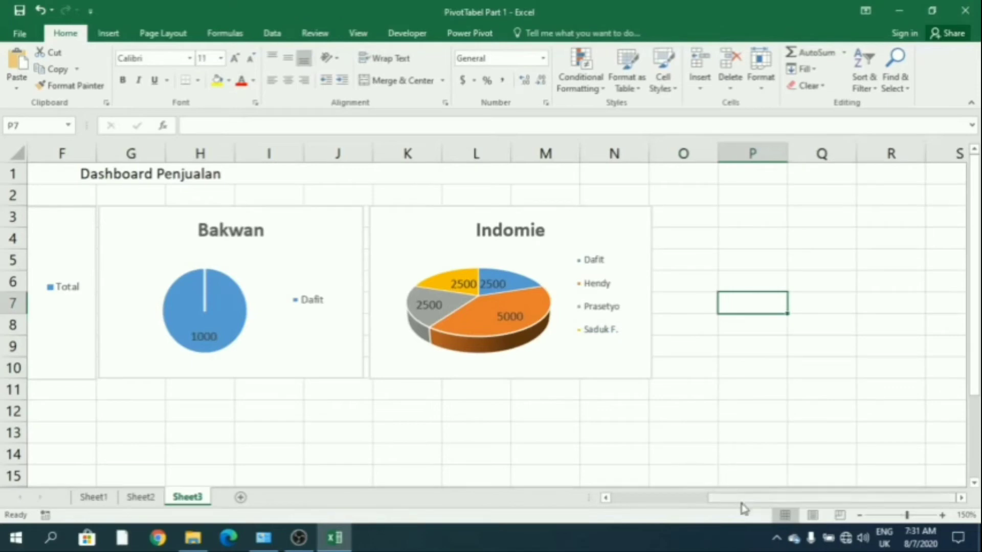
pyautogui.moveTo(398, 230); pyautogui.dragTo(395, 227)
pyautogui.click(416, 426)
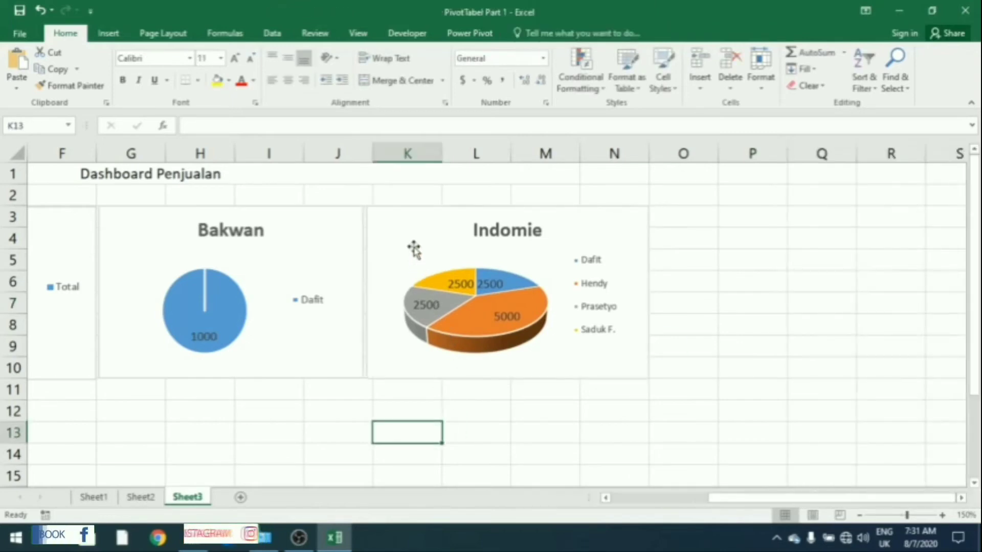
# Unmerge the Dashboard Penjualan title in row 1, with the selection extended to A1:N1
pyautogui.click(228, 176)
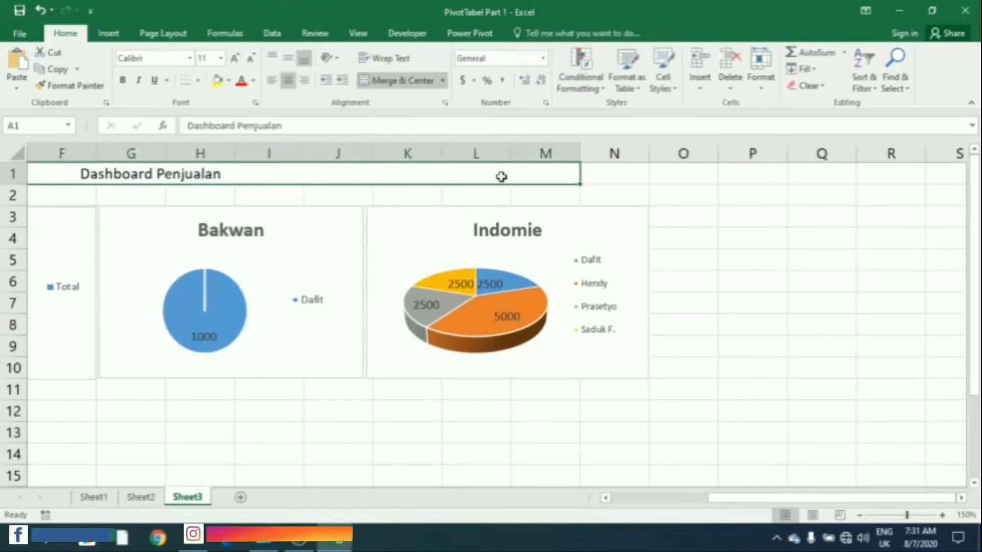
pyautogui.moveTo(501, 176); pyautogui.dragTo(589, 180)
pyautogui.click(401, 81)
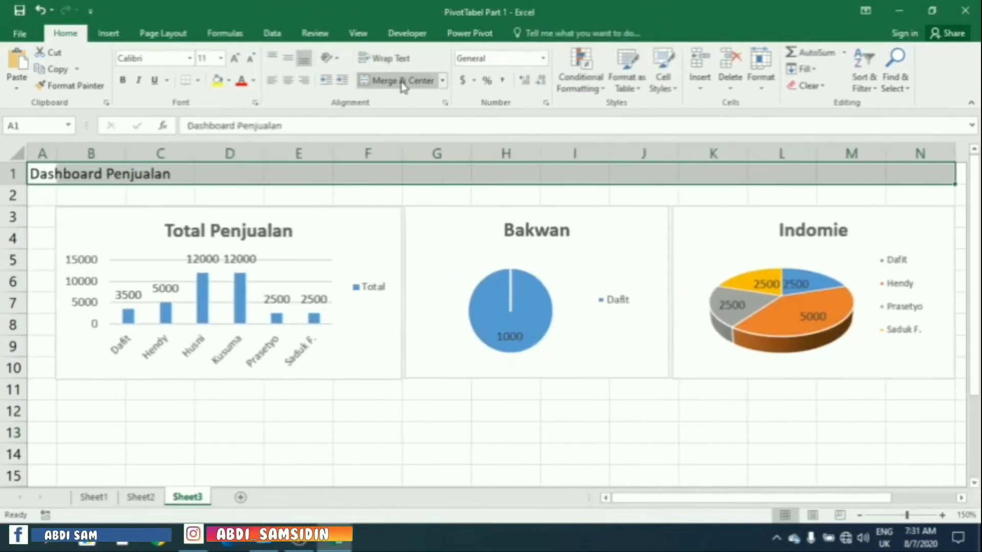
pyautogui.click(401, 81)
pyautogui.click(401, 81)
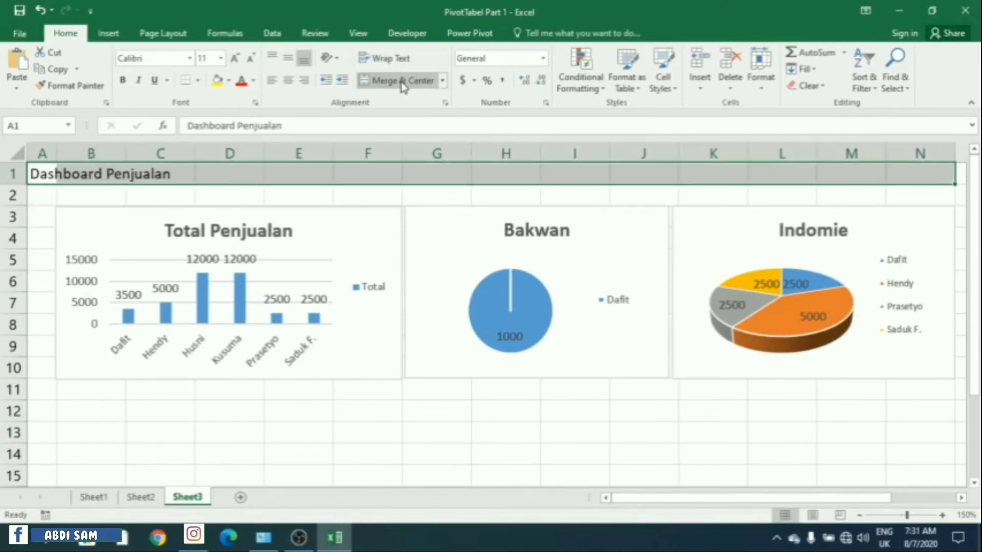
# Cut the Dashboard Penjualan title text out of A1 and paste it into B1
pyautogui.click(58, 176)
pyautogui.moveTo(293, 126); pyautogui.dragTo(175, 132)
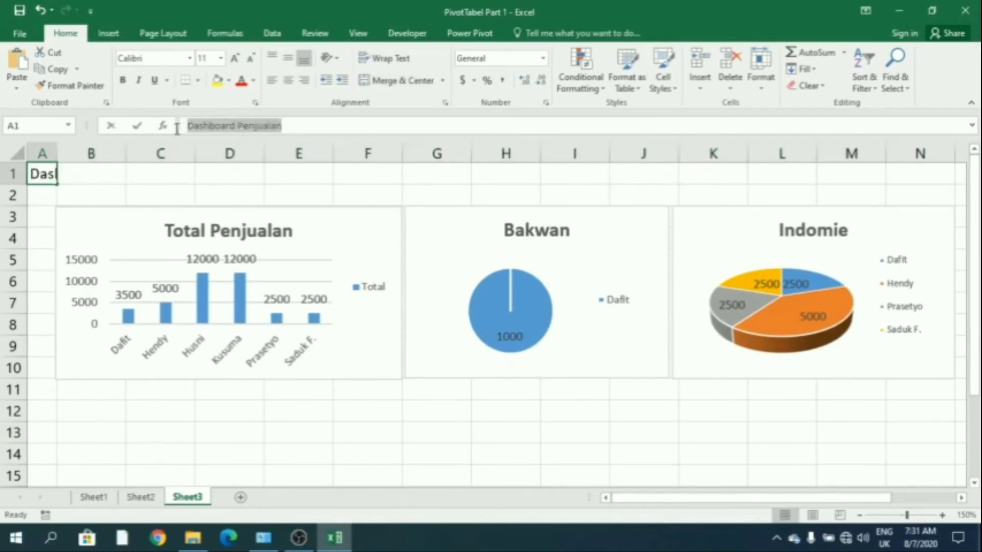
pyautogui.rightClick(46, 175)
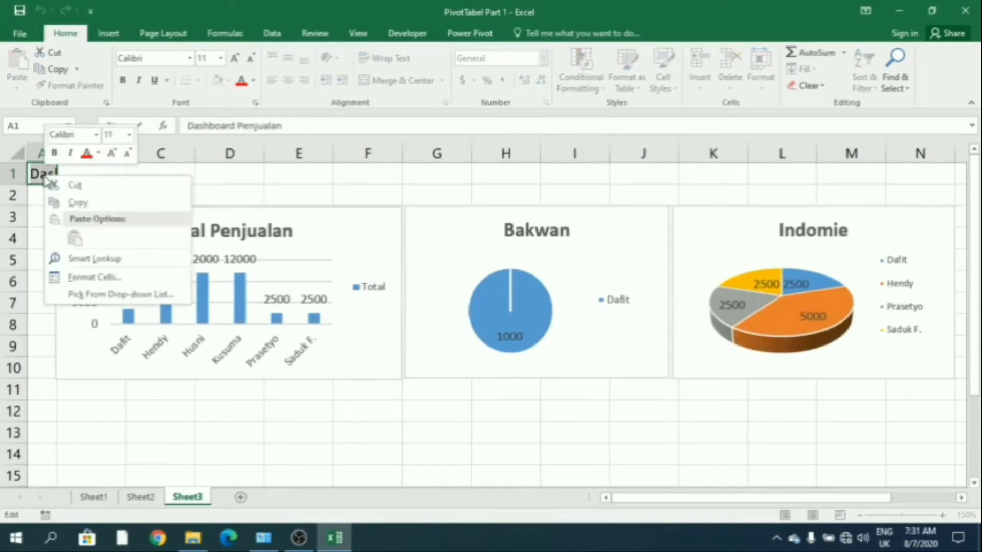
pyautogui.click(72, 185)
pyautogui.click(88, 176)
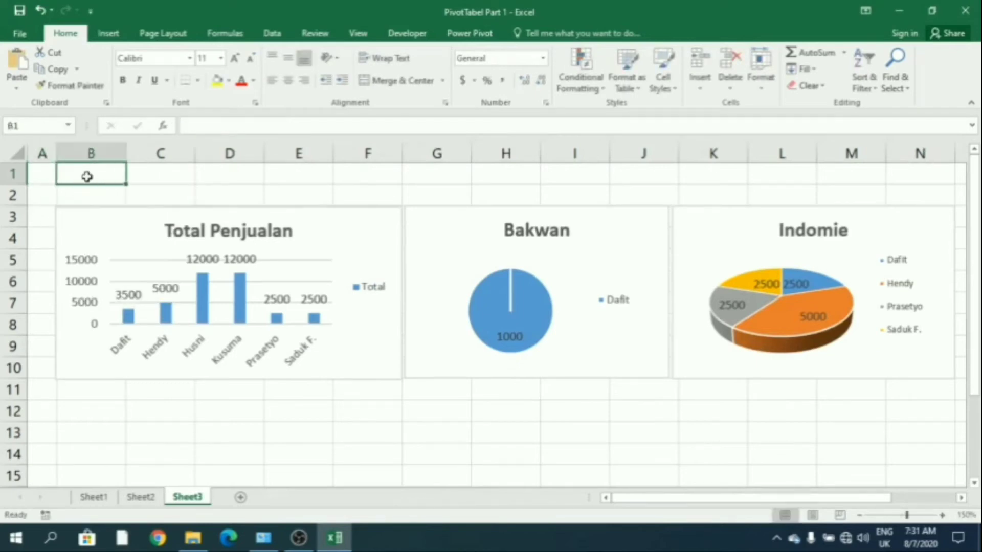
pyautogui.rightClick(88, 176)
pyautogui.click(117, 239)
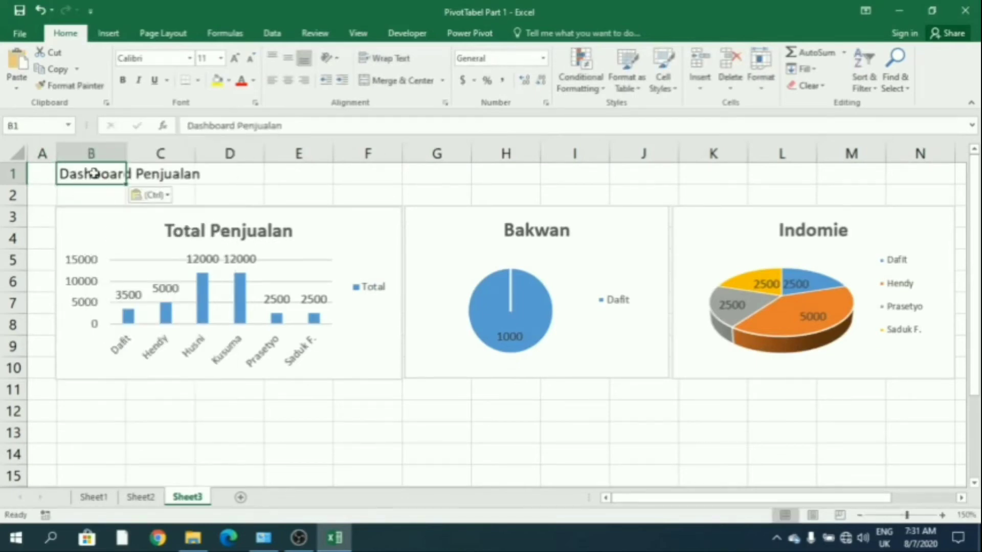
# Merge and center the Dashboard Penjualan title across B1:N1
pyautogui.moveTo(92, 174); pyautogui.dragTo(916, 174)
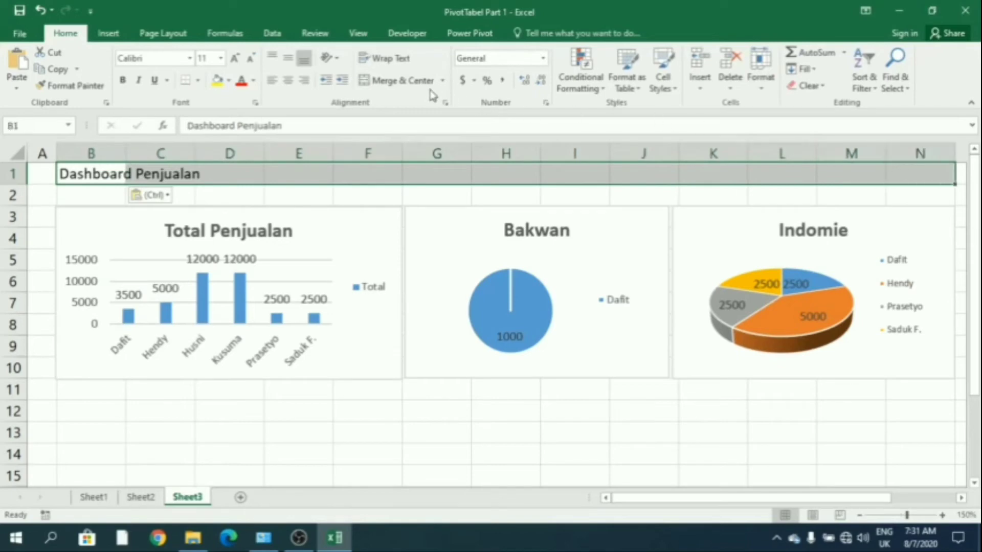
pyautogui.click(413, 84)
pyautogui.click(563, 434)
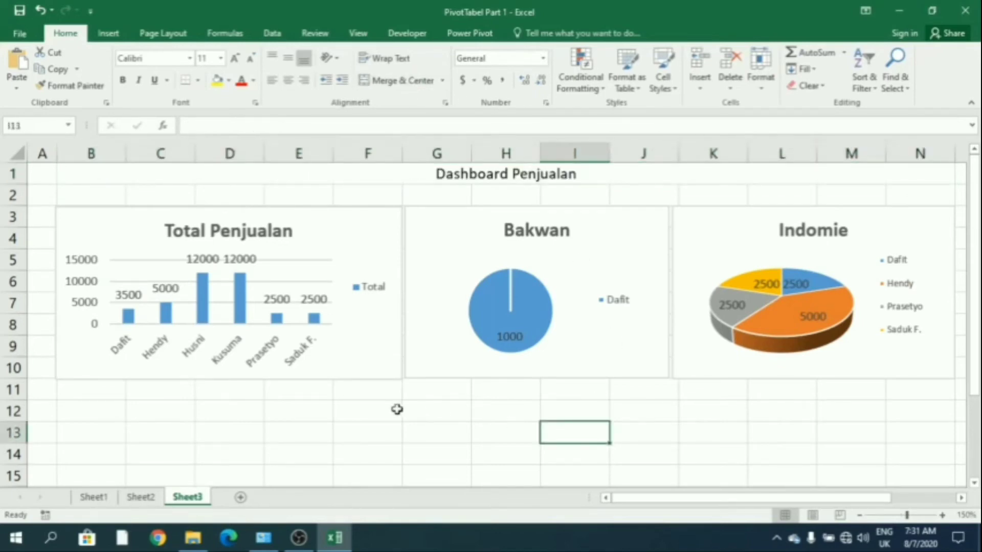
# Insert a standard Pie PivotChart from the whole Kopi Susu pivot table on Sheet2
pyautogui.scroll(-1, 397, 410)
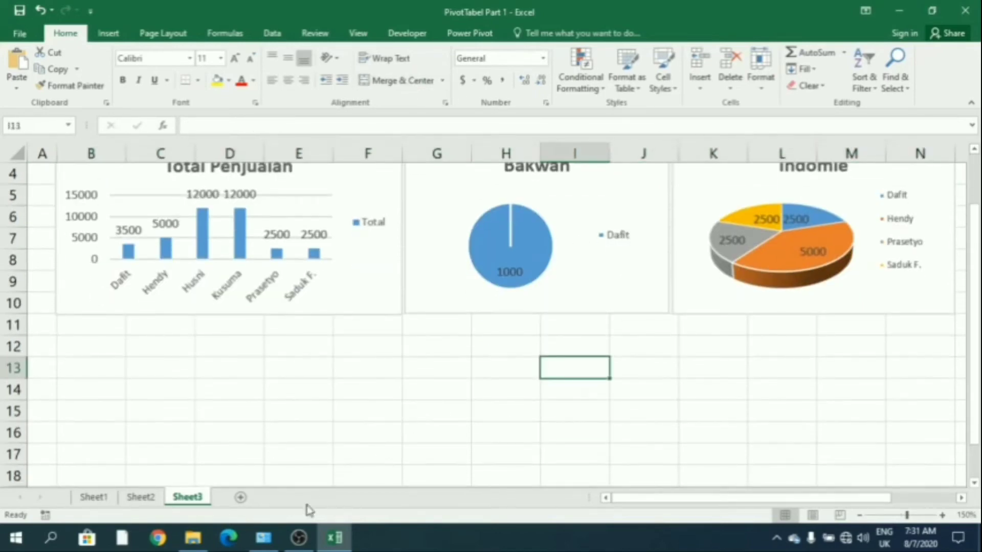
pyautogui.click(141, 497)
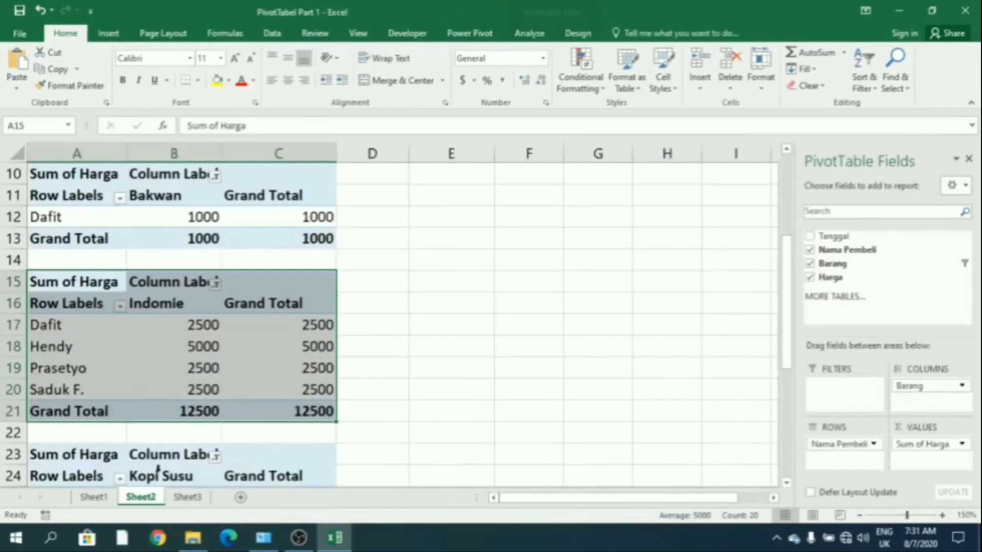
pyautogui.scroll(-3, 174, 391)
pyautogui.click(173, 305)
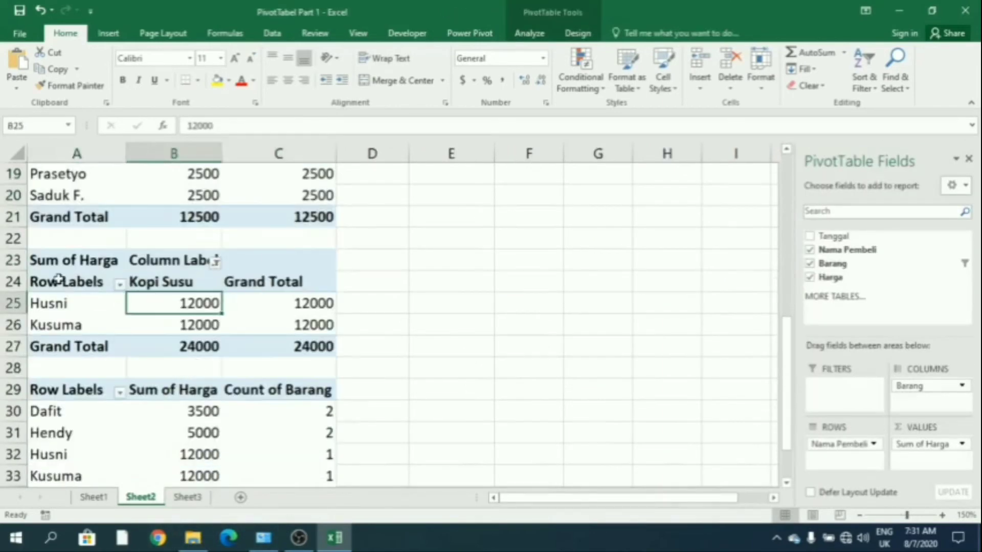
pyautogui.click(38, 260)
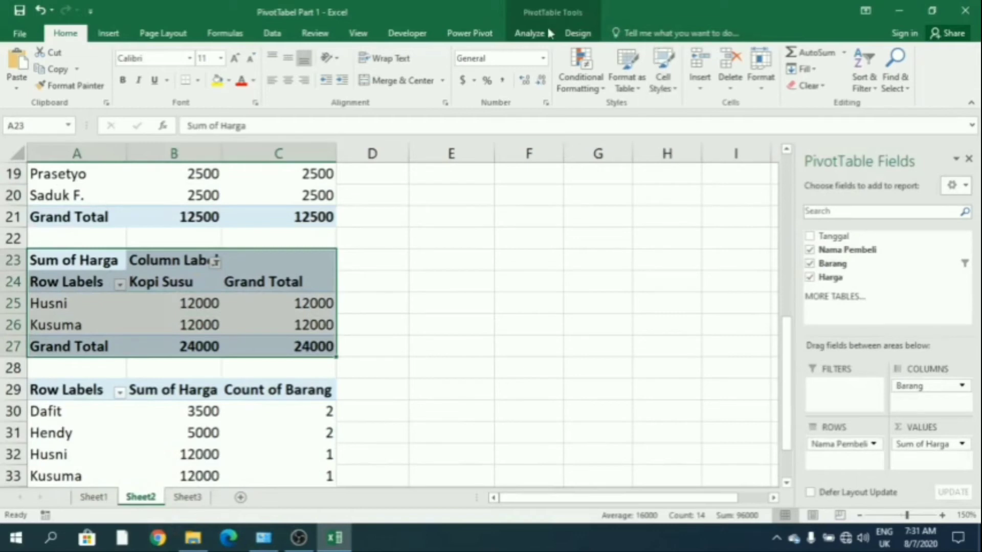
pyautogui.click(527, 35)
pyautogui.click(752, 69)
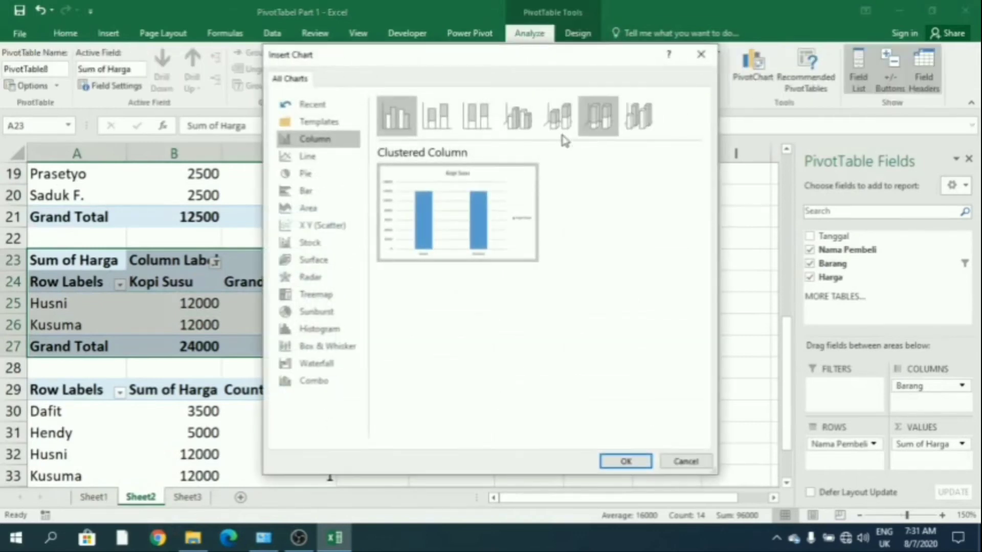
pyautogui.click(306, 175)
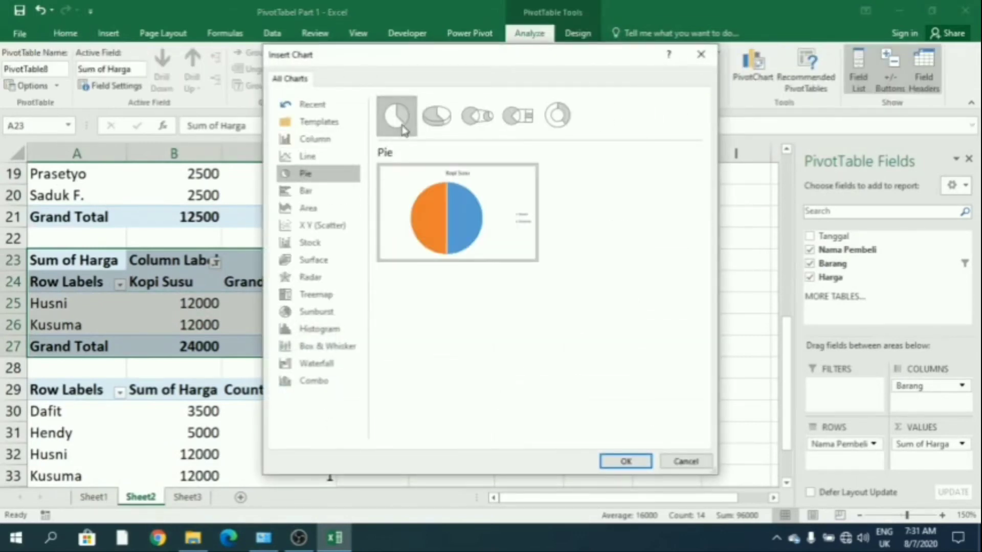
pyautogui.click(626, 462)
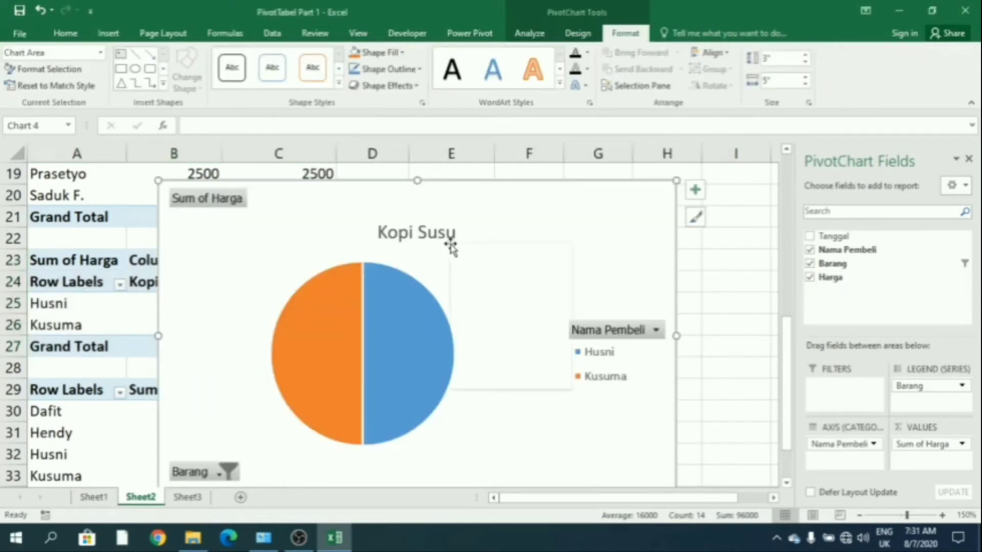
# Cut the Kopi Susu pie chart from Sheet2 and paste it at cell B12 on Sheet3
pyautogui.rightClick(451, 246)
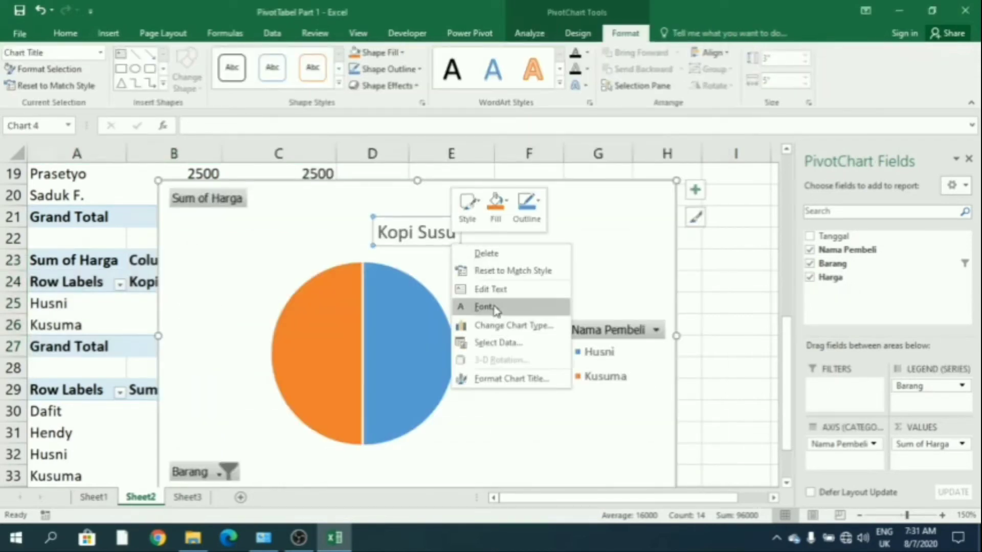
pyautogui.rightClick(314, 200)
pyautogui.click(334, 205)
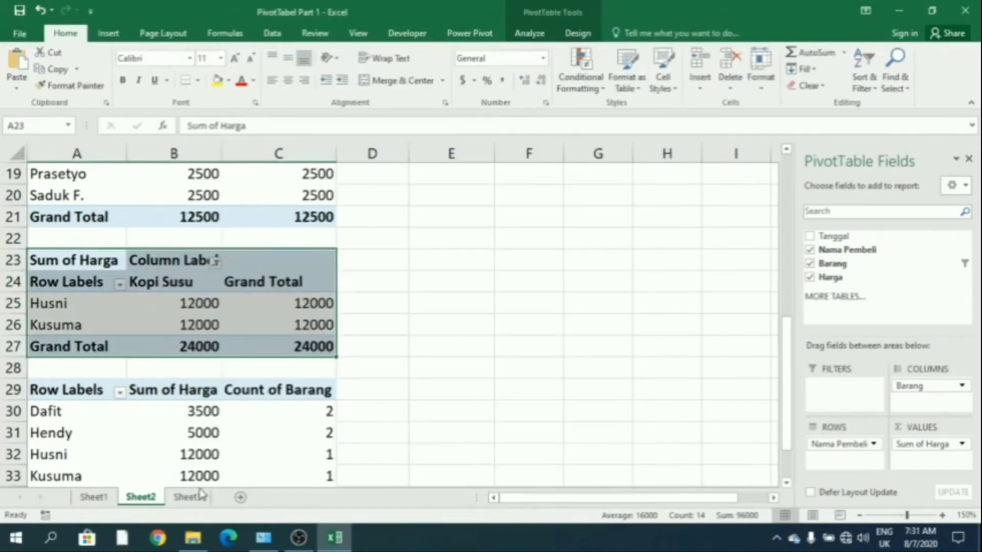
pyautogui.click(187, 497)
pyautogui.click(83, 345)
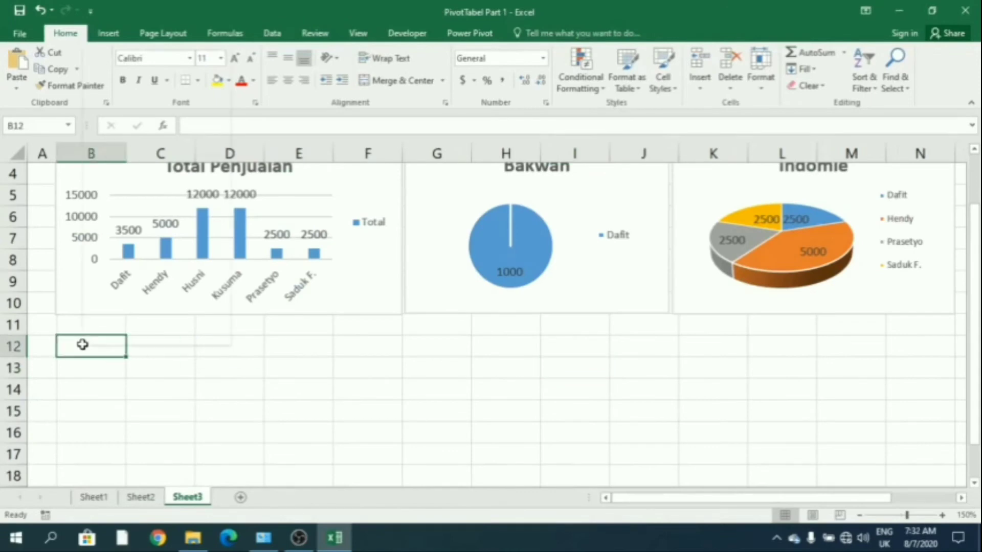
pyautogui.rightClick(83, 345)
pyautogui.click(103, 100)
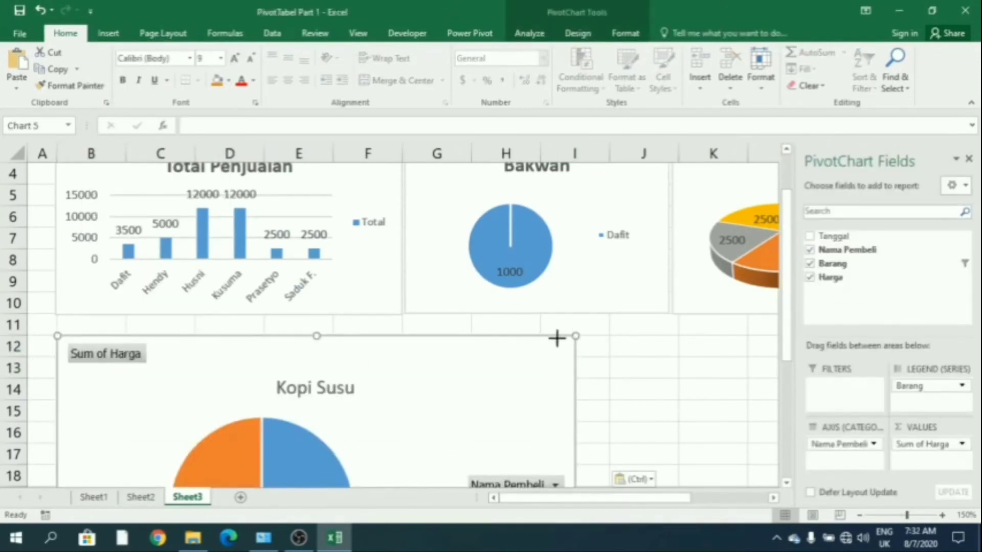
# Shrink the Kopi Susu chart and place it directly below the Total Penjualan chart, spanning about B11 to E18
pyautogui.moveTo(576, 335)
pyautogui.mouseDown()
pyautogui.moveTo(330, 388)
pyautogui.moveTo(300, 359)
pyautogui.moveTo(576, 336)
pyautogui.moveTo(583, 346)
pyautogui.mouseUp()
pyautogui.scroll(1, 583, 346)
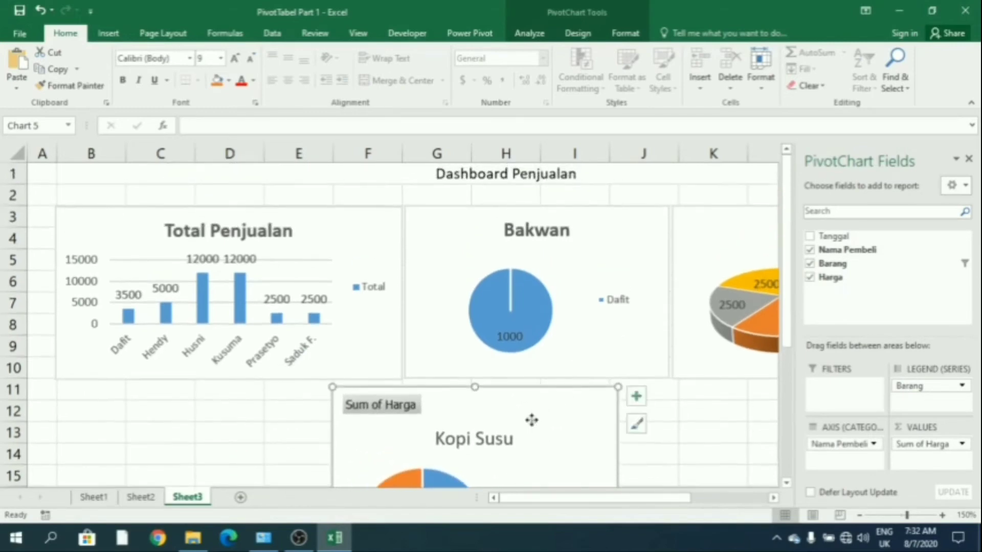
pyautogui.moveTo(532, 421); pyautogui.dragTo(606, 245)
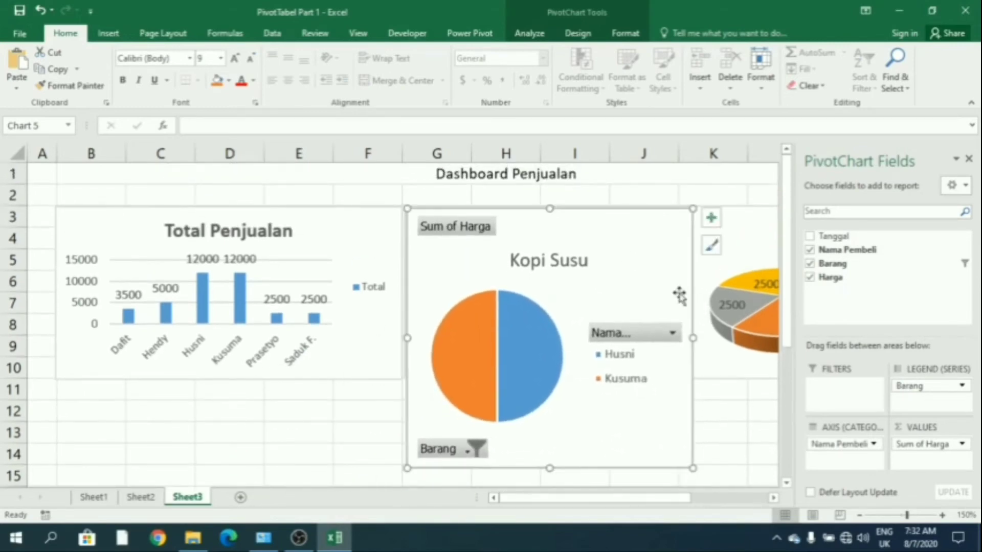
pyautogui.moveTo(693, 336); pyautogui.dragTo(667, 338)
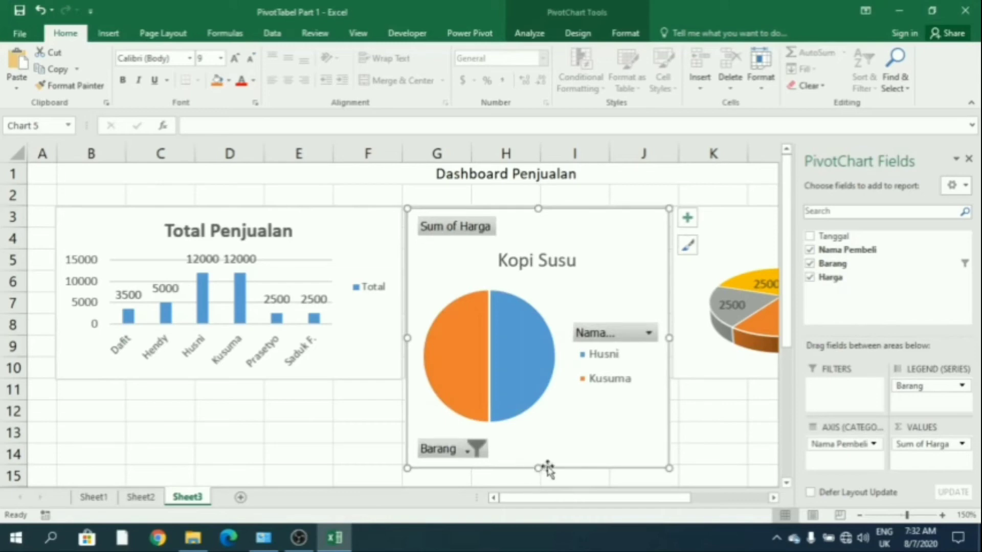
pyautogui.moveTo(538, 463); pyautogui.dragTo(530, 381)
pyautogui.moveTo(573, 288); pyautogui.dragTo(233, 452)
pyautogui.moveTo(791, 299); pyautogui.dragTo(776, 374)
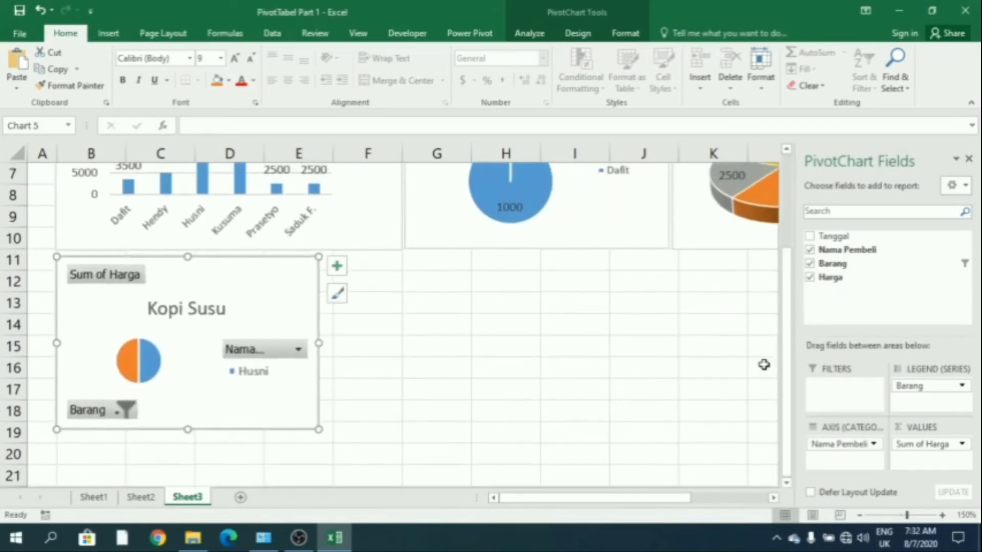
# Hide all field buttons on the Kopi Susu chart and add data labels to its pie slices
pyautogui.rightClick(113, 284)
pyautogui.click(164, 436)
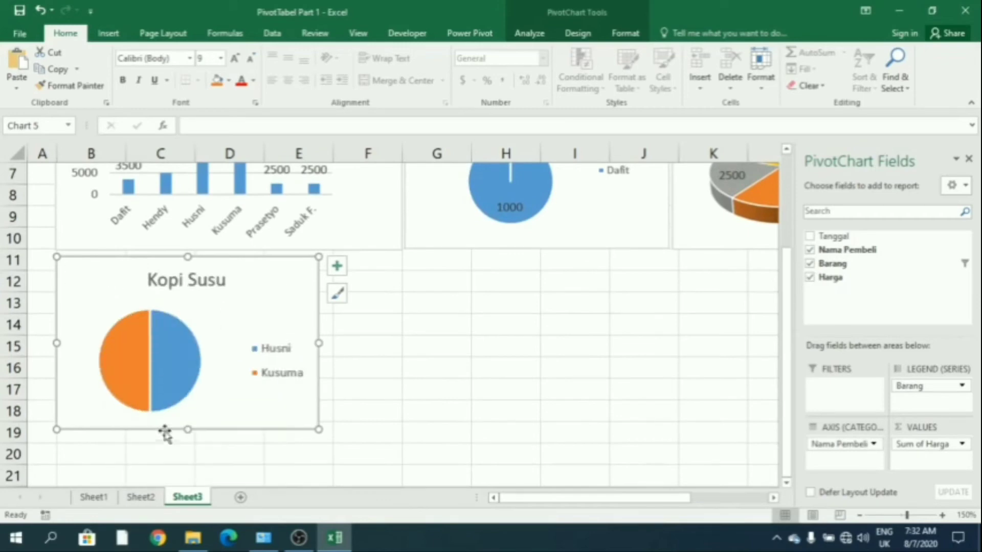
pyautogui.rightClick(186, 352)
pyautogui.click(229, 305)
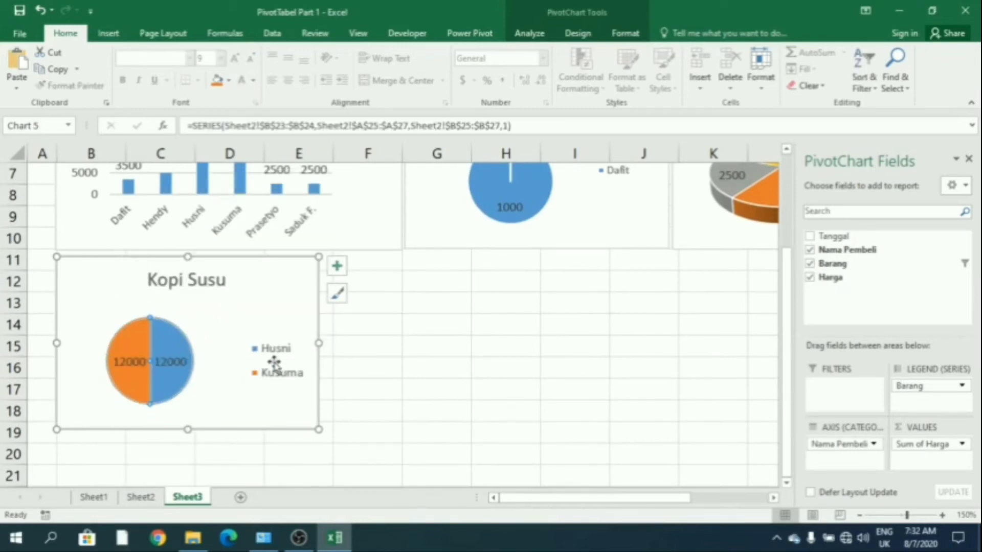
# Bold the Kopi Susu chart title, and set its legend to font size 8 placed closer to the pie
pyautogui.click(196, 279)
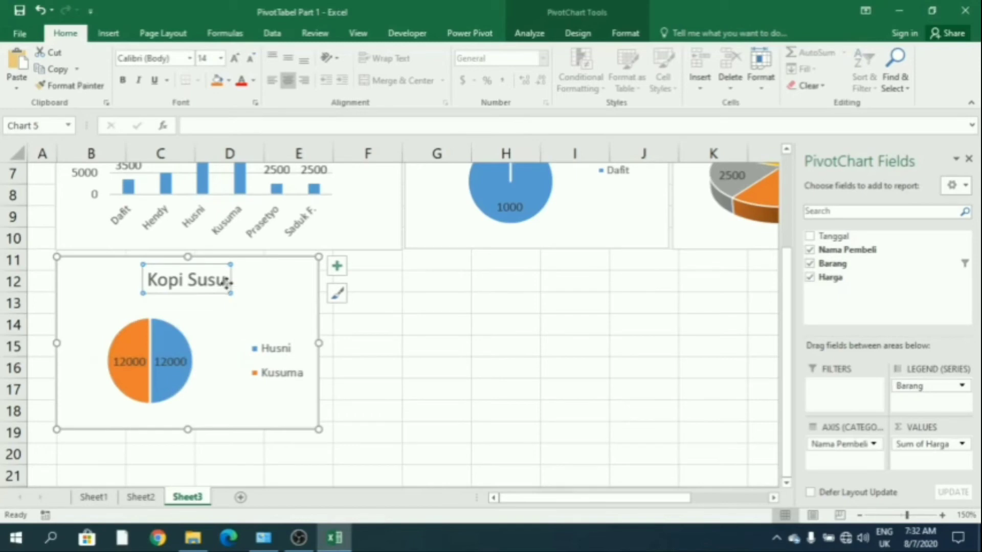
pyautogui.moveTo(227, 282)
pyautogui.mouseDown()
pyautogui.moveTo(220, 288)
pyautogui.moveTo(208, 268)
pyautogui.moveTo(145, 282)
pyautogui.mouseUp()
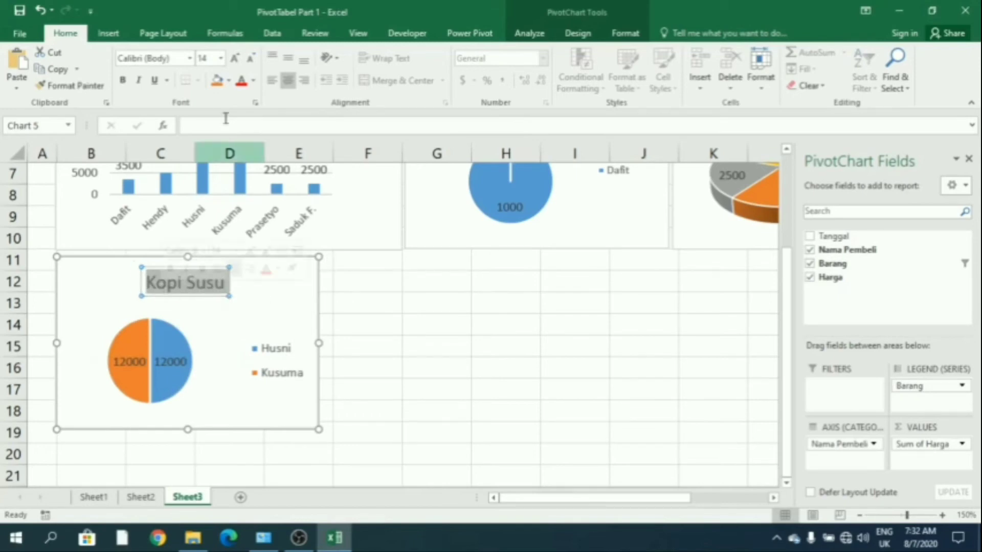
pyautogui.click(255, 352)
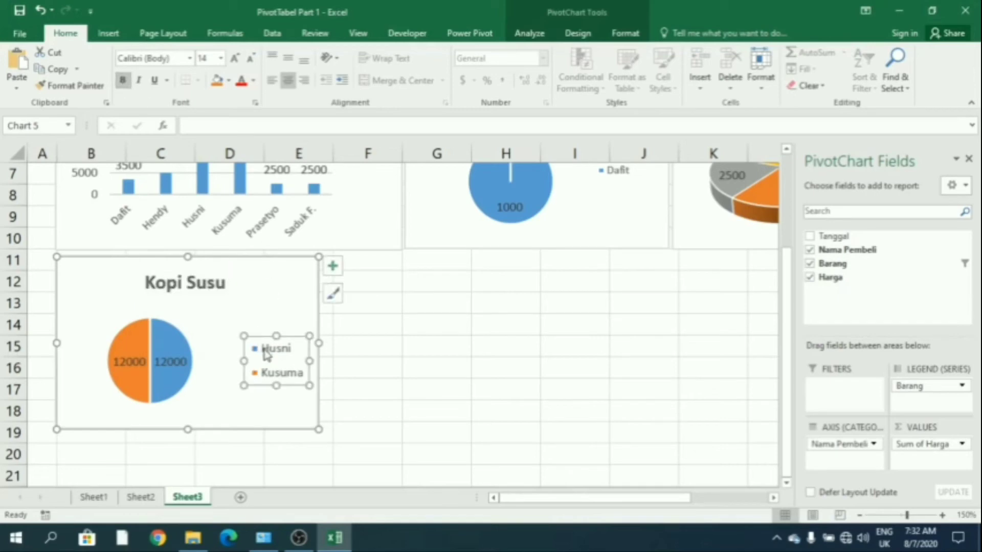
pyautogui.click(221, 57)
pyautogui.click(213, 77)
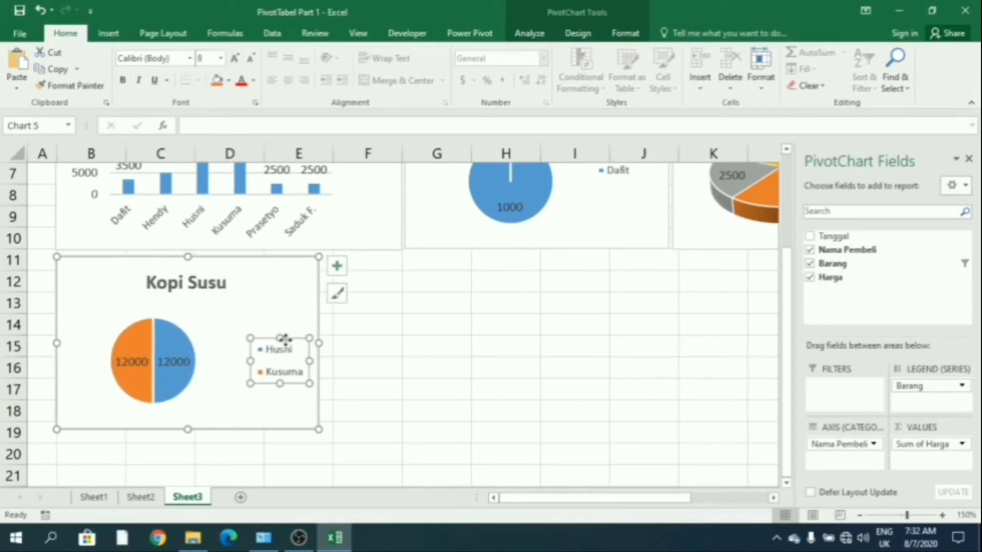
pyautogui.moveTo(268, 327); pyautogui.dragTo(268, 327)
pyautogui.click(381, 373)
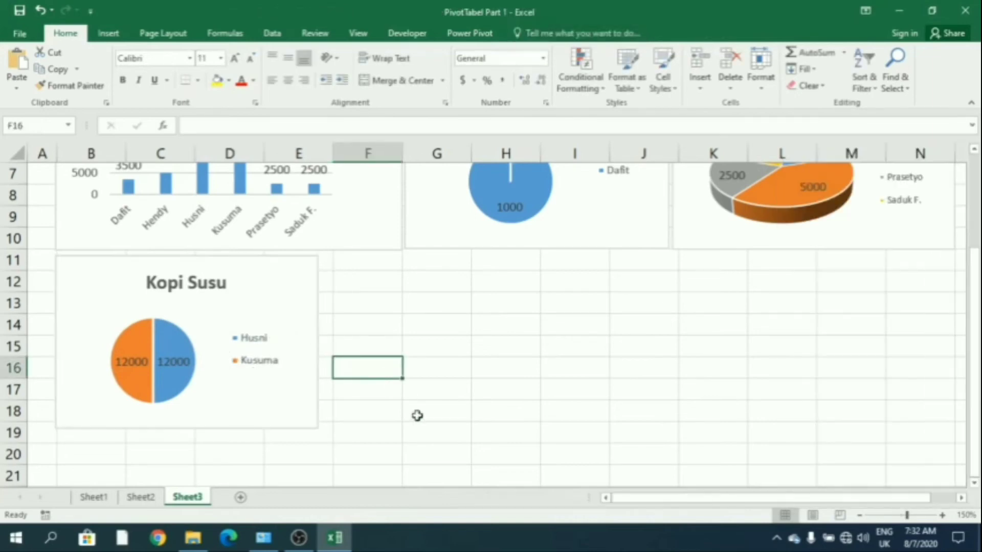
# Insert a Combo PivotChart from the pivot table at A29:C36 on Sheet2, with Count of Barang as a Line on the secondary axis
pyautogui.scroll(2, 443, 420)
pyautogui.scroll(-3, 444, 421)
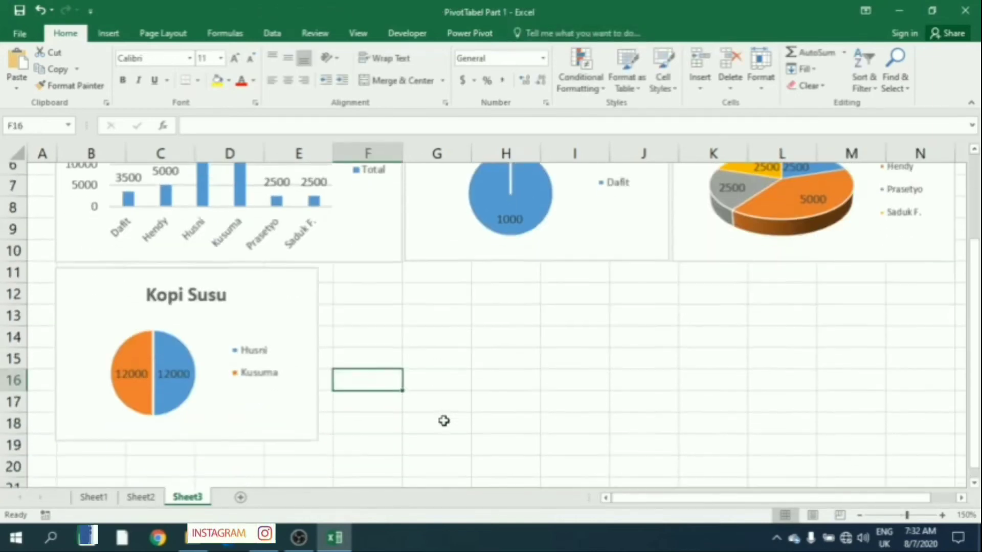
pyautogui.click(140, 497)
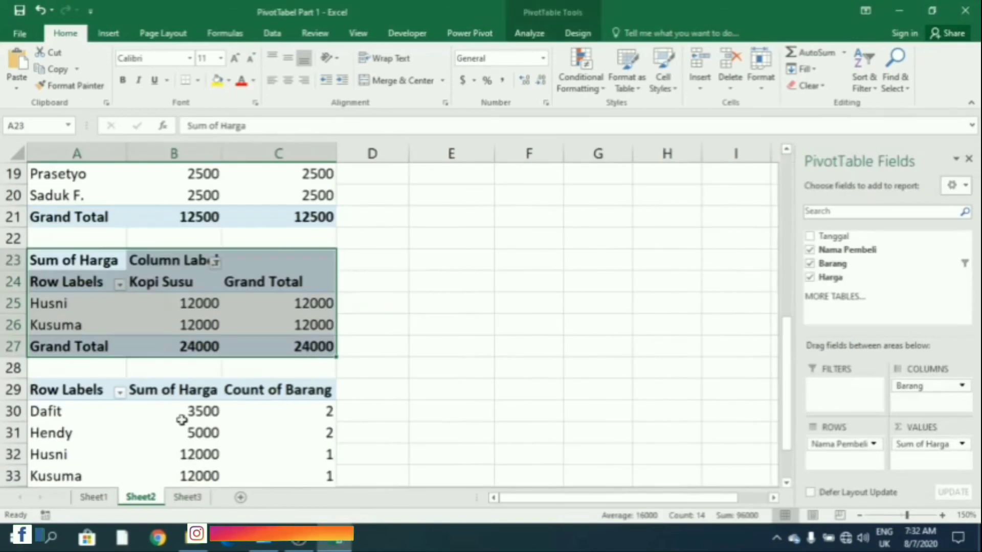
pyautogui.scroll(-2, 190, 409)
pyautogui.moveTo(56, 260); pyautogui.dragTo(309, 411)
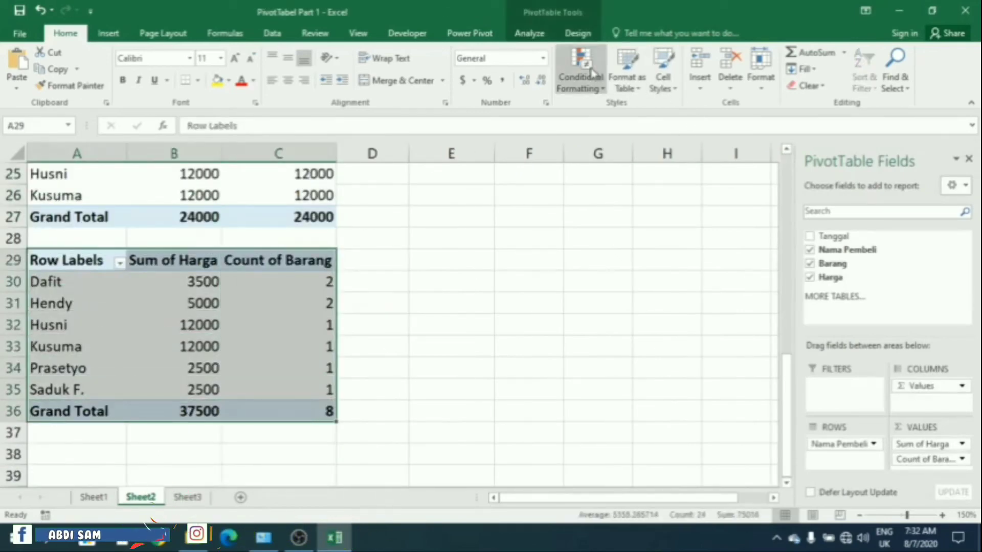
pyautogui.click(536, 35)
pyautogui.click(747, 74)
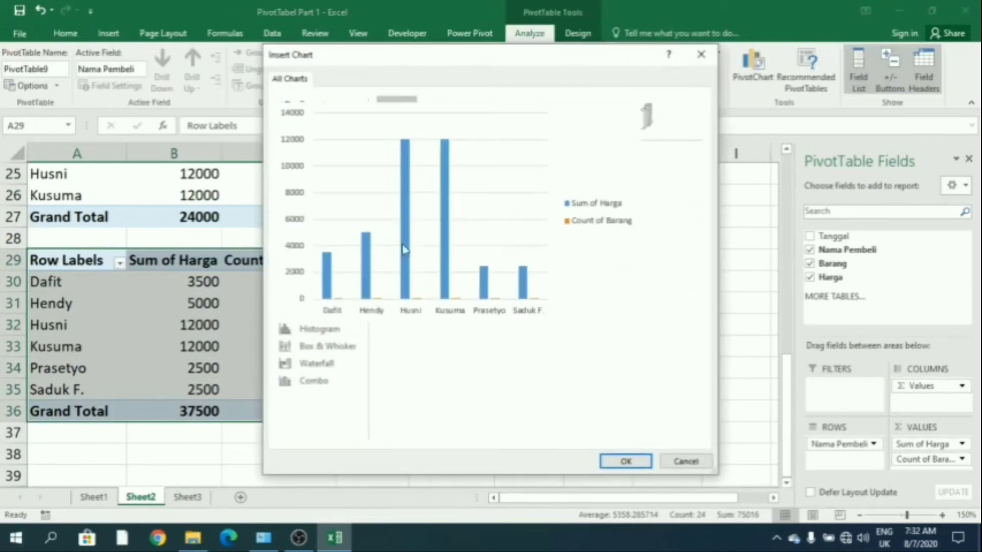
pyautogui.click(321, 380)
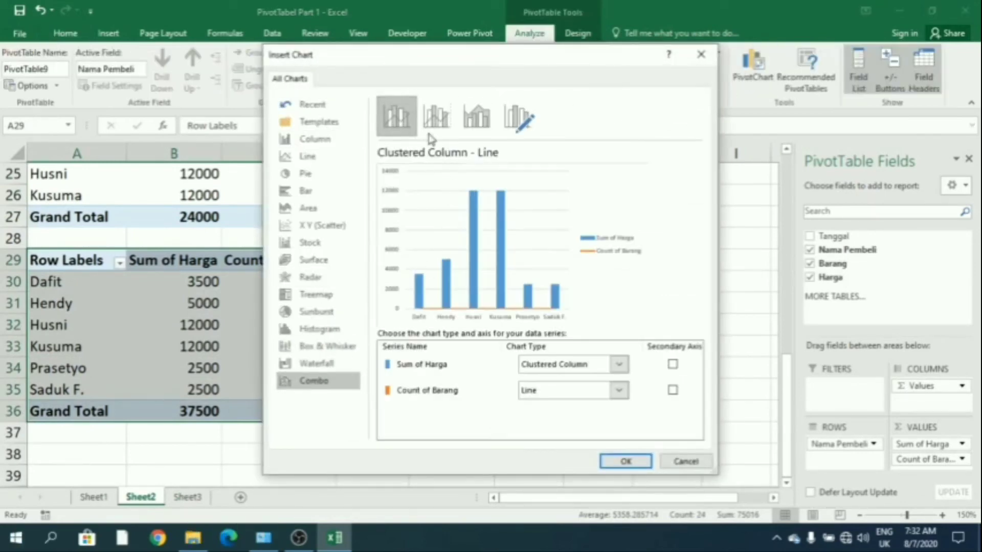
pyautogui.click(673, 391)
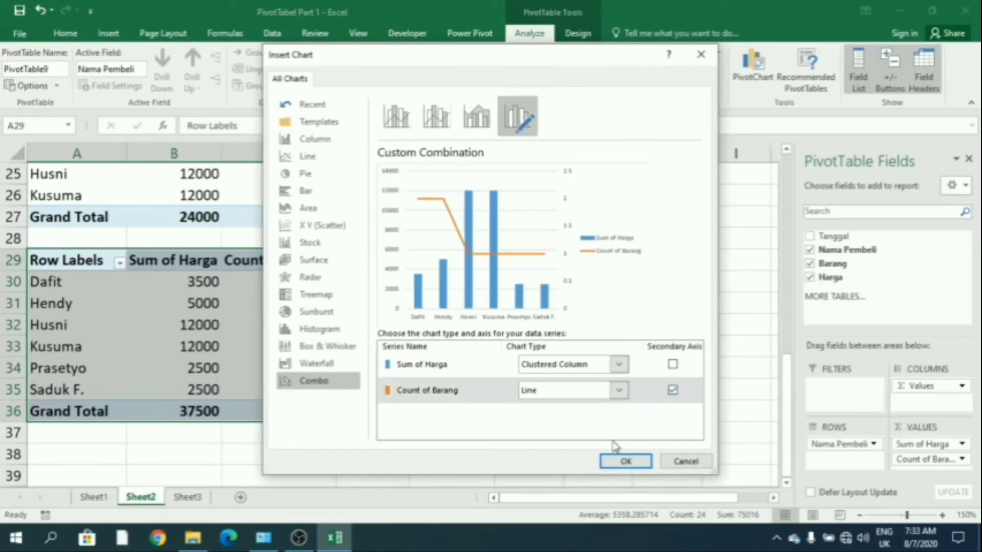
pyautogui.click(624, 461)
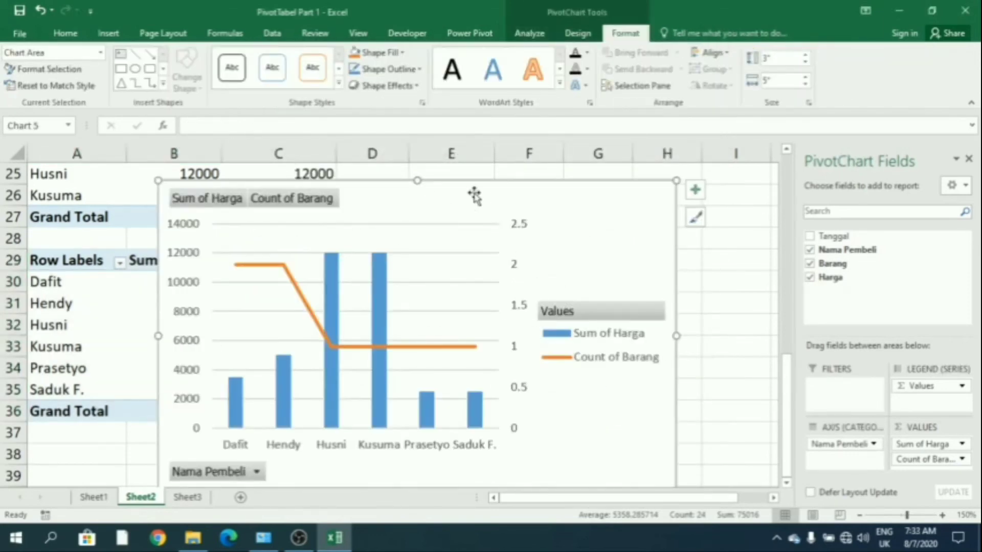
# Cut the combo chart from Sheet2 and paste it at cell F12 on Sheet3
pyautogui.rightClick(420, 181)
pyautogui.click(389, 209)
pyautogui.rightClick(389, 209)
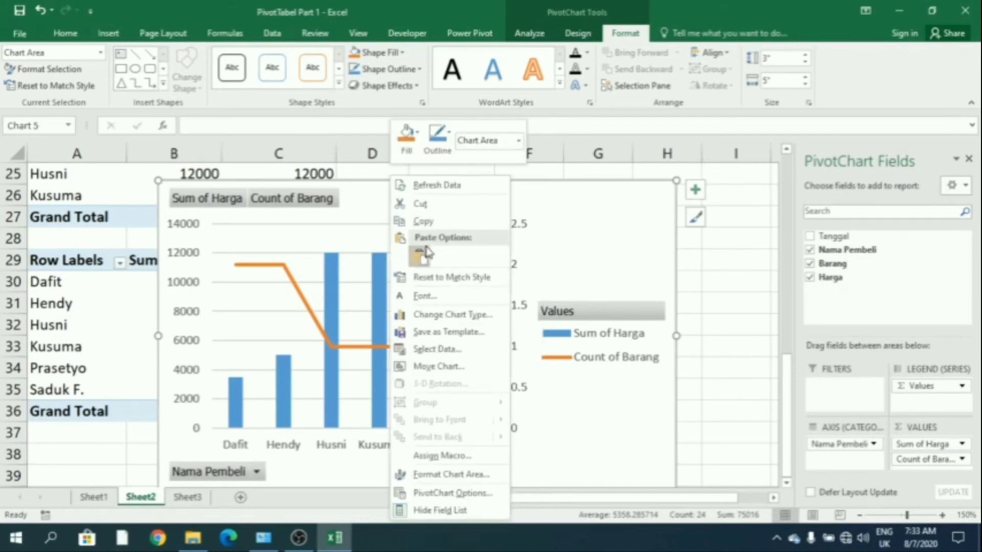
pyautogui.click(449, 204)
pyautogui.click(198, 501)
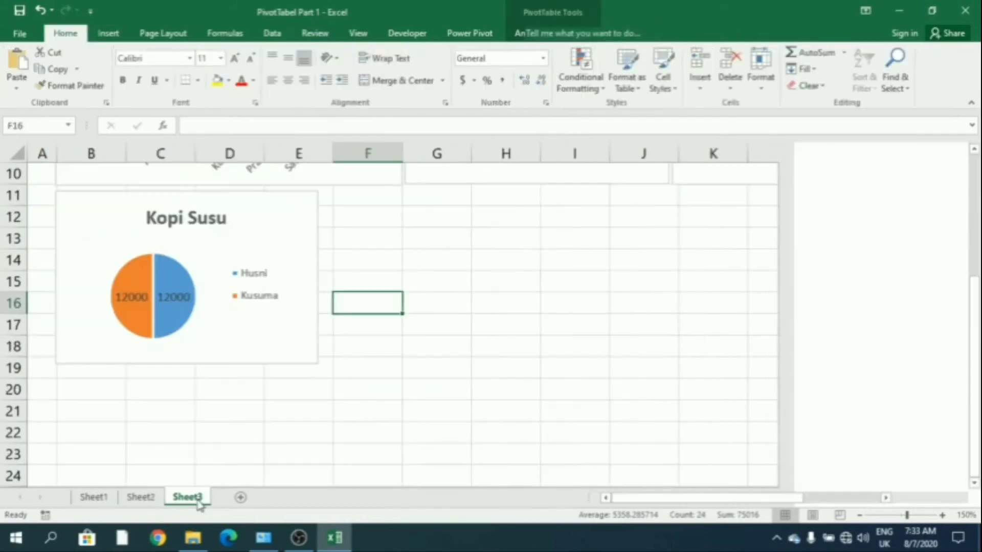
pyautogui.rightClick(350, 214)
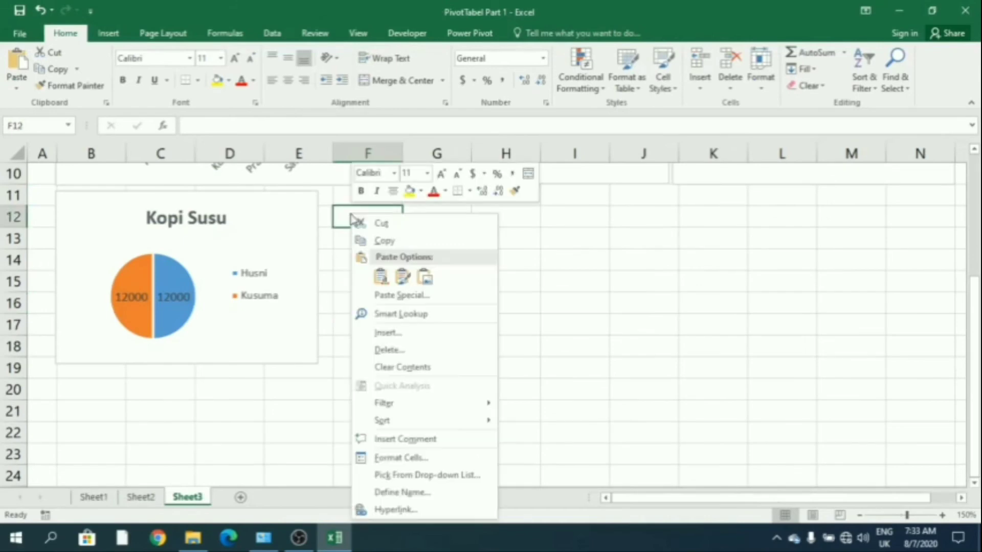
pyautogui.click(381, 279)
pyautogui.click(414, 276)
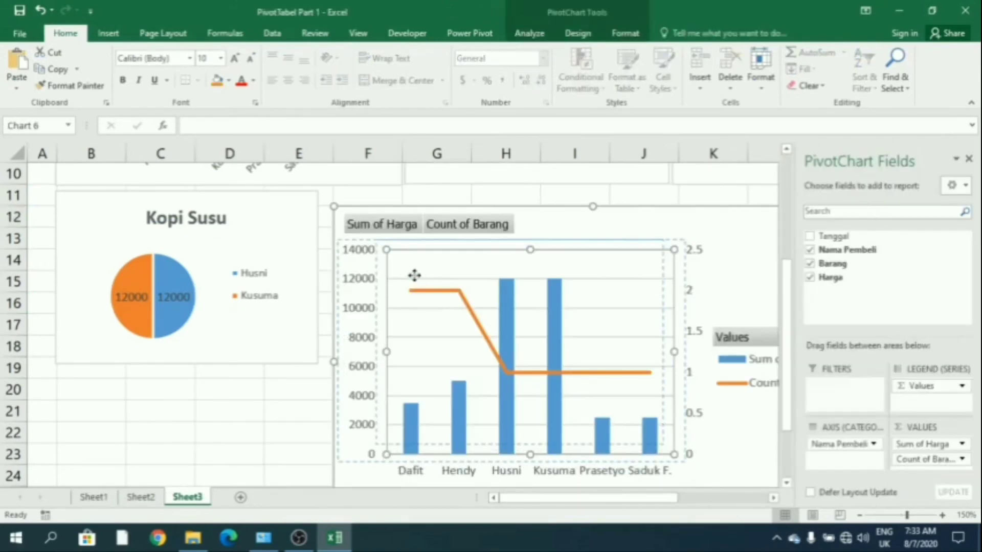
pyautogui.moveTo(436, 269); pyautogui.dragTo(440, 268)
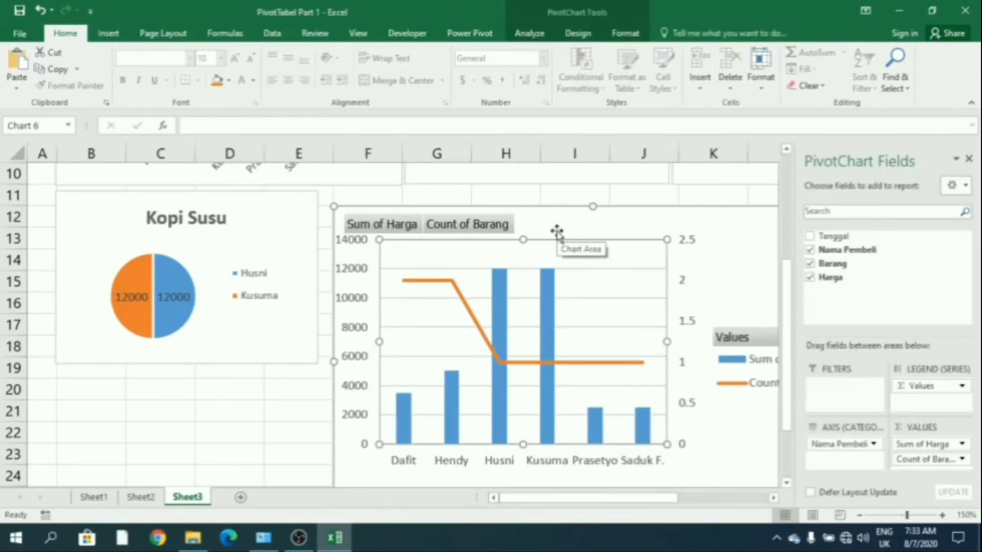
pyautogui.click(40, 11)
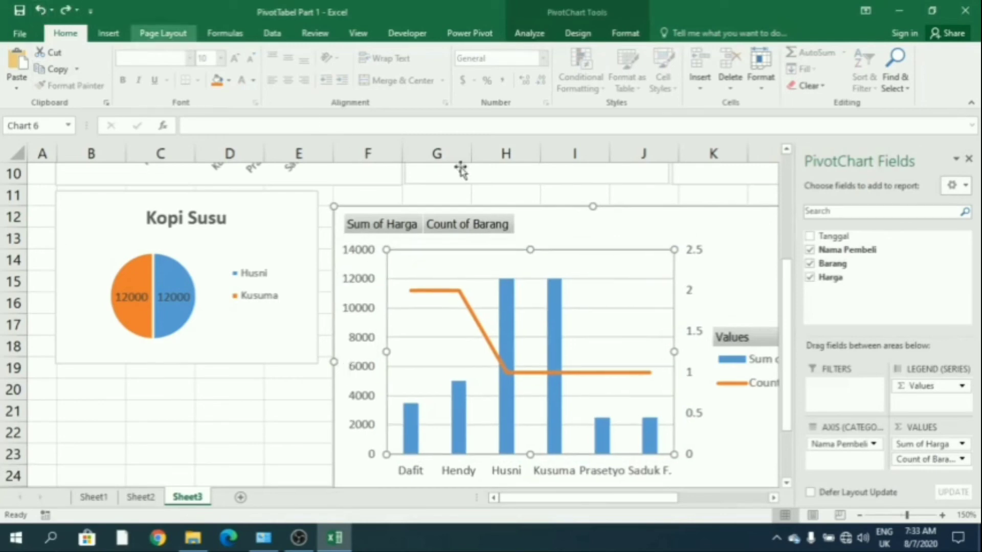
# Move the combo chart beside the Kopi Susu chart, and resize it to match that chart's height and extend through column N
pyautogui.moveTo(569, 218); pyautogui.dragTo(557, 202)
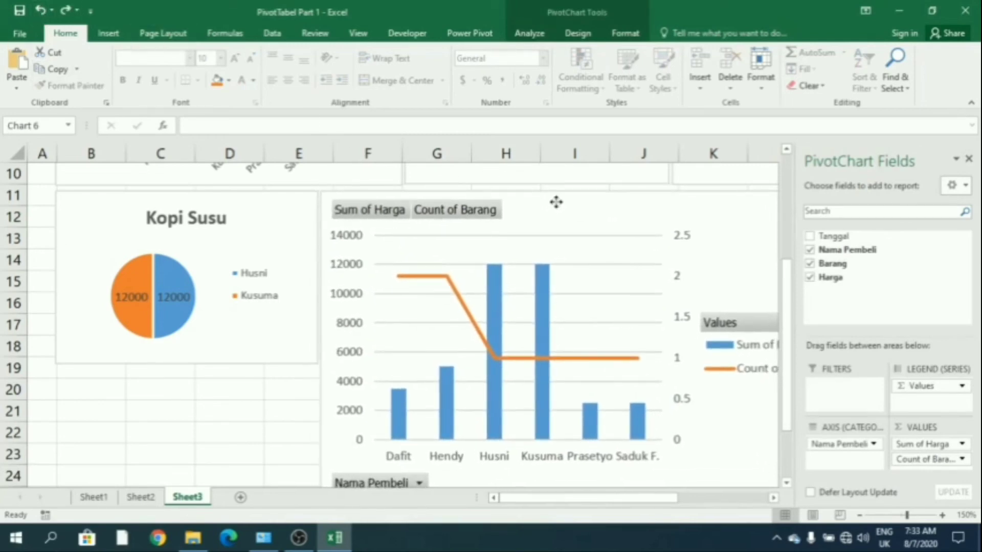
pyautogui.moveTo(791, 406); pyautogui.dragTo(789, 431)
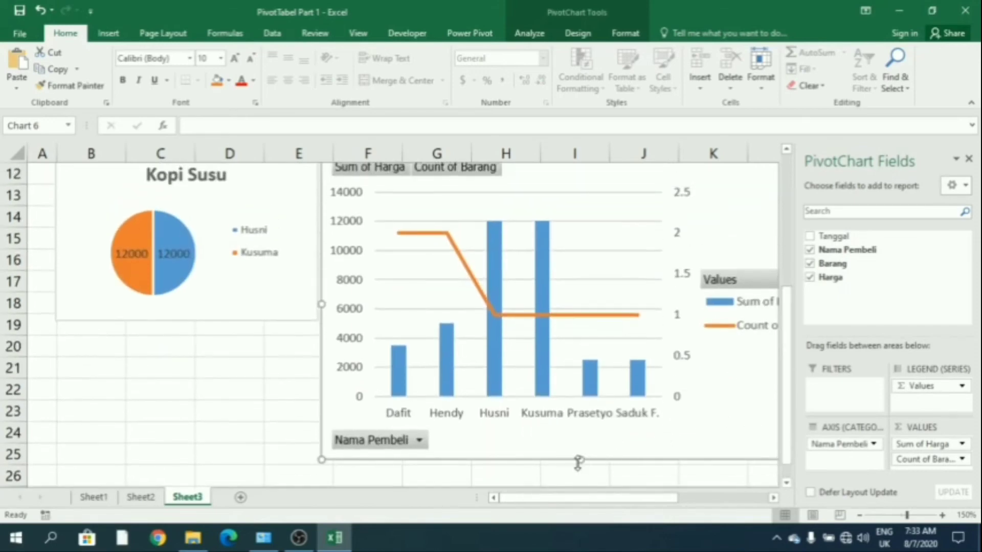
pyautogui.moveTo(578, 462); pyautogui.dragTo(557, 321)
pyautogui.moveTo(586, 499); pyautogui.dragTo(708, 516)
pyautogui.scroll(3, 559, 397)
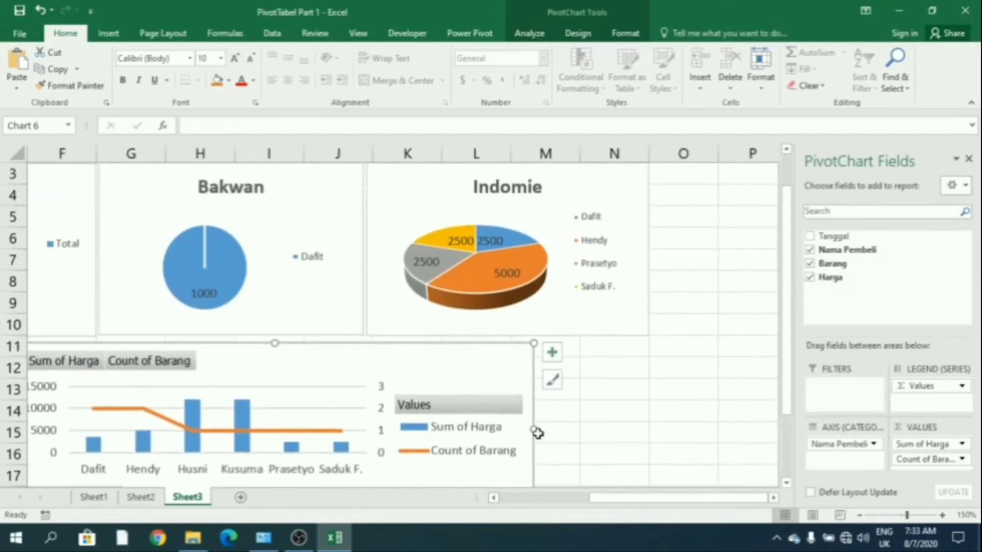
pyautogui.moveTo(535, 432); pyautogui.dragTo(648, 444)
pyautogui.scroll(-1, 573, 432)
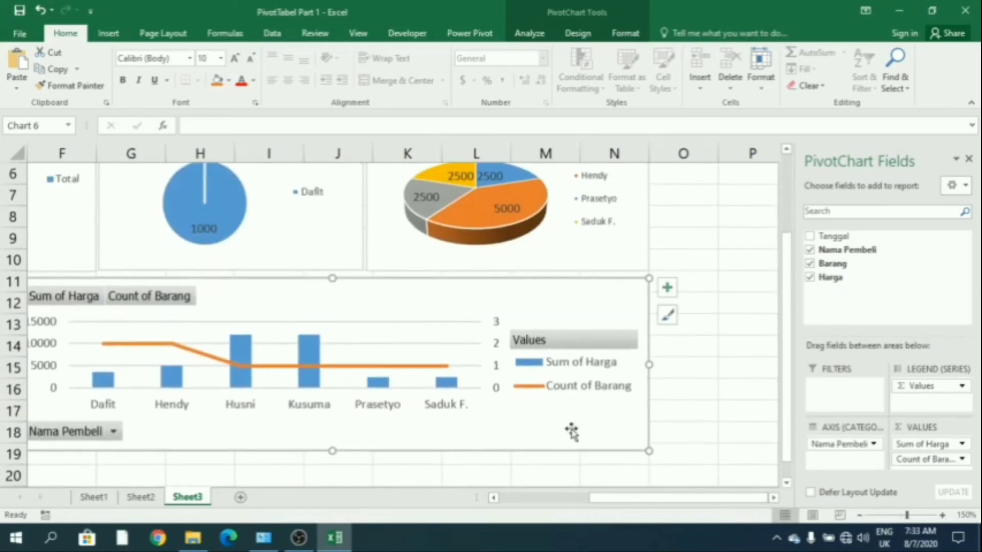
# Hide all field buttons on the combo chart and add data labels to its Count of Barang line and Sum of Harga columns
pyautogui.rightClick(170, 299)
pyautogui.click(229, 464)
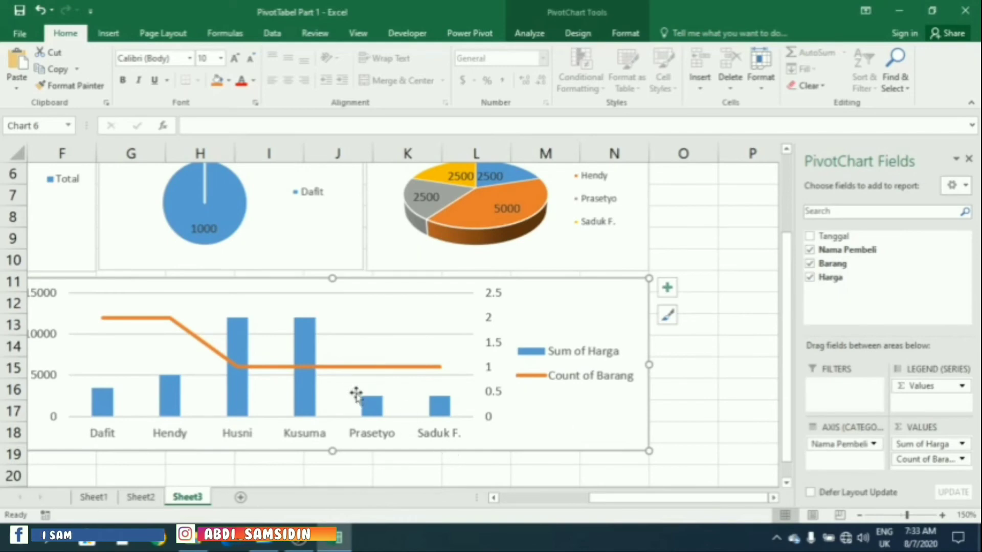
pyautogui.click(320, 367)
pyautogui.rightClick(320, 367)
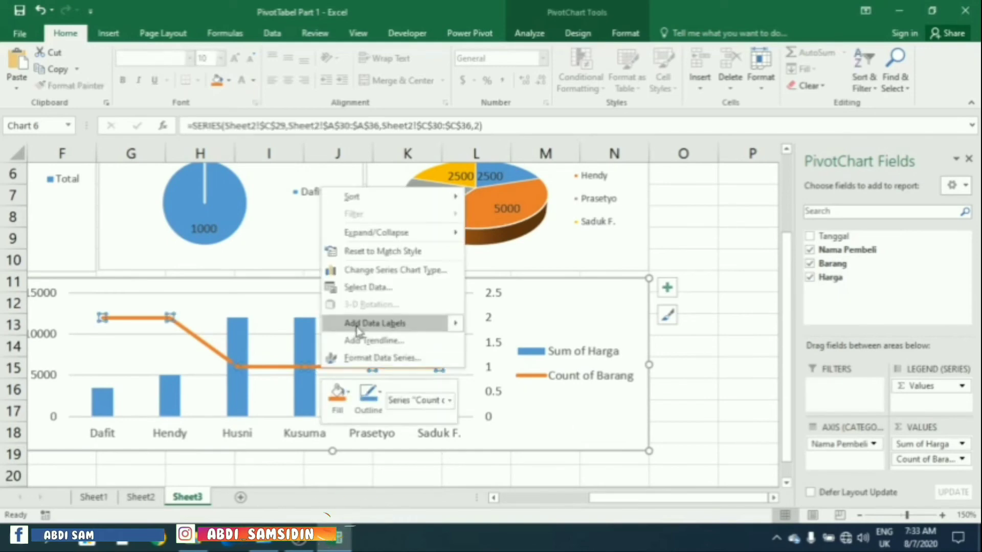
pyautogui.click(375, 324)
pyautogui.rightClick(242, 391)
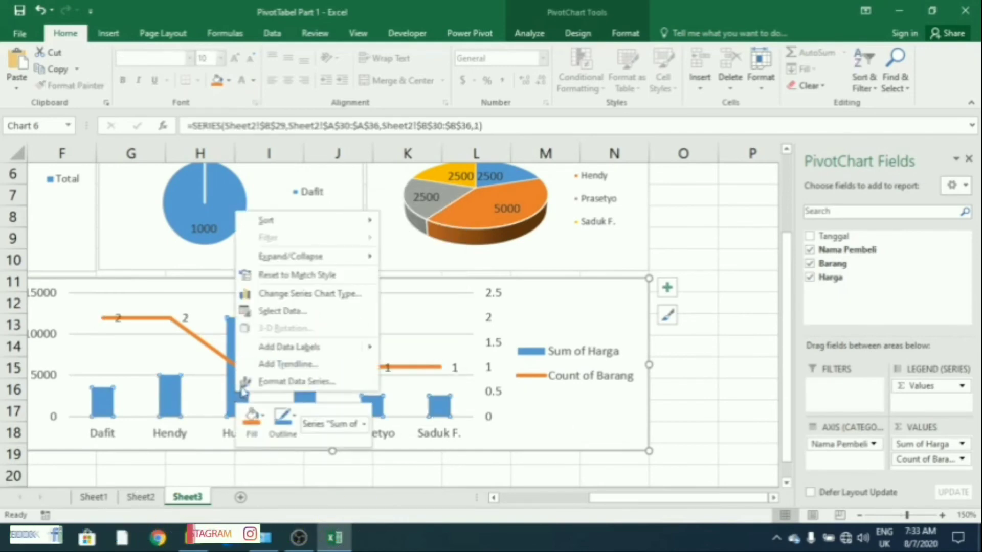
pyautogui.click(289, 347)
pyautogui.click(711, 410)
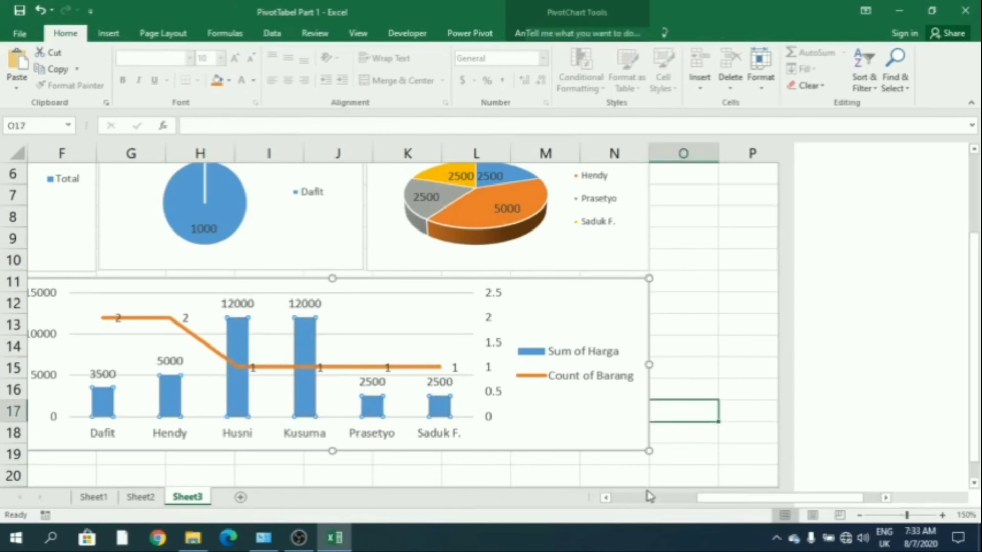
# Format the Dashboard Penjualan title in B1 as bold, 16-point Georgia
pyautogui.moveTo(726, 498); pyautogui.dragTo(626, 488)
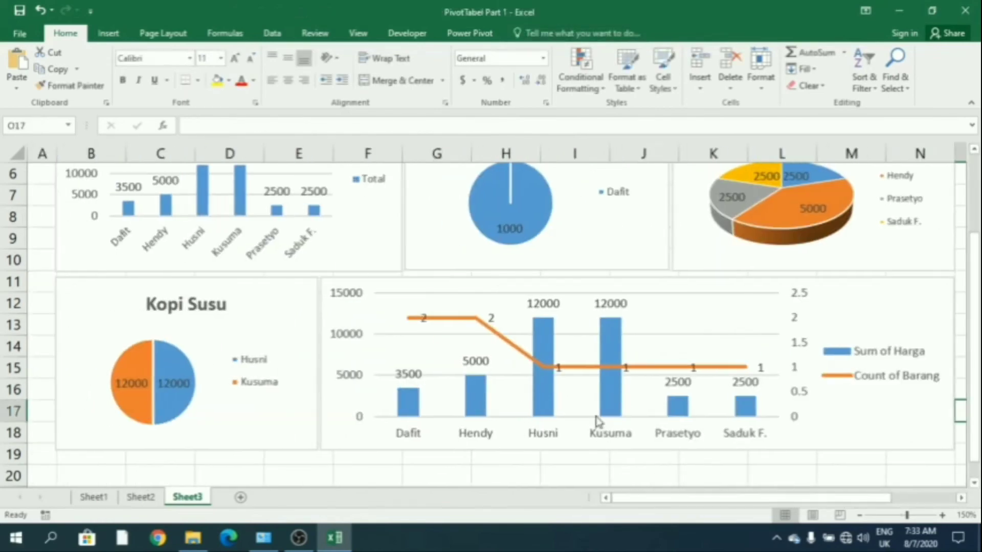
pyautogui.scroll(2, 598, 422)
pyautogui.click(450, 171)
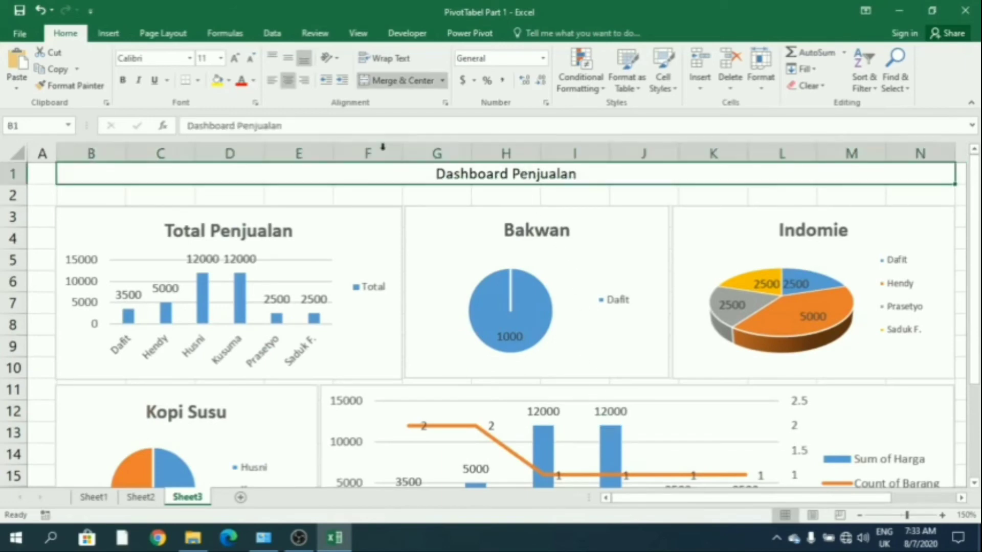
pyautogui.click(122, 80)
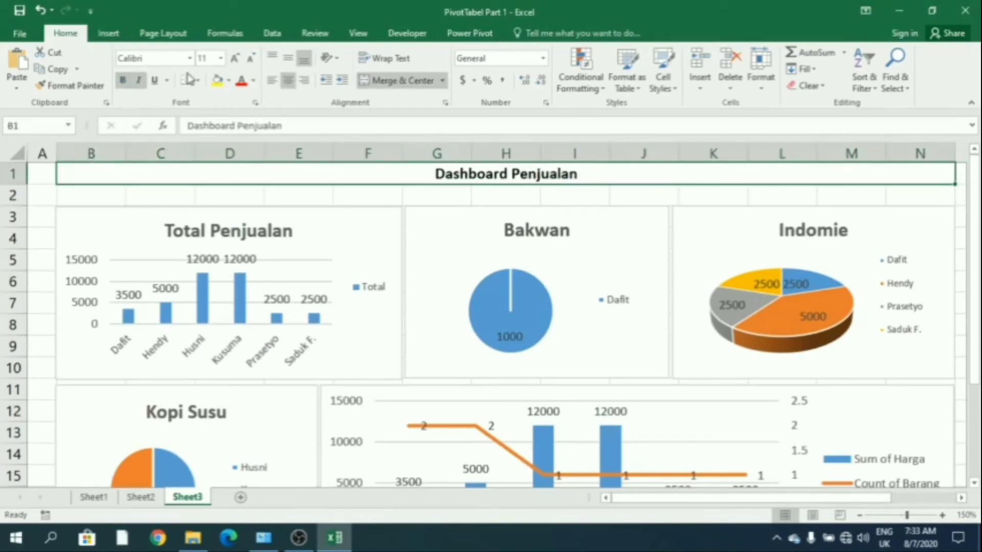
pyautogui.click(221, 59)
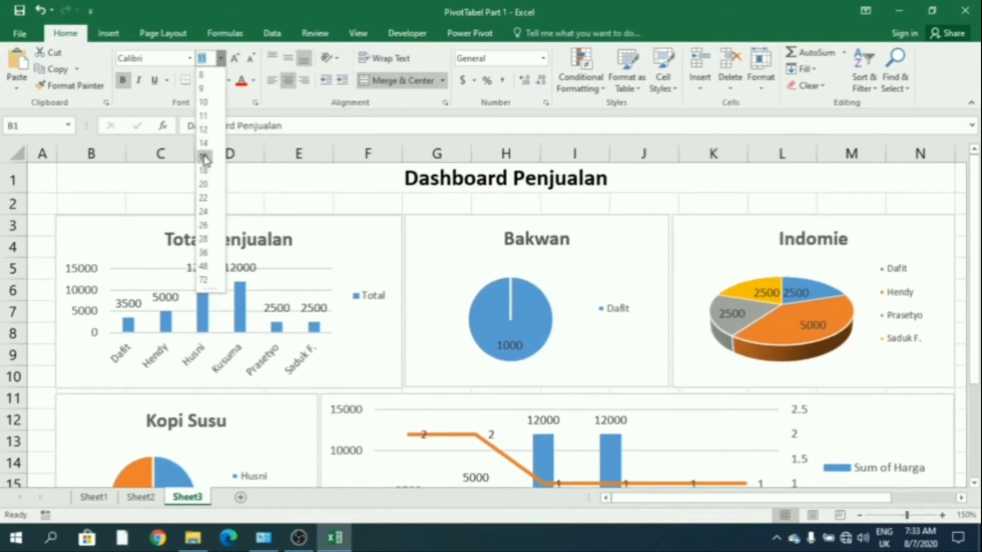
pyautogui.click(205, 159)
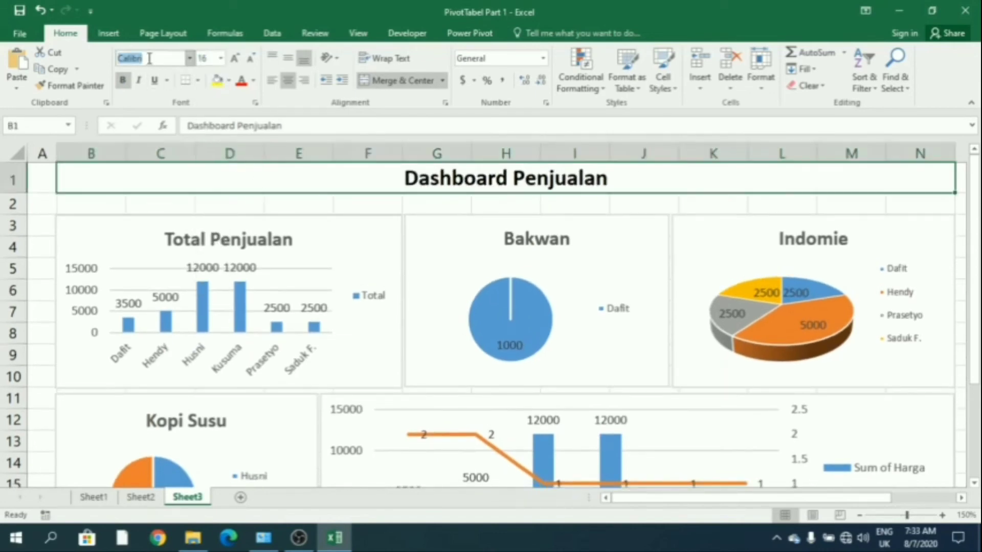
pyautogui.write('Georgia')
pyautogui.press('Return')
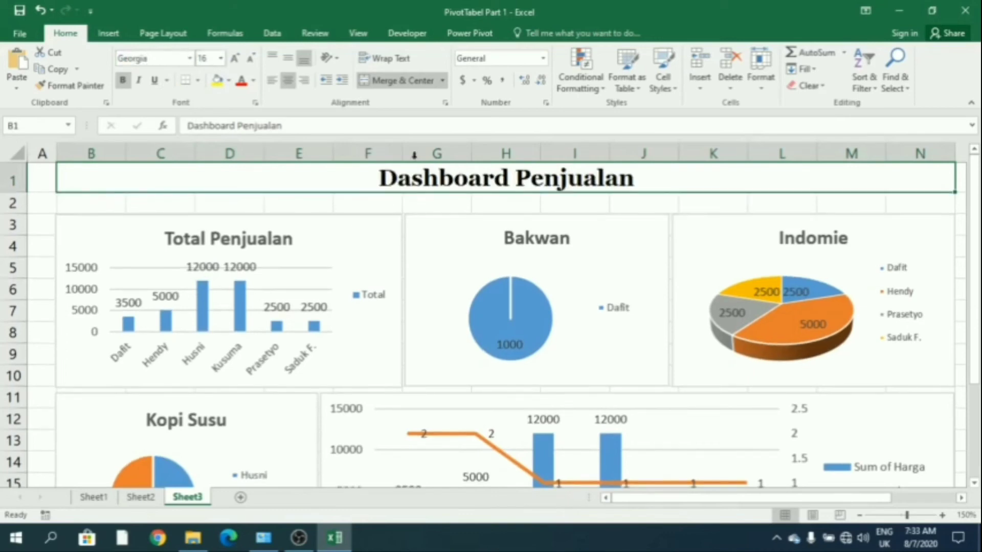
# Set the font of all cells on Sheet3 to Georgia
pyautogui.click(598, 286)
pyautogui.click(25, 149)
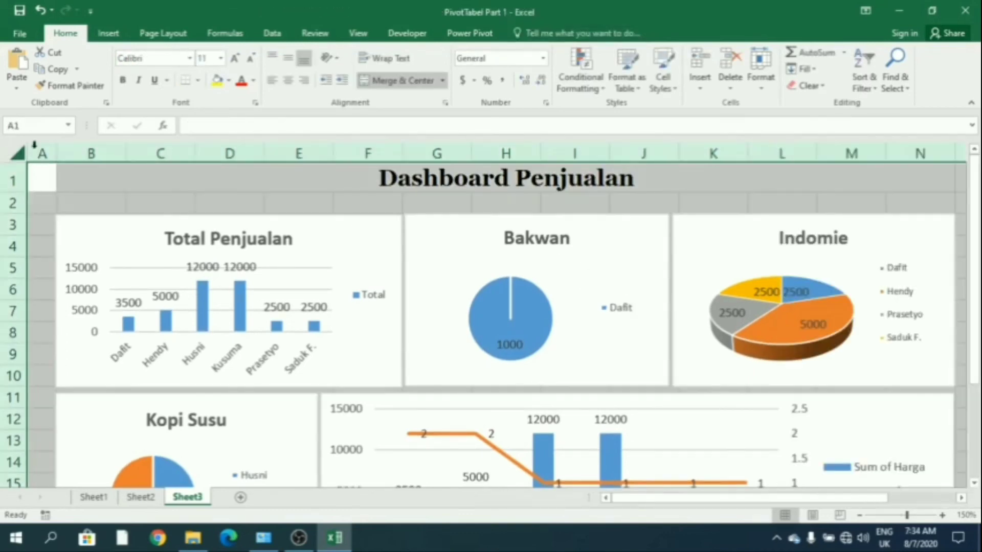
pyautogui.click(190, 59)
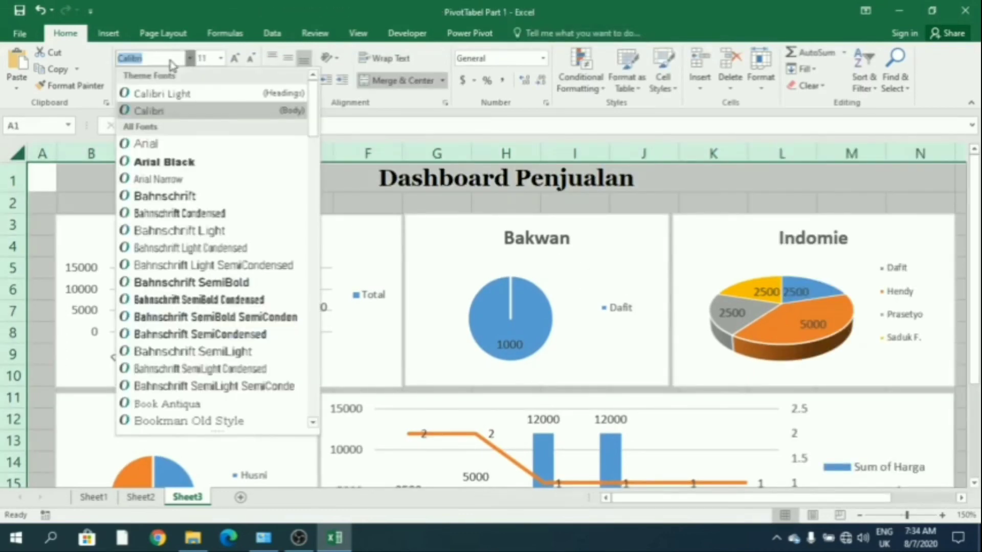
pyautogui.write('Georgia')
pyautogui.press('Return')
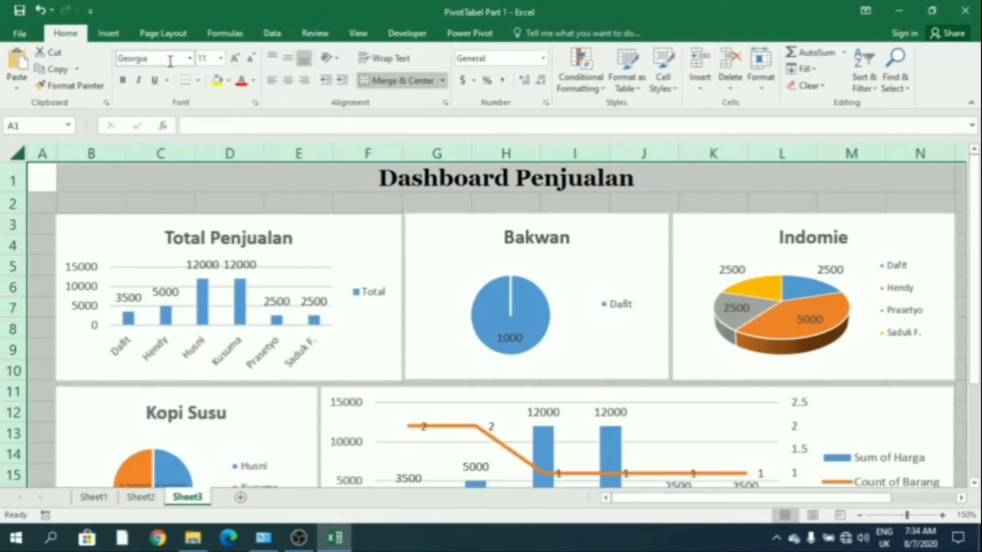
pyautogui.click(329, 197)
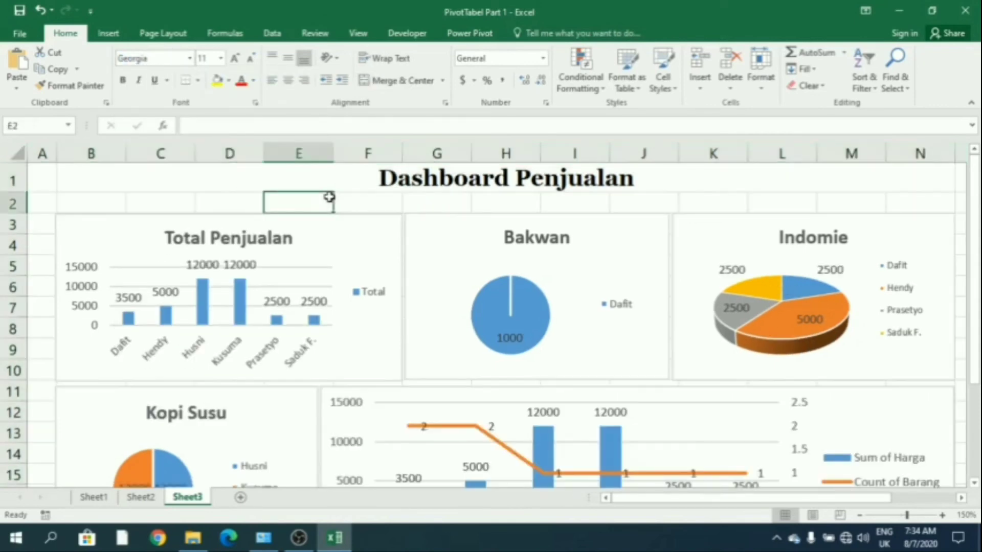
# Hide the gridlines on the dashboard sheet
pyautogui.click(657, 190)
pyautogui.scroll(-2, 835, 274)
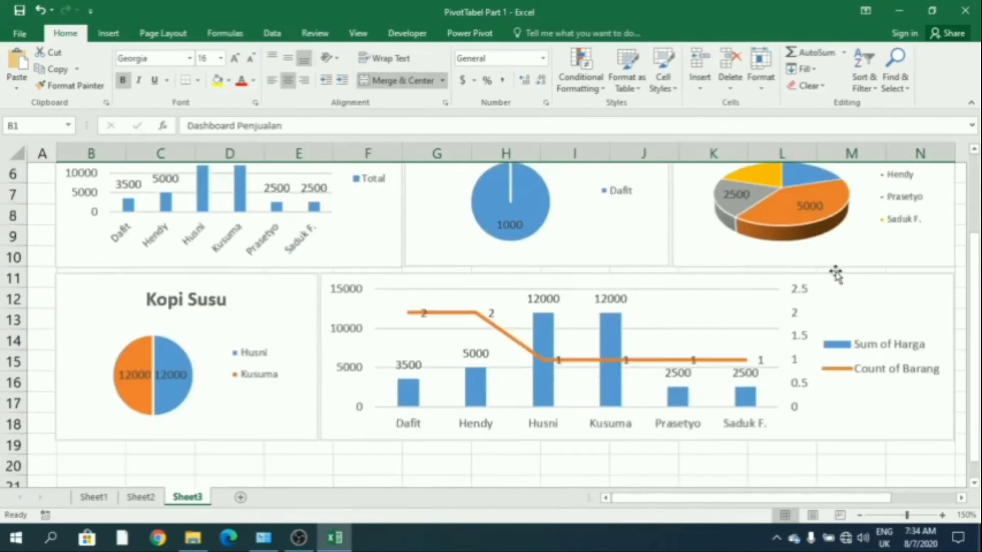
pyautogui.scroll(2, 832, 266)
pyautogui.click(743, 204)
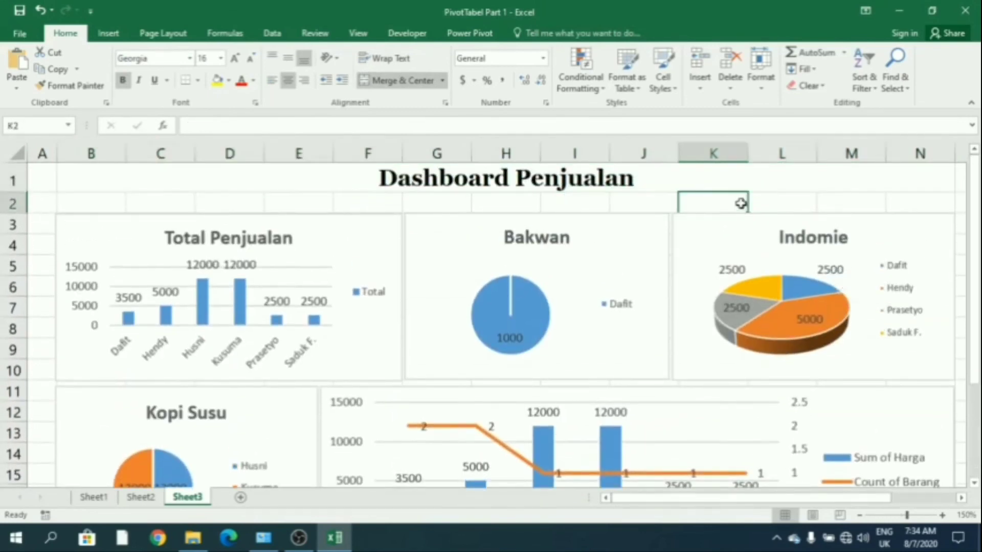
pyautogui.click(359, 33)
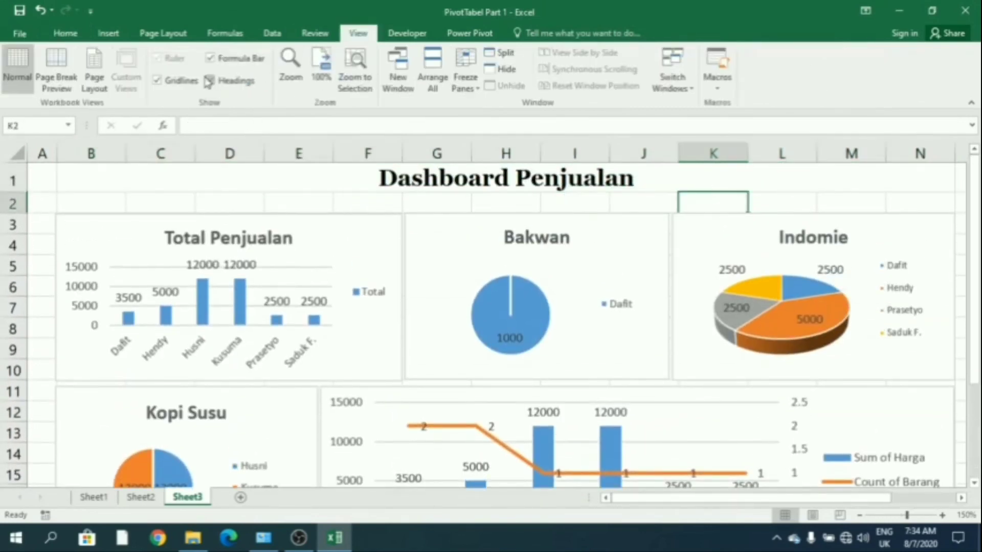
pyautogui.click(179, 82)
pyautogui.click(642, 200)
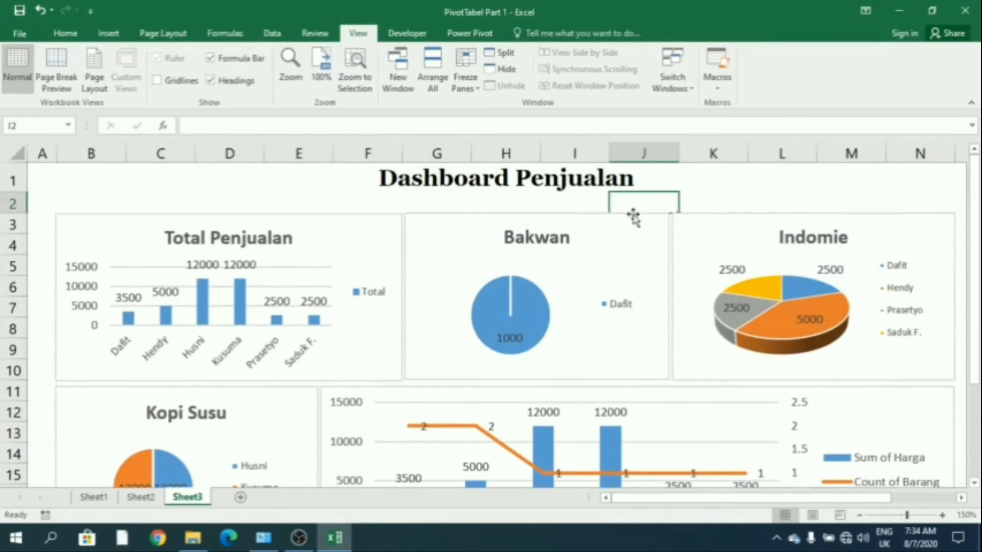
# Apply the fourth Quick Layout, with no title and the legend below, to the Total Penjualan chart
pyautogui.click(384, 249)
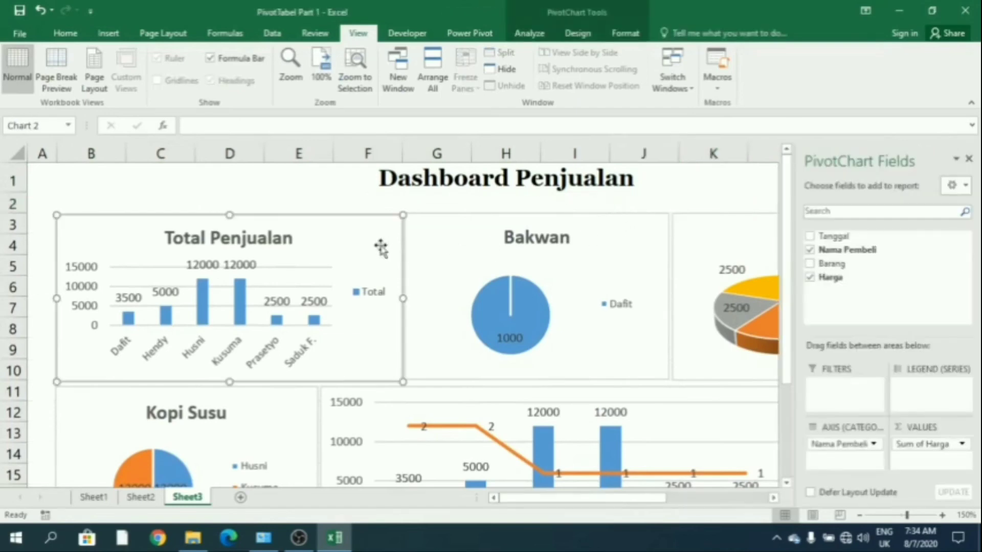
pyautogui.click(620, 33)
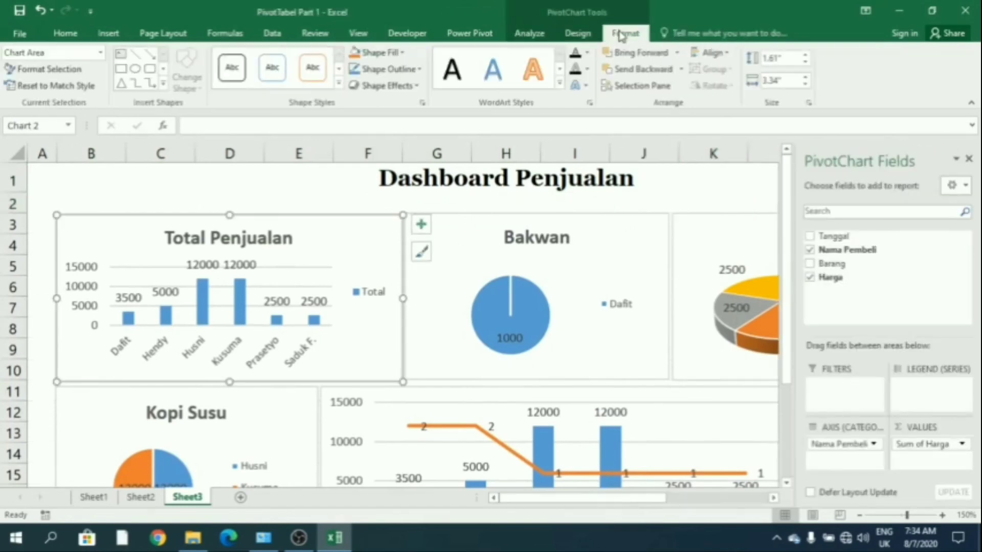
pyautogui.click(577, 33)
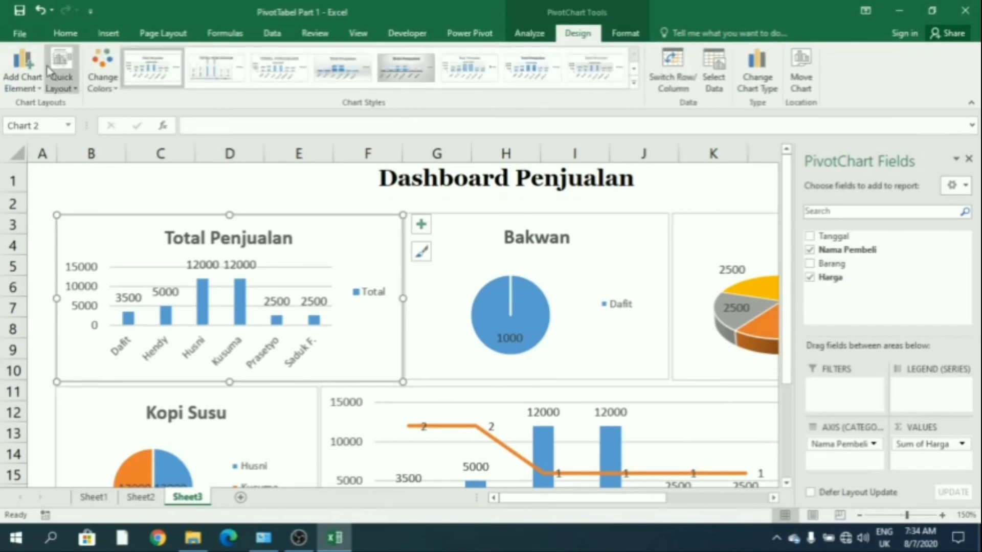
pyautogui.click(63, 88)
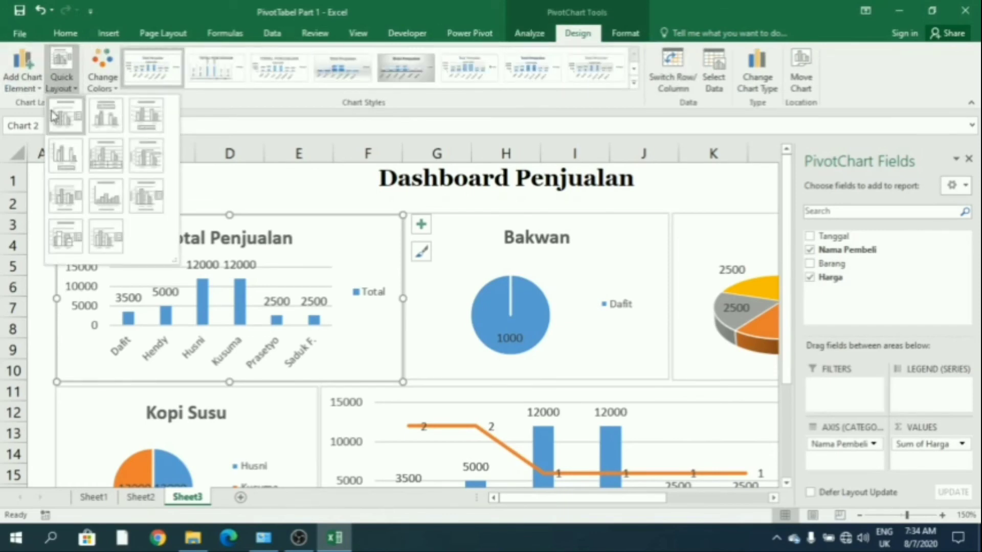
pyautogui.click(73, 159)
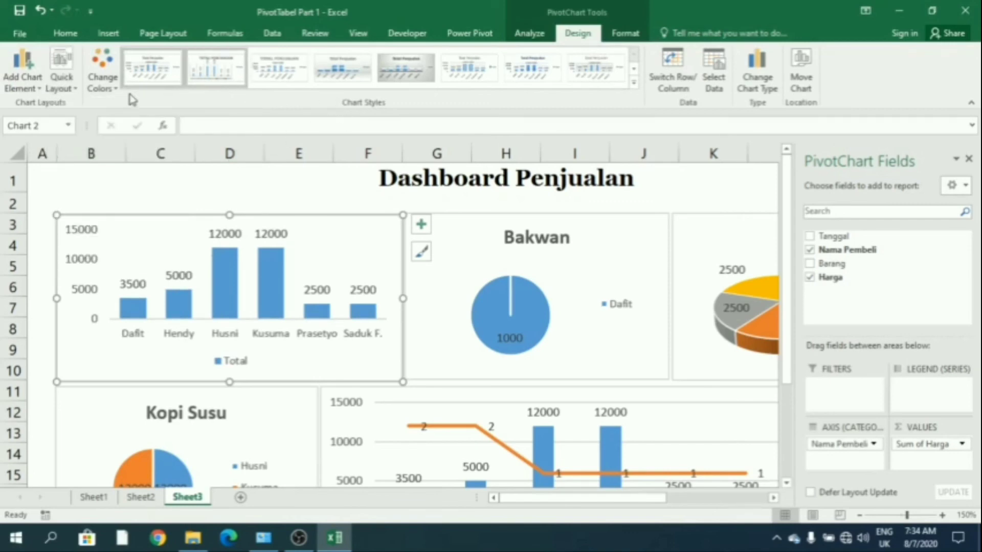
# Choose the second Colorful palette for the total sales column chart and apply the third chart style
pyautogui.click(113, 92)
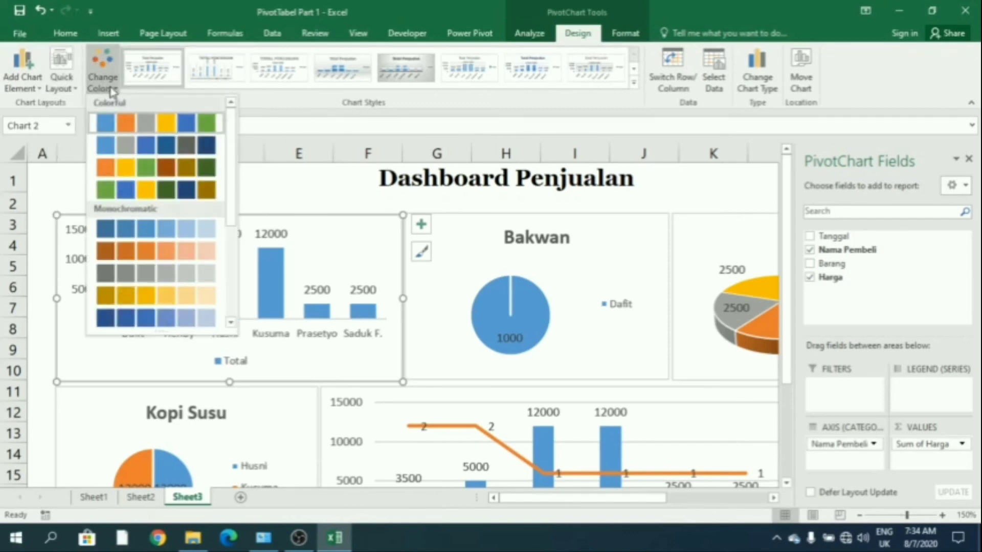
pyautogui.click(126, 128)
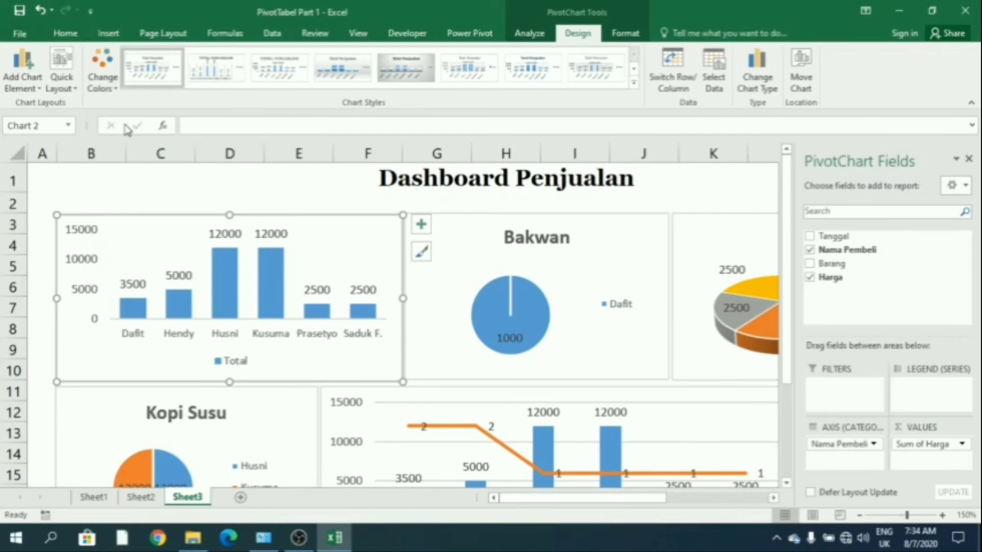
pyautogui.click(227, 277)
pyautogui.click(105, 77)
pyautogui.click(125, 127)
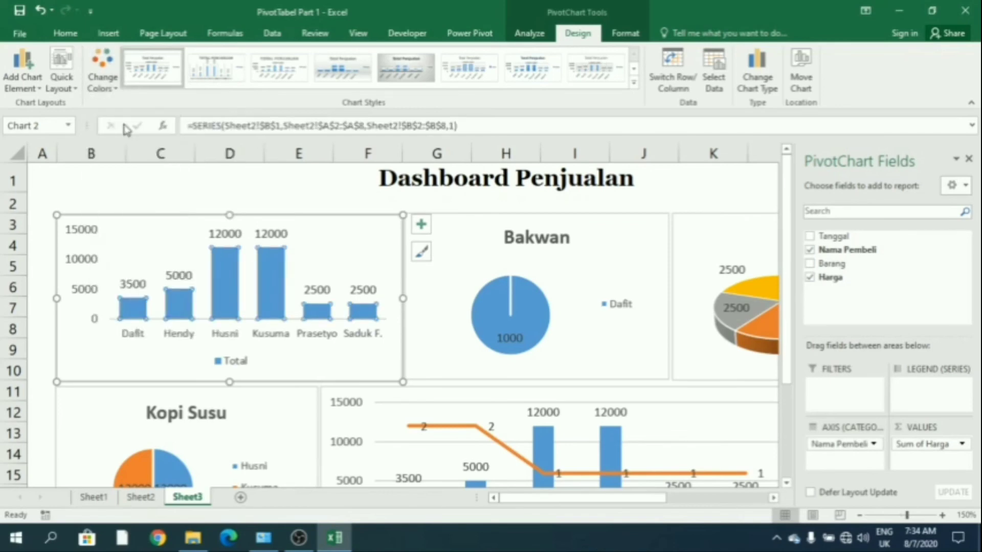
pyautogui.click(214, 266)
pyautogui.click(102, 77)
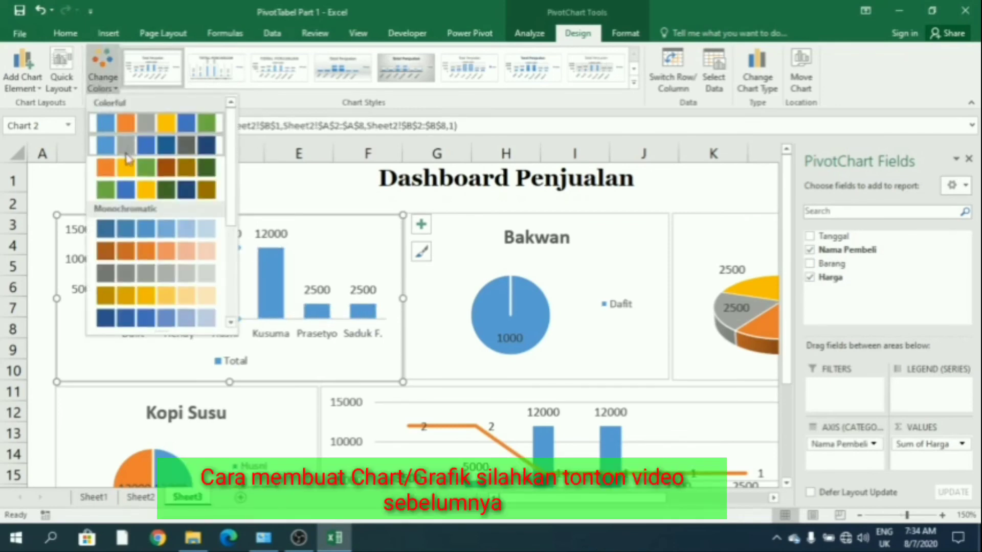
pyautogui.click(110, 140)
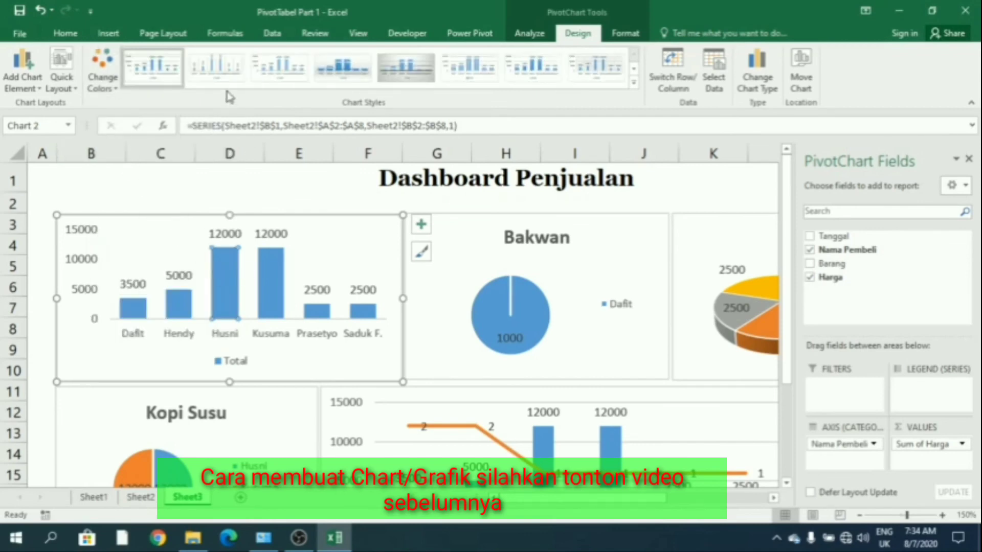
pyautogui.click(280, 78)
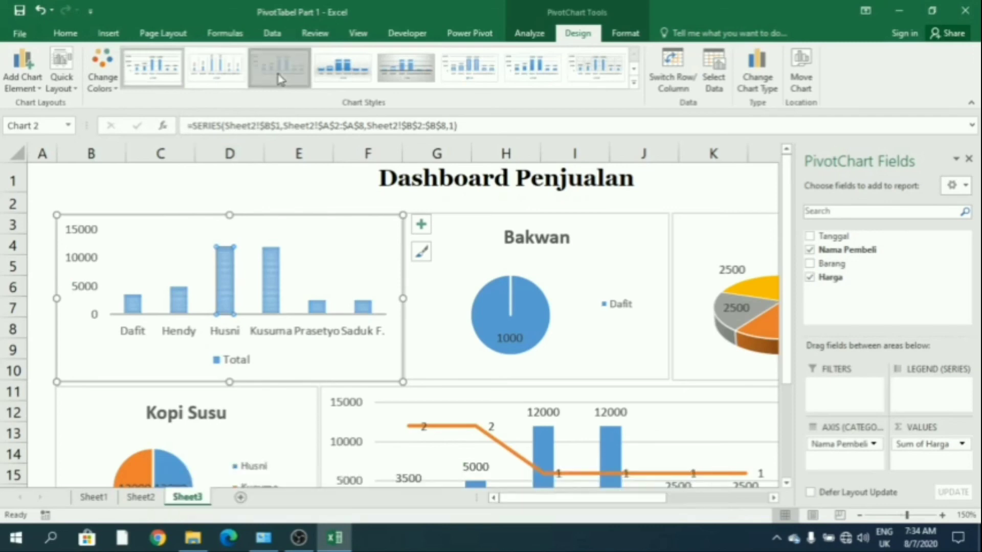
pyautogui.click(276, 419)
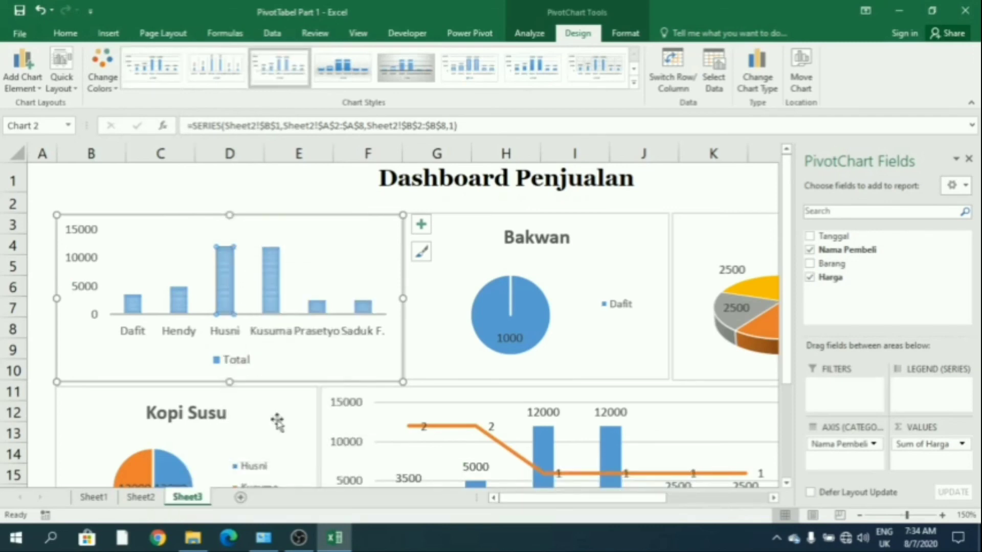
# Try a linear trendline on the total sales chart's columns, and undo it
pyautogui.click(210, 268)
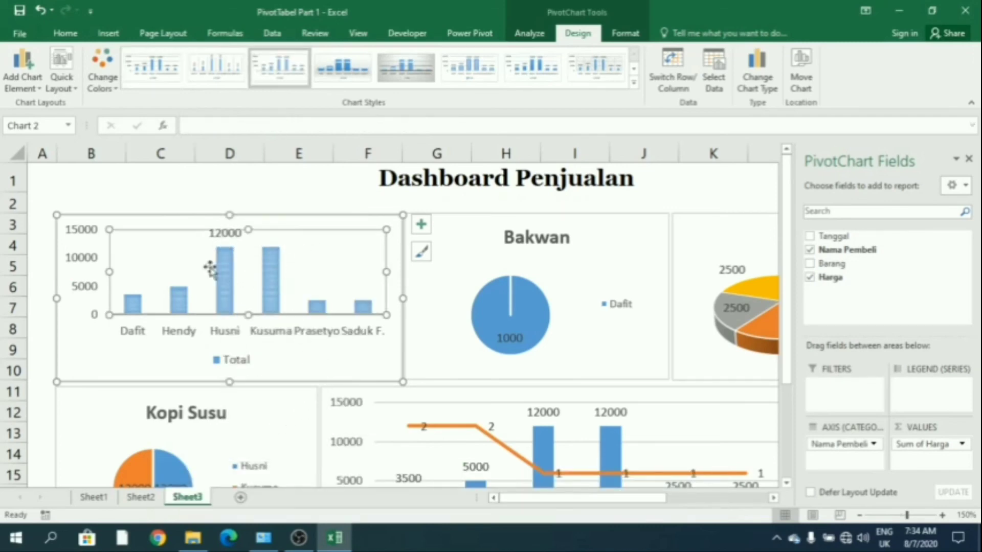
pyautogui.rightClick(219, 262)
pyautogui.click(264, 398)
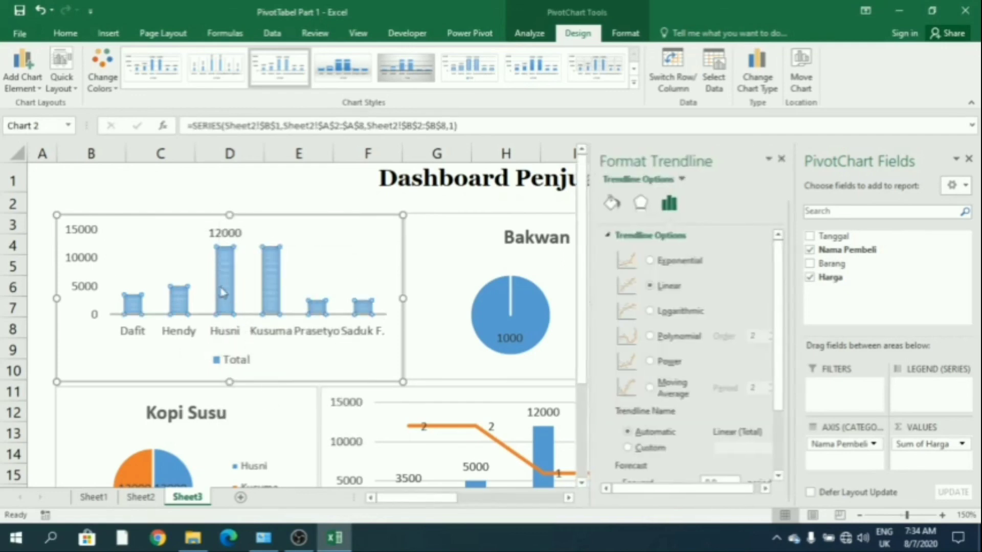
pyautogui.click(360, 282)
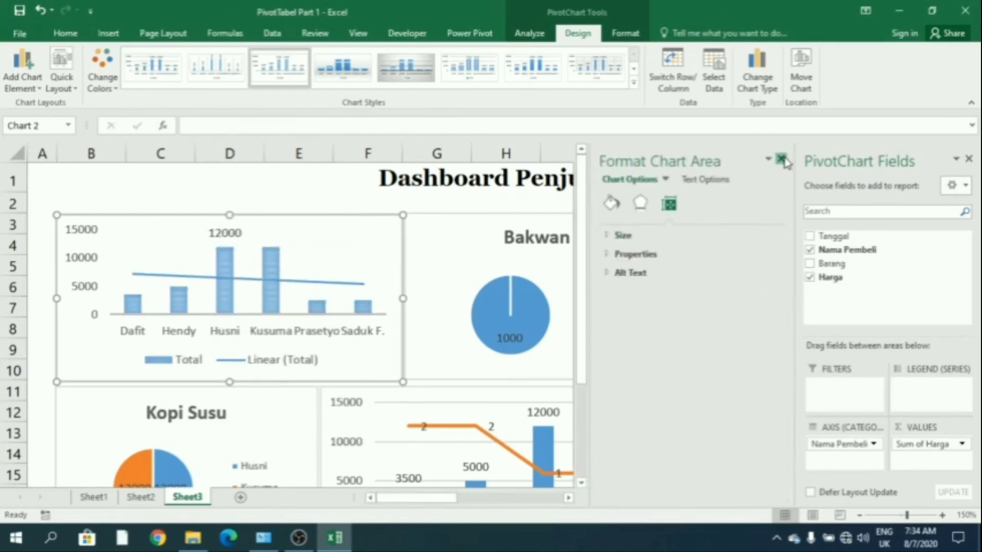
pyautogui.click(784, 159)
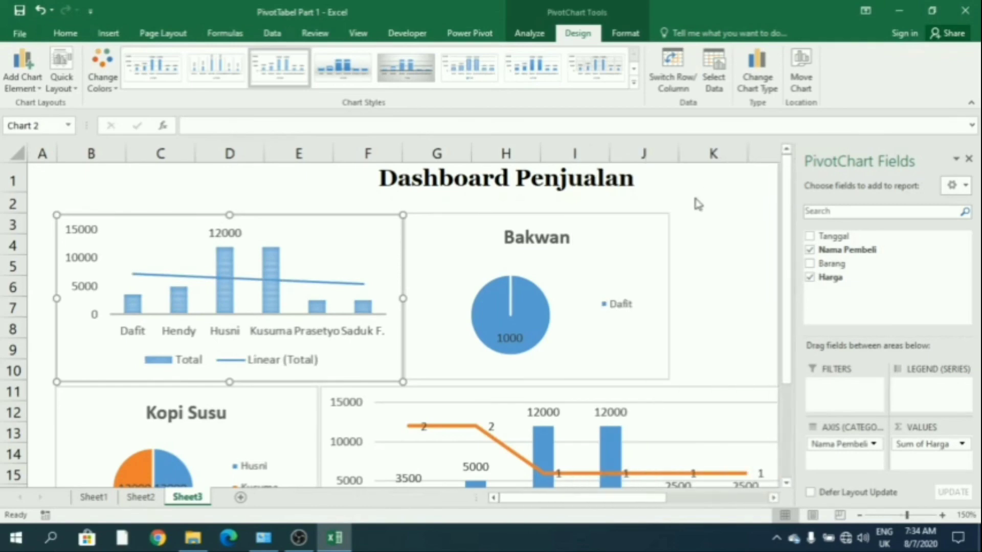
pyautogui.click(38, 11)
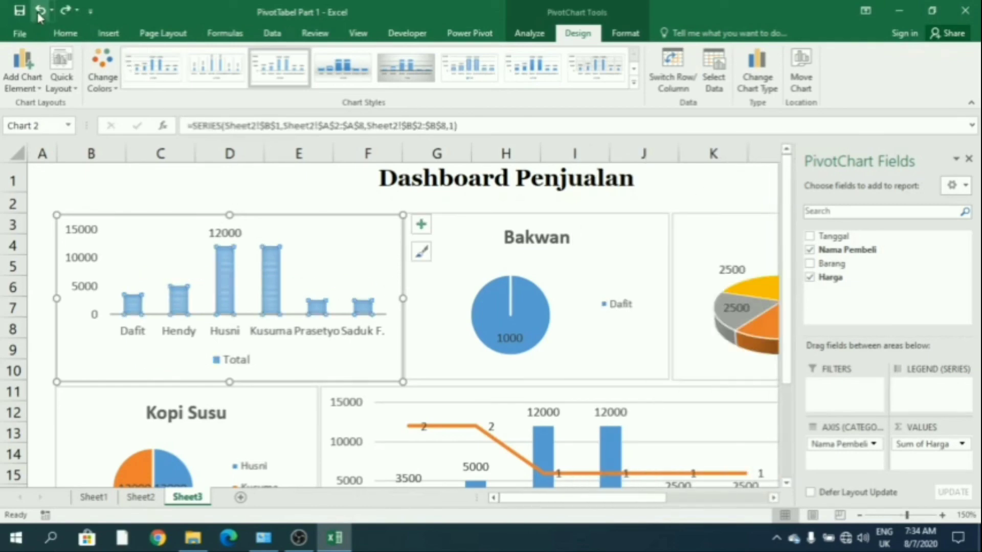
# Undo the last style change on the total sales chart and give the Bakwan pie chart a dark red outline
pyautogui.click(37, 11)
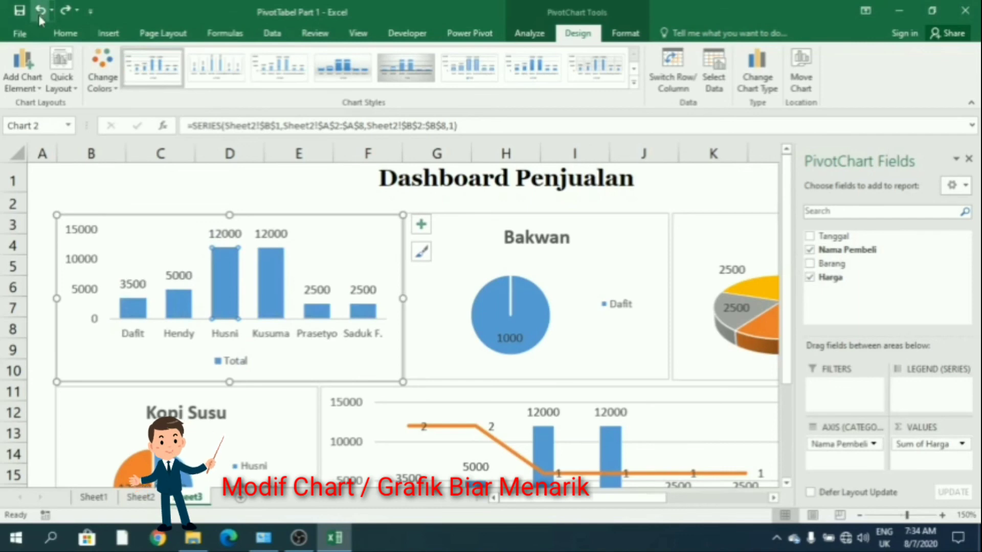
pyautogui.click(627, 34)
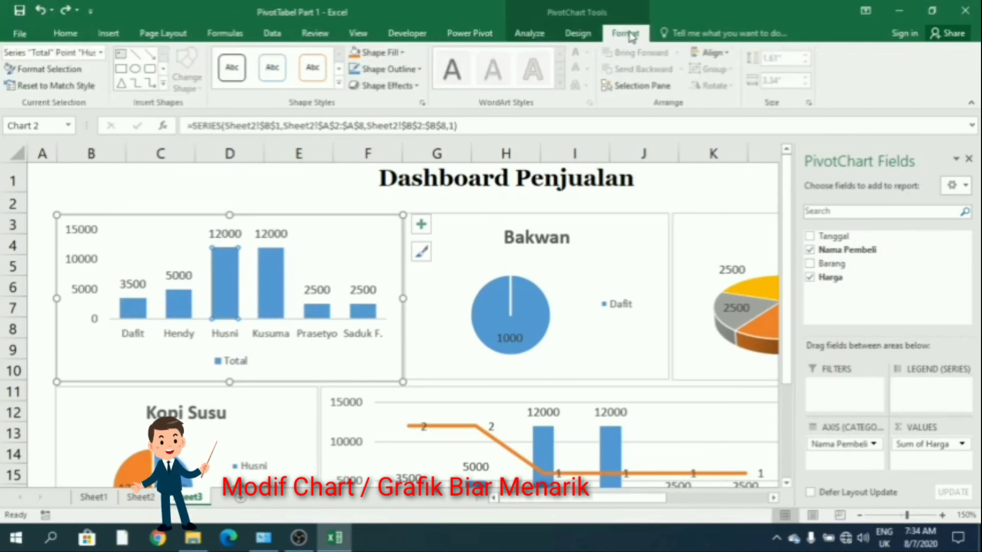
pyautogui.click(359, 71)
pyautogui.click(456, 236)
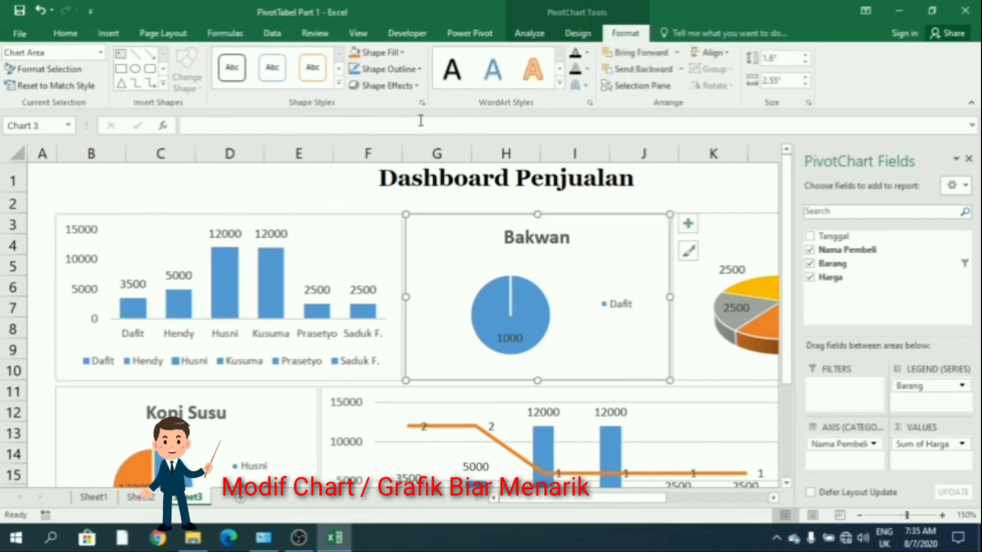
pyautogui.click(418, 70)
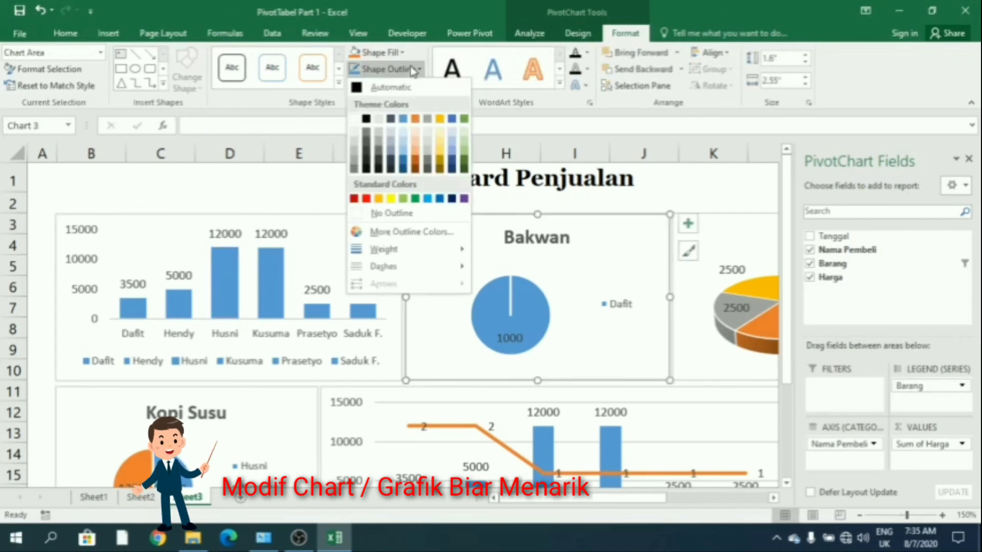
pyautogui.click(353, 198)
# Give the total sales column chart an orange theme-colour outline around its chart area
pyautogui.click(368, 229)
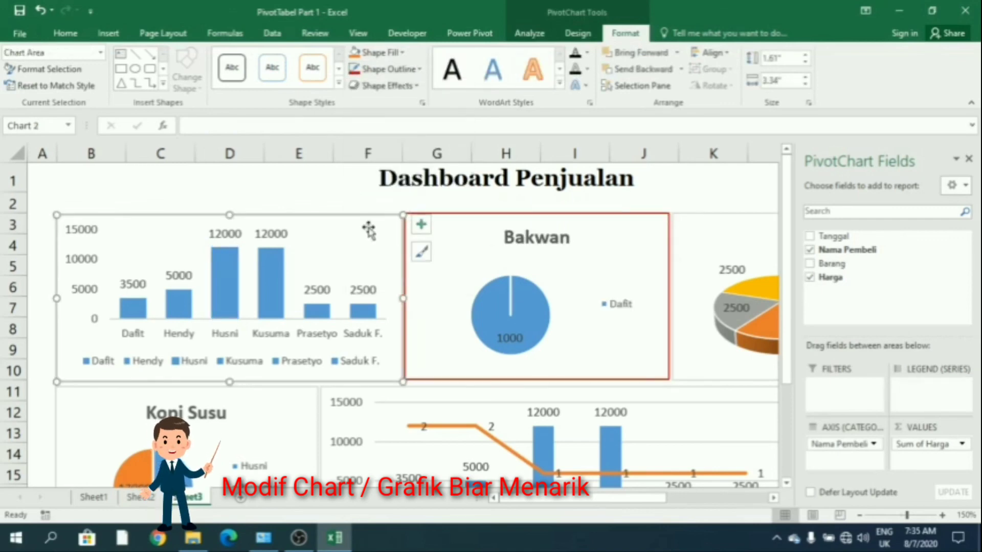
pyautogui.click(414, 71)
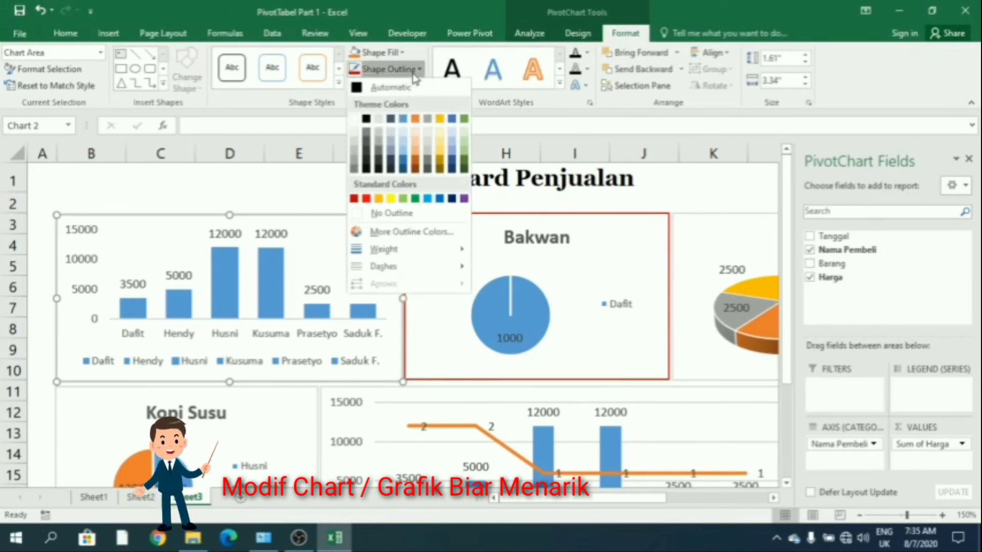
pyautogui.click(415, 119)
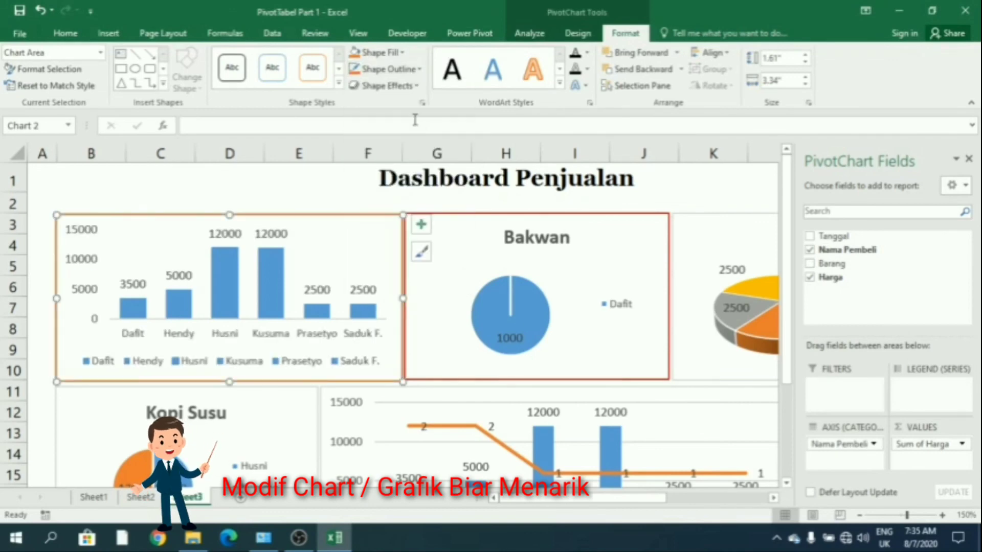
pyautogui.click(665, 186)
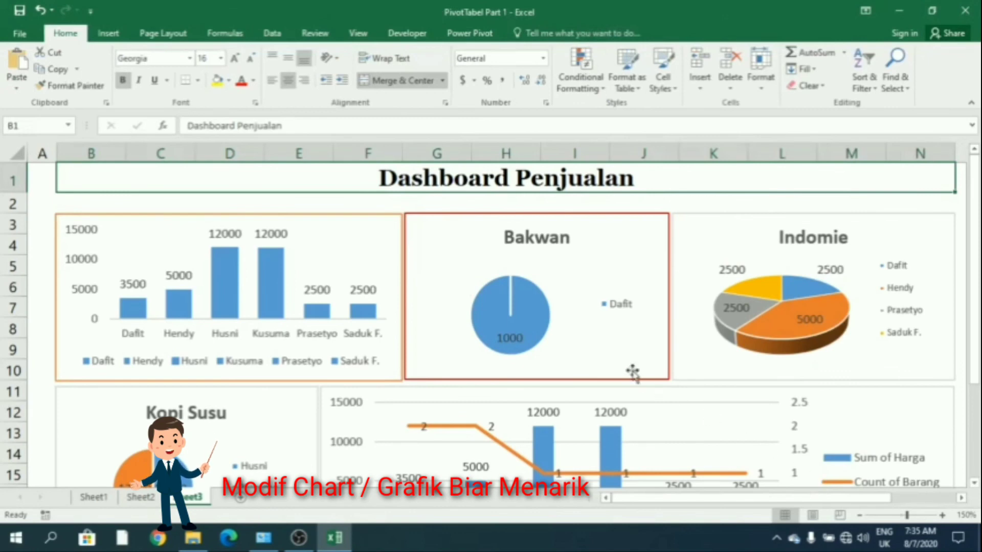
# Nudge the Bakwan chart slightly to the right on the dashboard
pyautogui.click(598, 341)
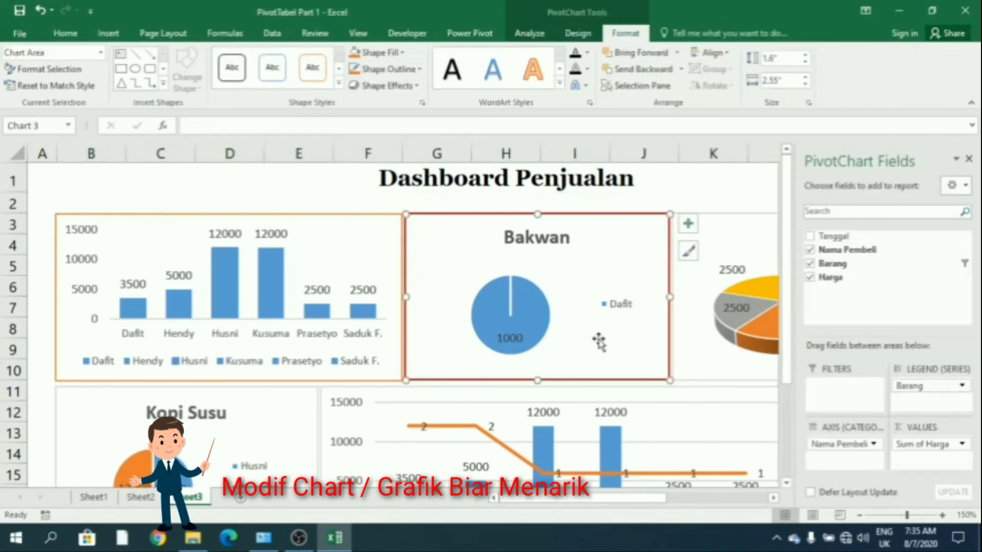
pyautogui.click(598, 341)
pyautogui.click(588, 274)
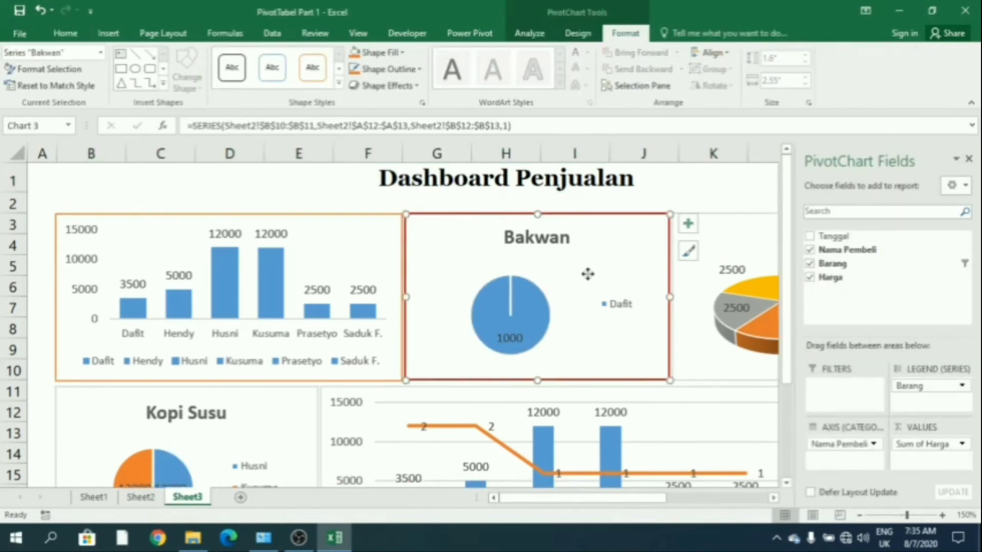
pyautogui.moveTo(587, 274); pyautogui.dragTo(589, 273)
# Give the Indomie 3-D pie chart a light green outline around its chart area
pyautogui.click(716, 265)
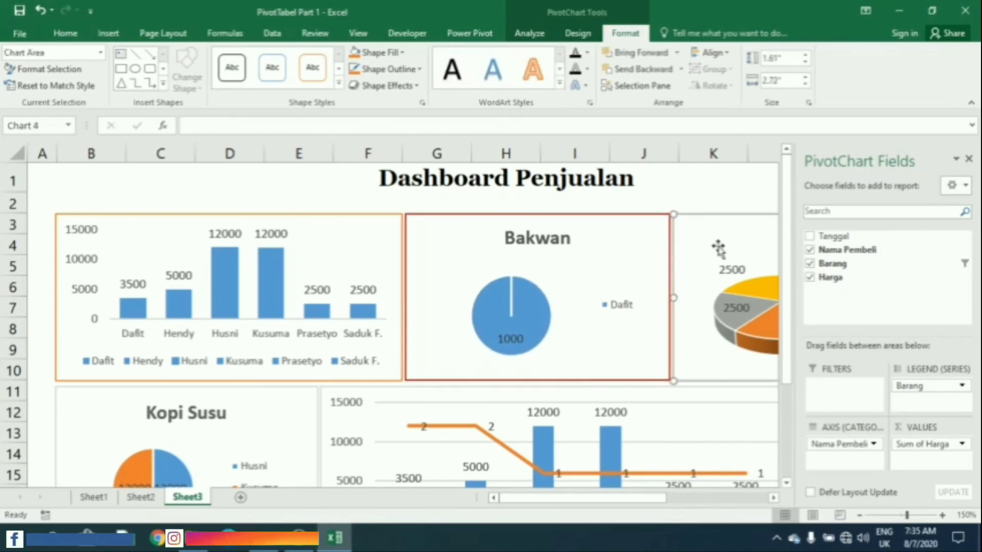
pyautogui.click(419, 69)
pyautogui.click(465, 155)
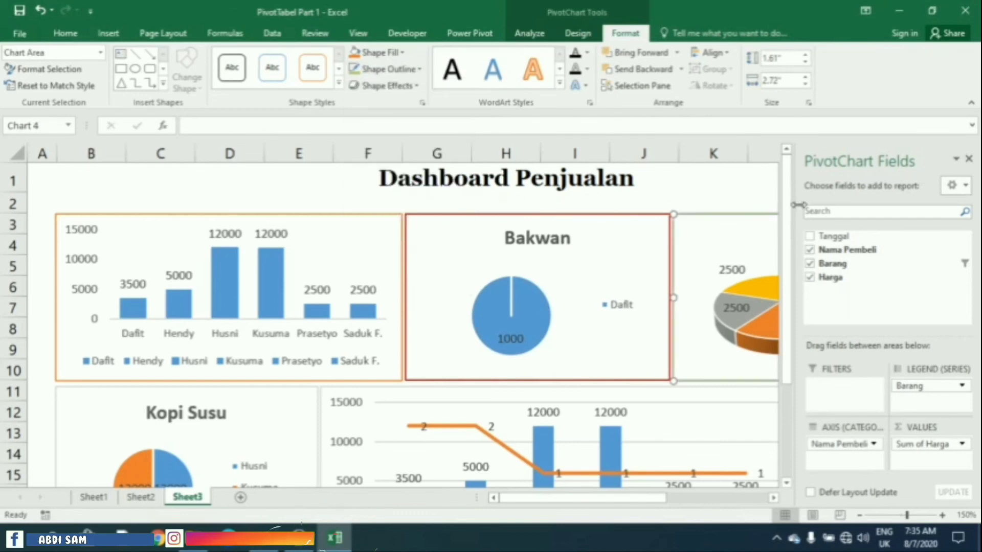
pyautogui.click(712, 202)
# Give the Kopi Susu pie chart a light blue outline from the standard colours
pyautogui.scroll(-2, 663, 399)
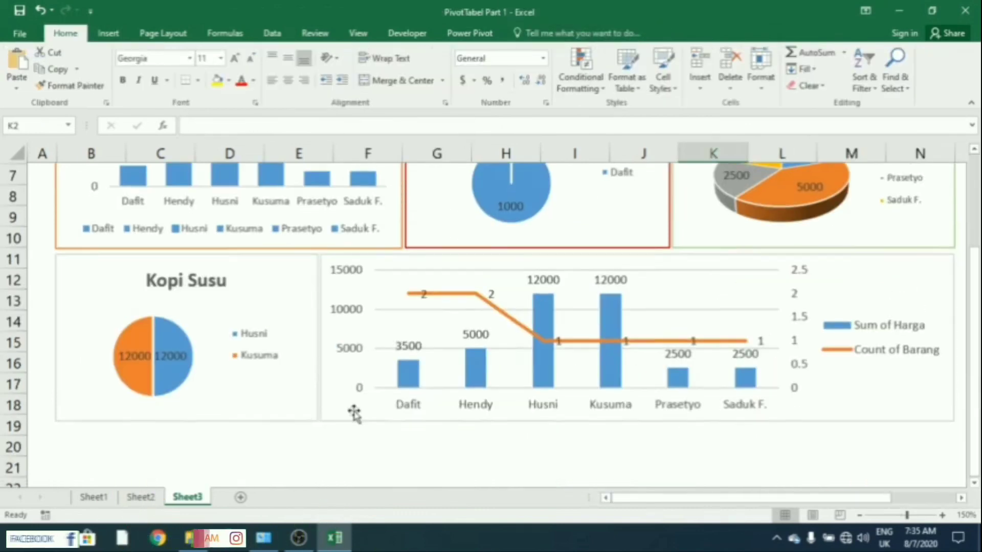
pyautogui.click(300, 394)
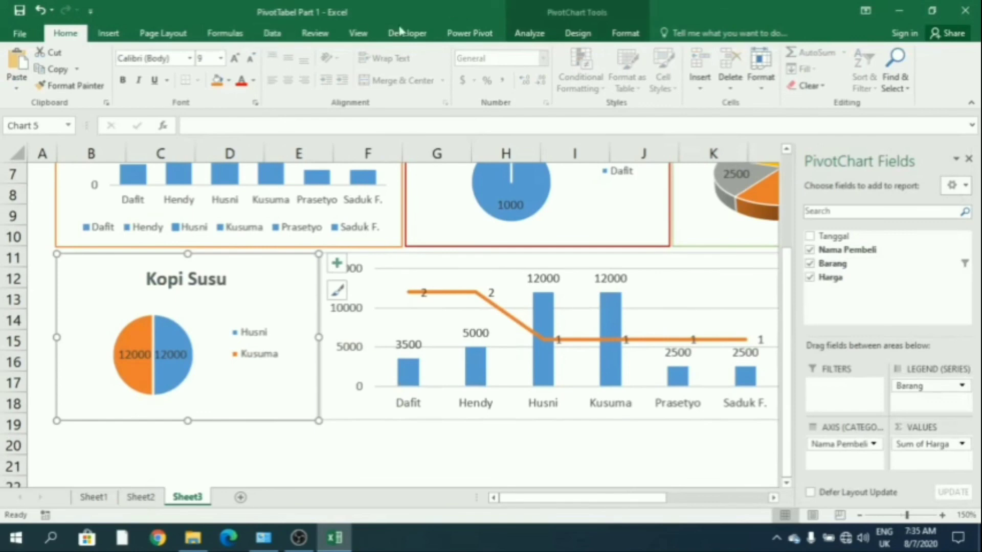
pyautogui.click(626, 36)
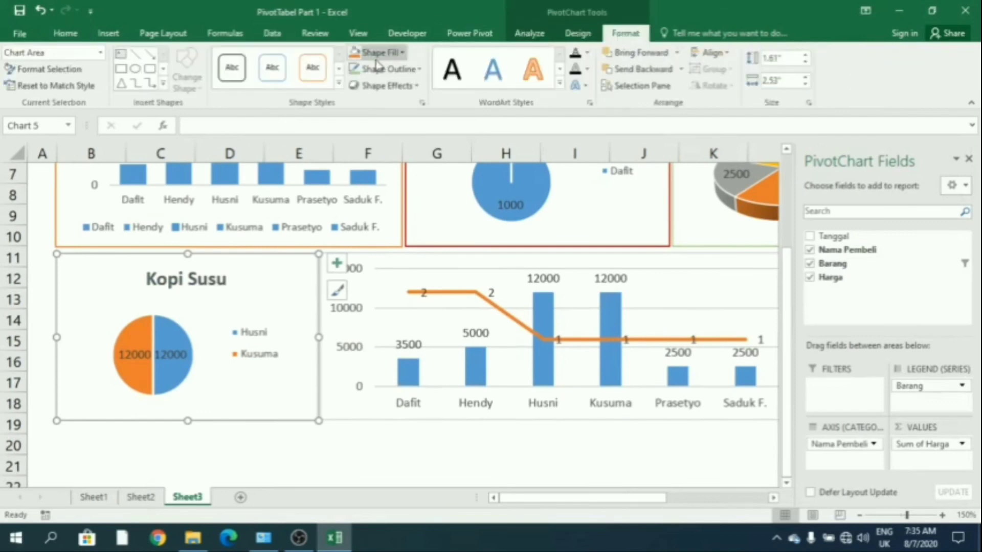
pyautogui.click(393, 69)
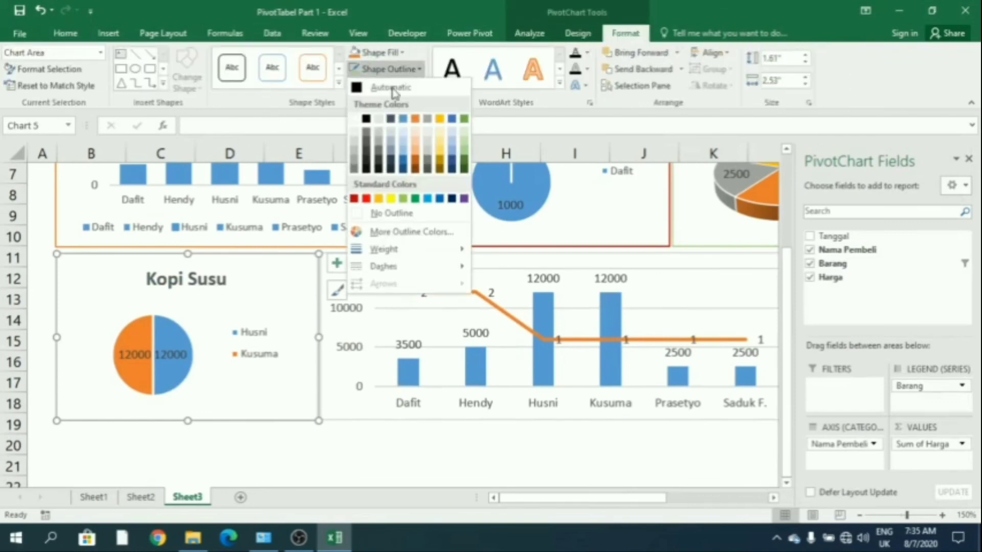
pyautogui.click(427, 199)
# Outline the plot area of the Sum of Harga and Count of Barang chart in dark blue and set the sheet zoom to 120%
pyautogui.click(676, 294)
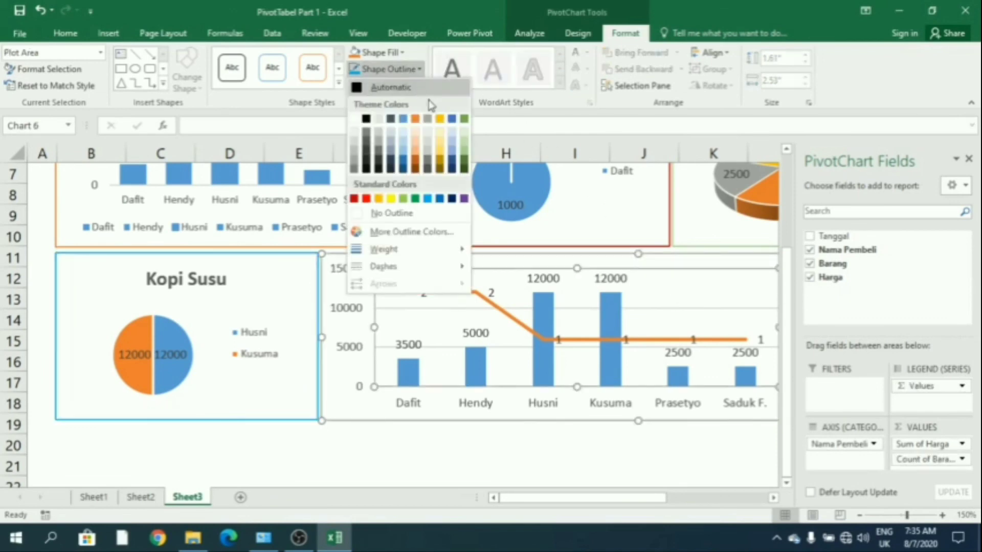
pyautogui.click(456, 200)
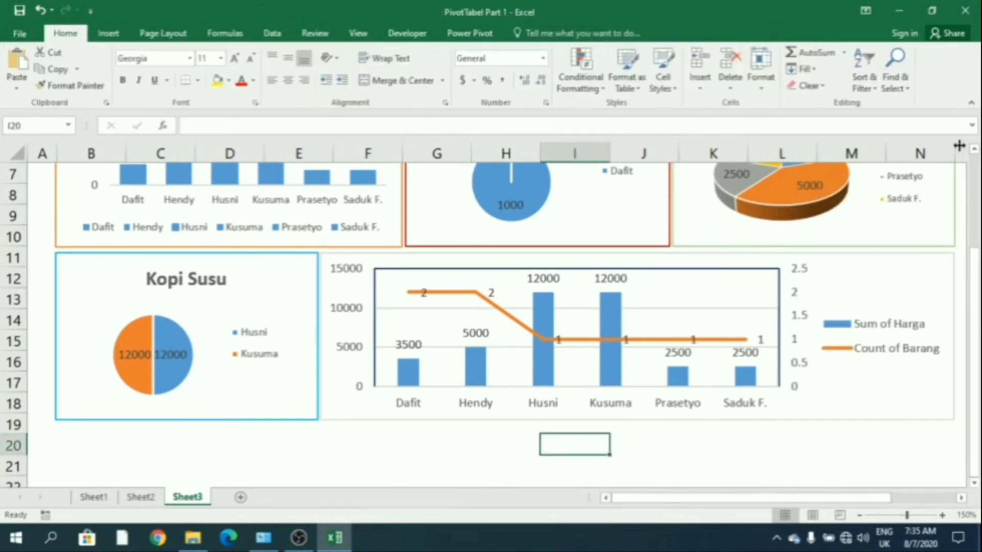
pyautogui.scroll(2, 843, 347)
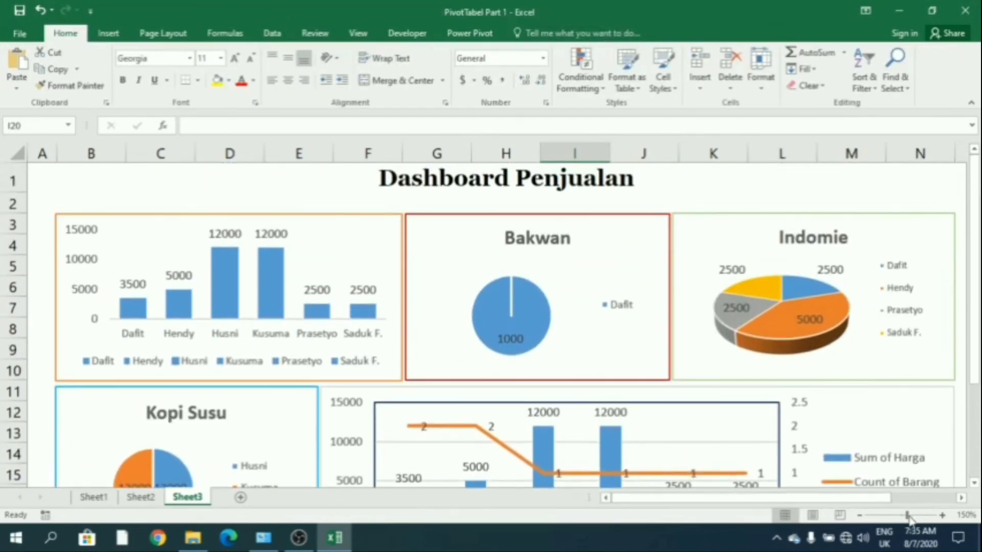
pyautogui.click(860, 516)
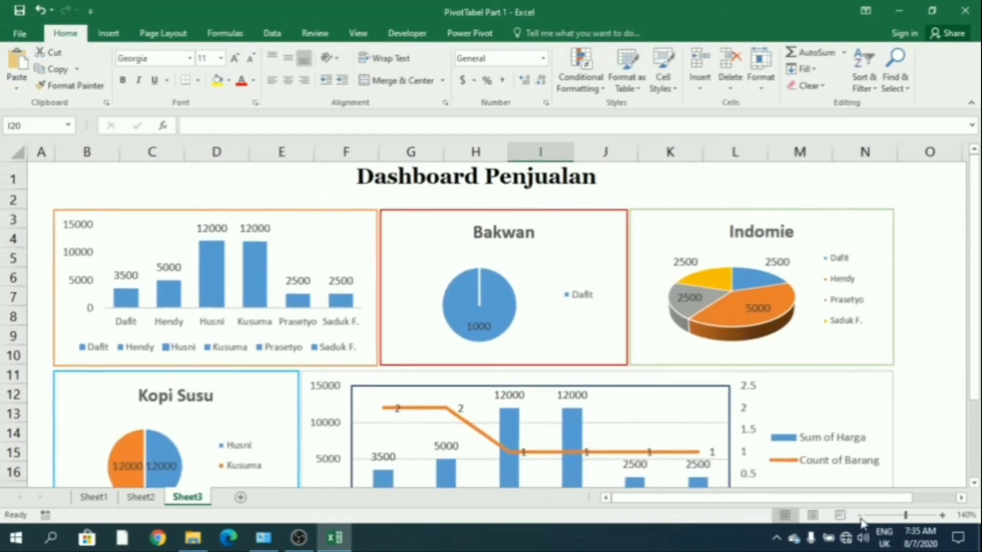
pyautogui.click(860, 516)
pyautogui.click(860, 516)
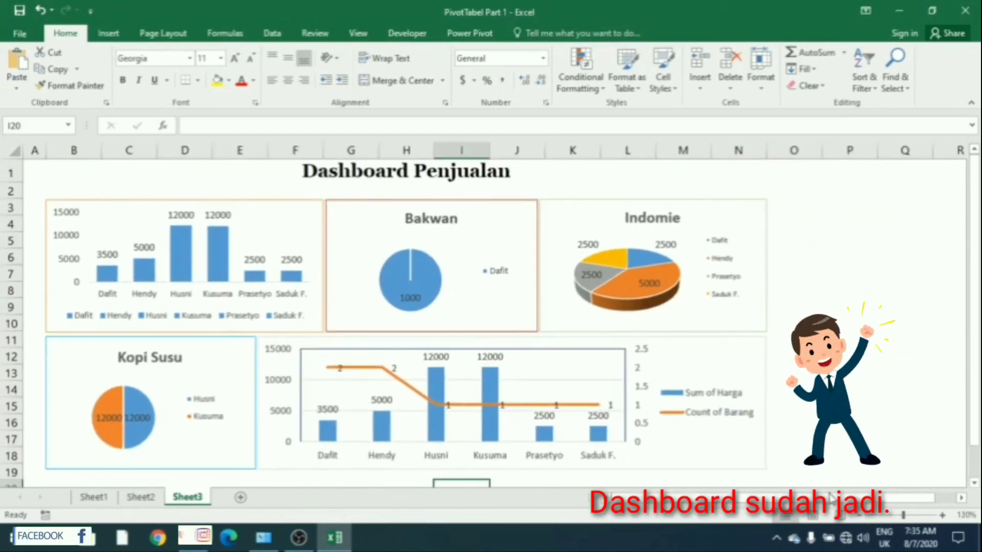